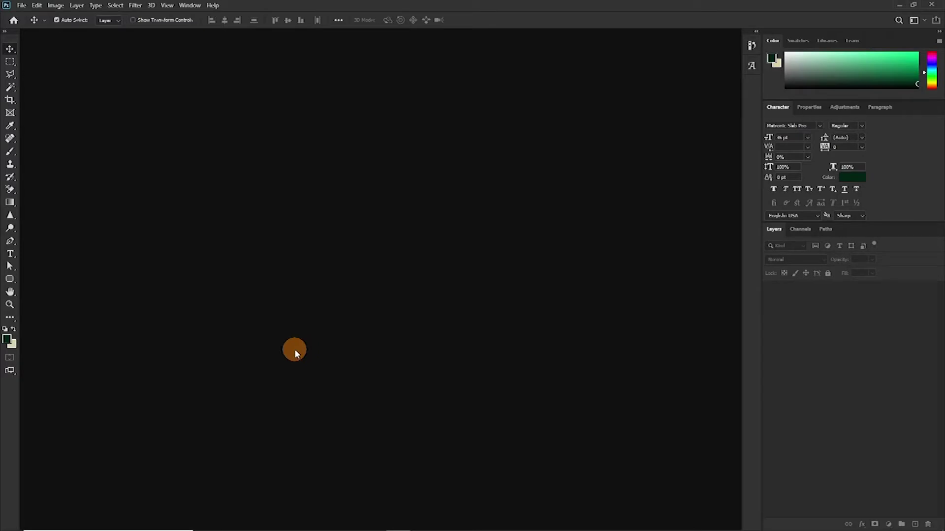
# Bring up the New Document dialog with its 4 x 4 in, 300 ppi preset.
pyautogui.hotkey('ctrl', 'n')
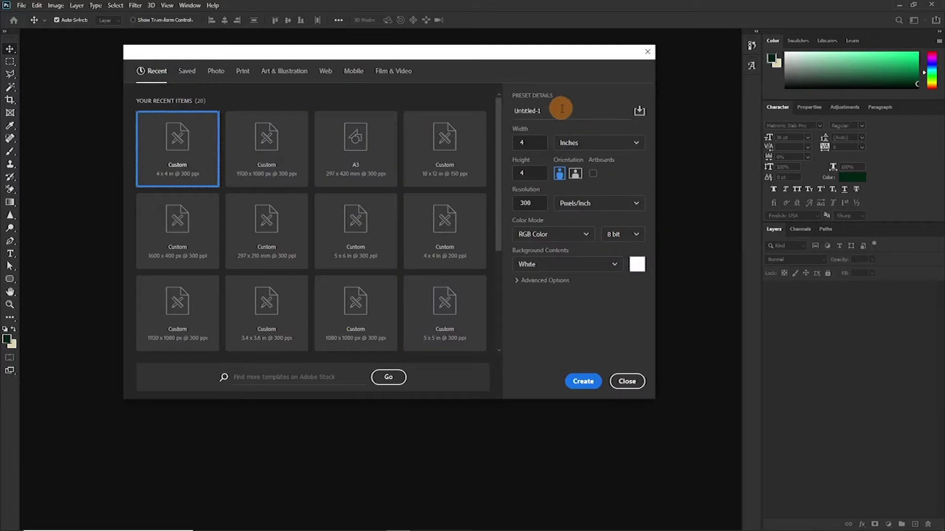
# Name the document 'founders day' and create it at 4 x 4 in, 300 ppi, white.
pyautogui.click(562, 110)
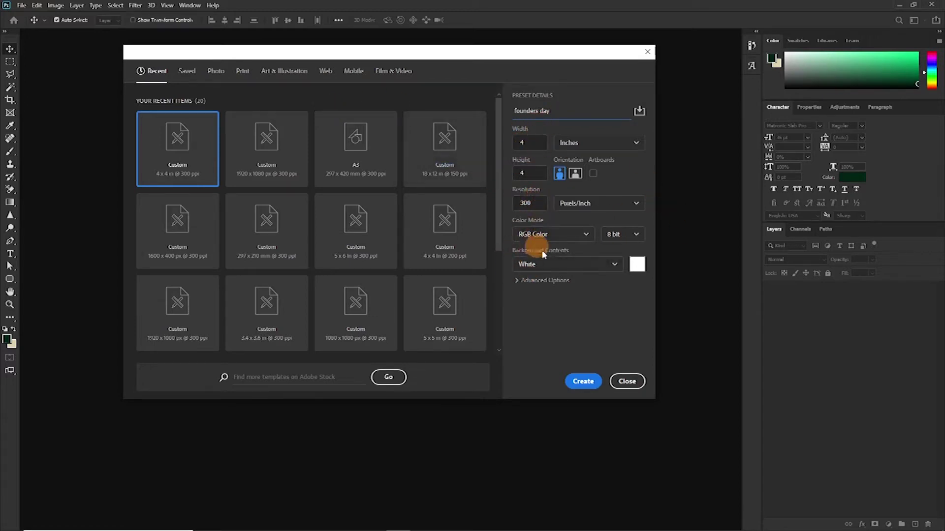
pyautogui.click(571, 382)
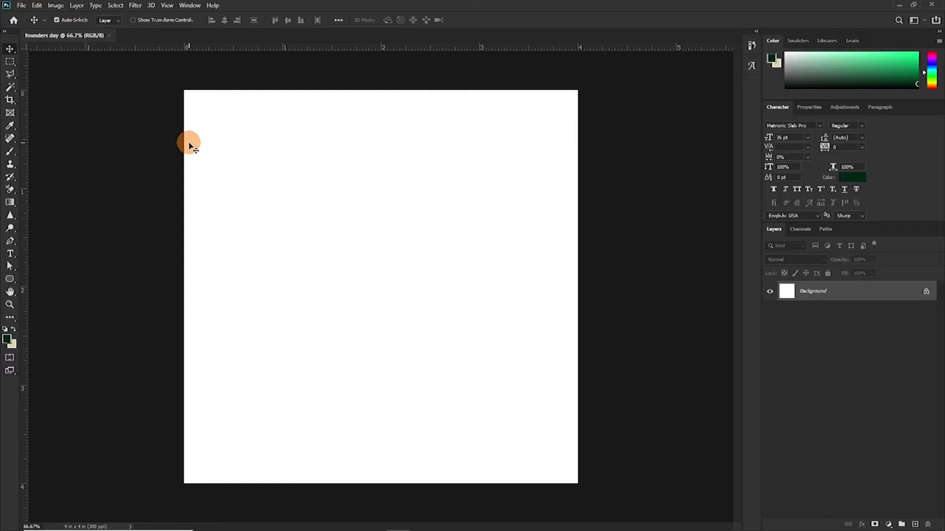
# Draw a rectangle covering the whole canvas and hide its layer.
pyautogui.click(9, 279)
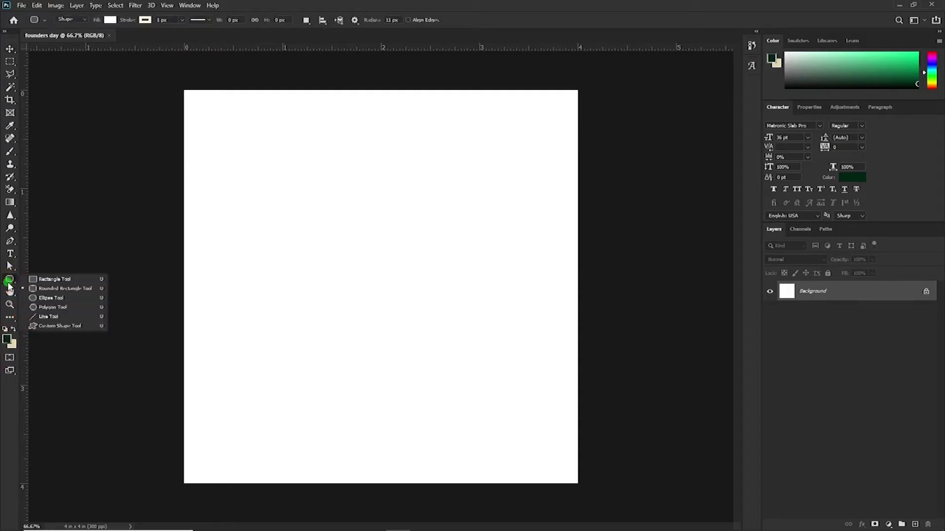
pyautogui.click(45, 285)
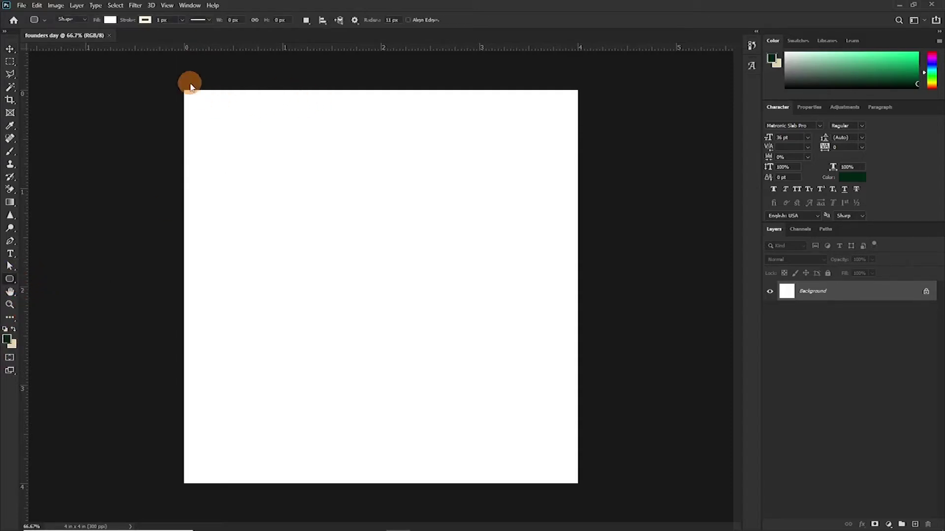
pyautogui.moveTo(177, 80); pyautogui.dragTo(585, 492)
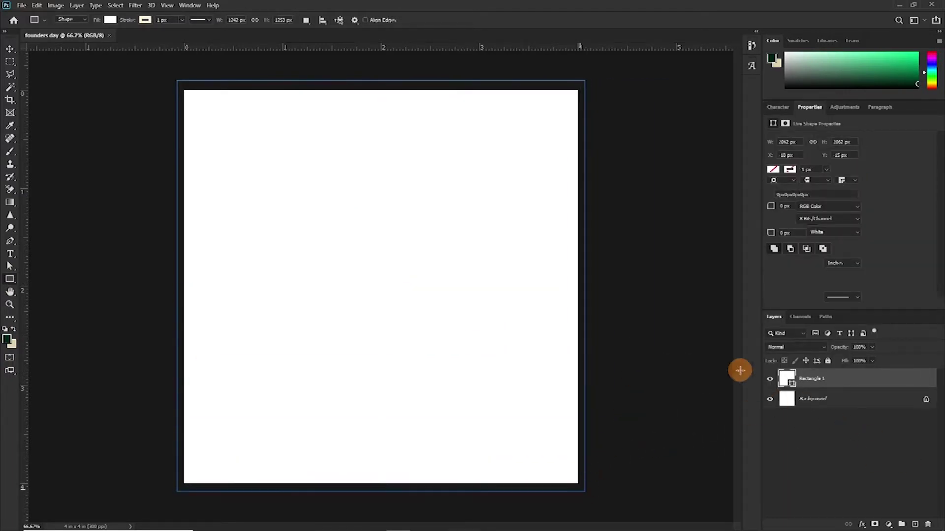
pyautogui.click(765, 382)
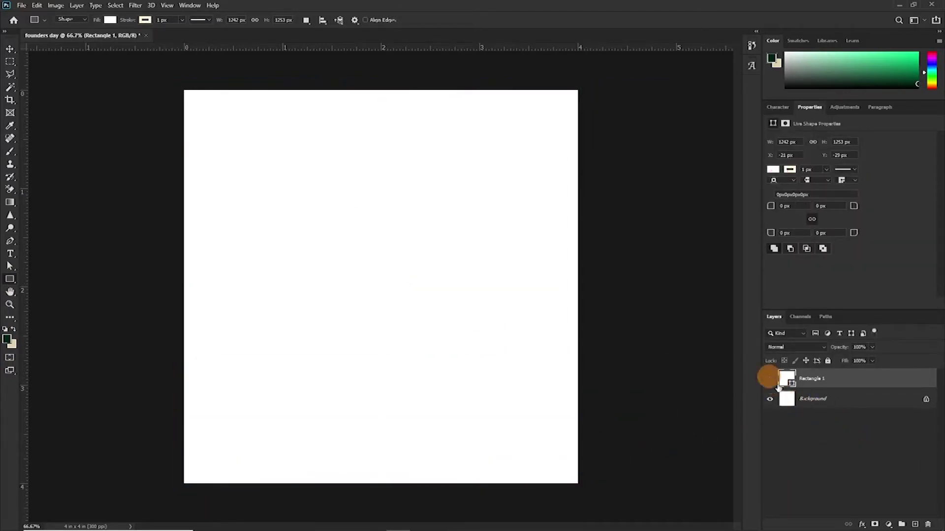
# Add a dark green #002313 Solid Color fill layer and delete the rectangle layer.
pyautogui.click(888, 525)
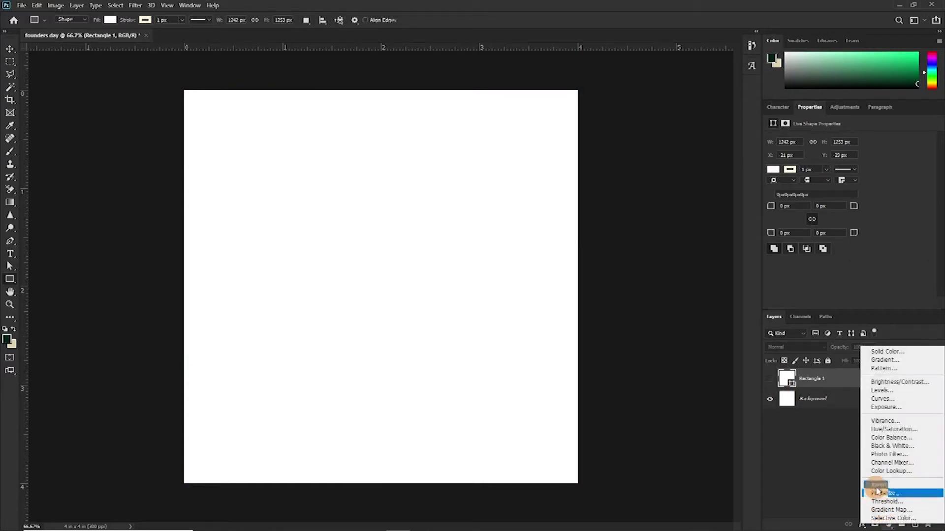
pyautogui.click(888, 351)
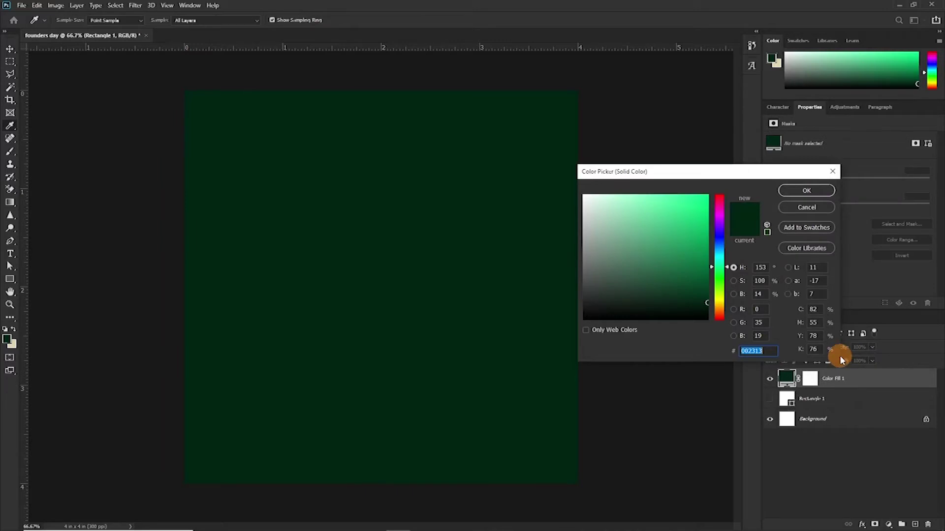
pyautogui.click(806, 191)
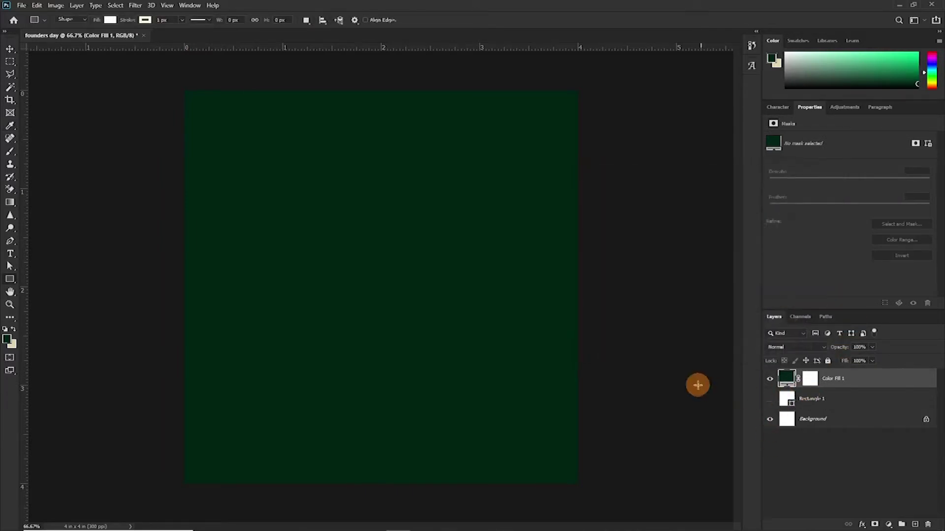
pyautogui.click(865, 392)
pyautogui.press('Delete')
pyautogui.press('v')
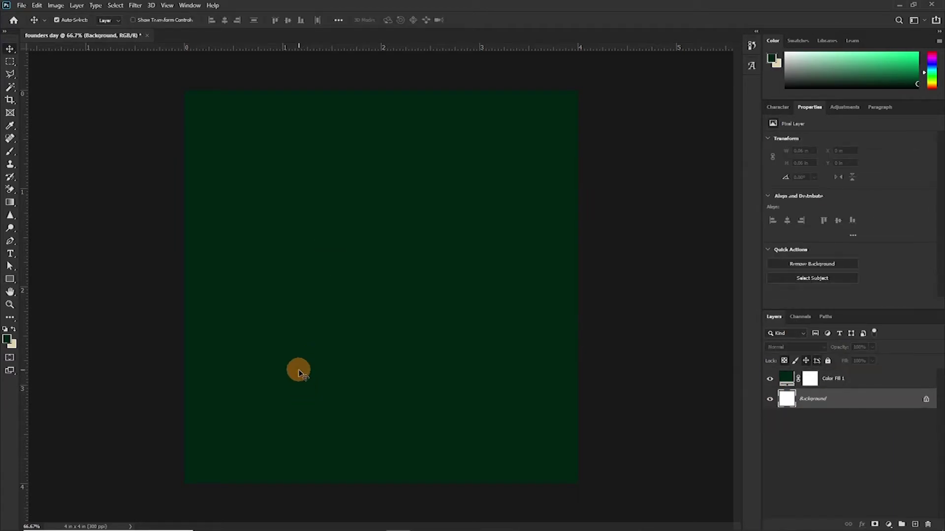
# Place the founders group photo onto the canvas and commit it.
pyautogui.moveTo(297, 514)
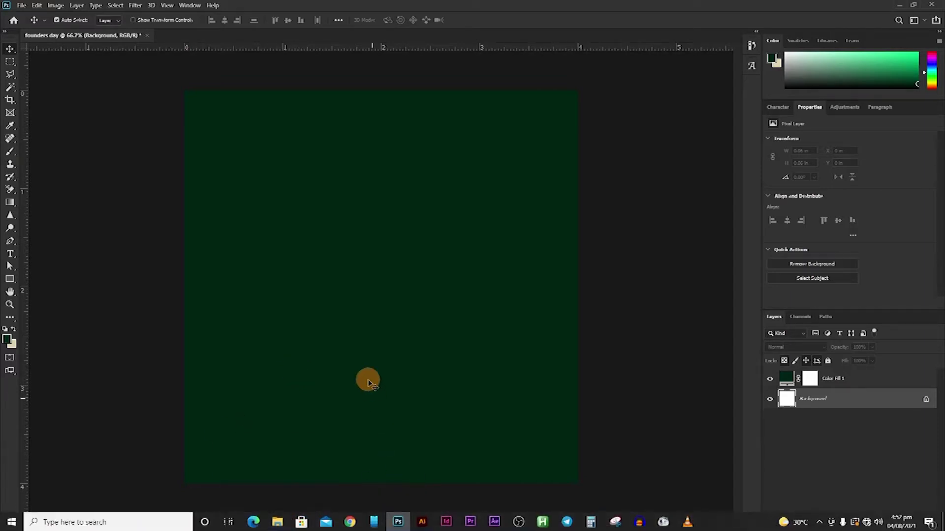
pyautogui.moveTo(415, 383); pyautogui.dragTo(443, 393)
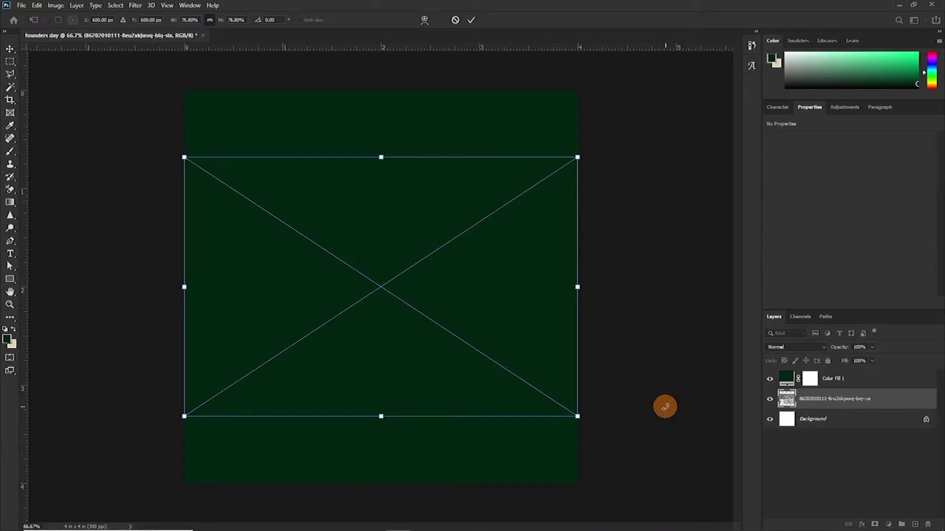
pyautogui.click(665, 406)
# Move the photo layer above the green fill, blend it with Soft Light, and shift it to the top.
pyautogui.moveTo(825, 406); pyautogui.dragTo(810, 374)
pyautogui.click(784, 347)
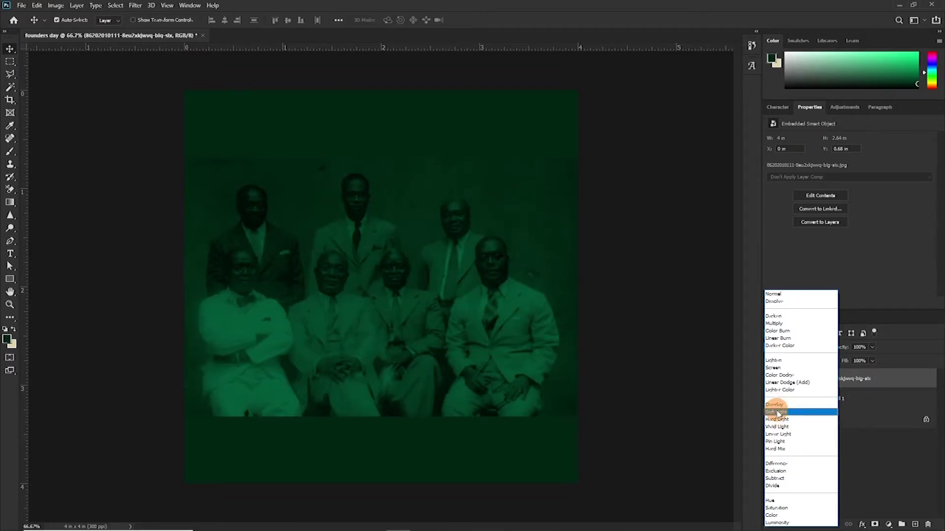
pyautogui.click(777, 412)
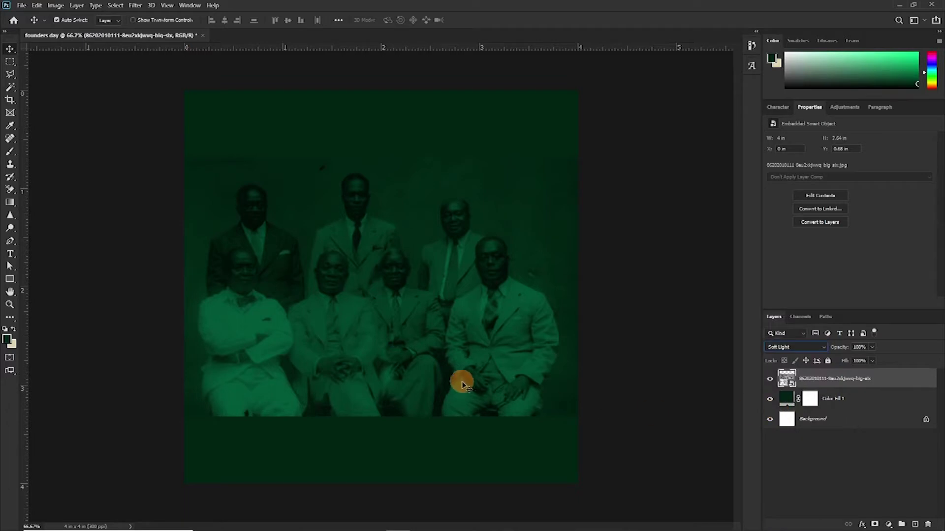
pyautogui.moveTo(416, 343); pyautogui.dragTo(417, 269)
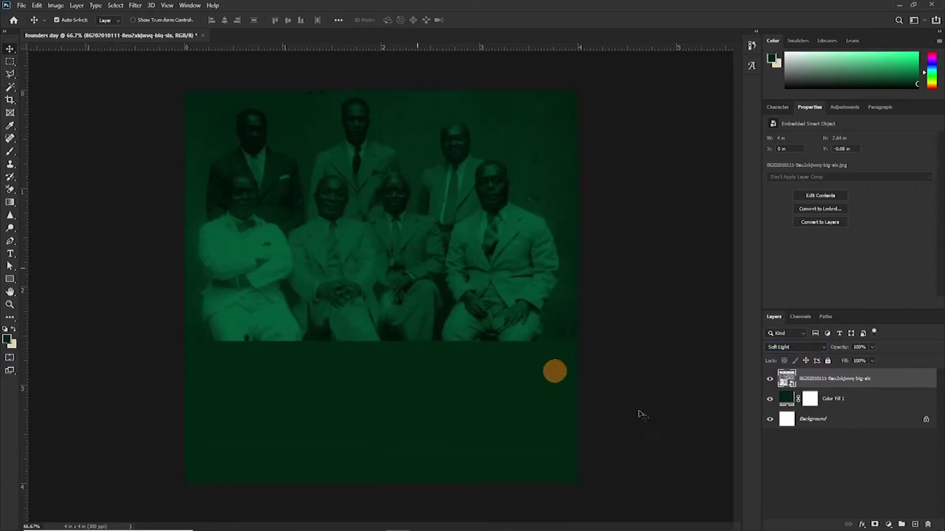
# Add a layer mask to the photo and try soft brush strokes along its bottom edge.
pyautogui.click(874, 525)
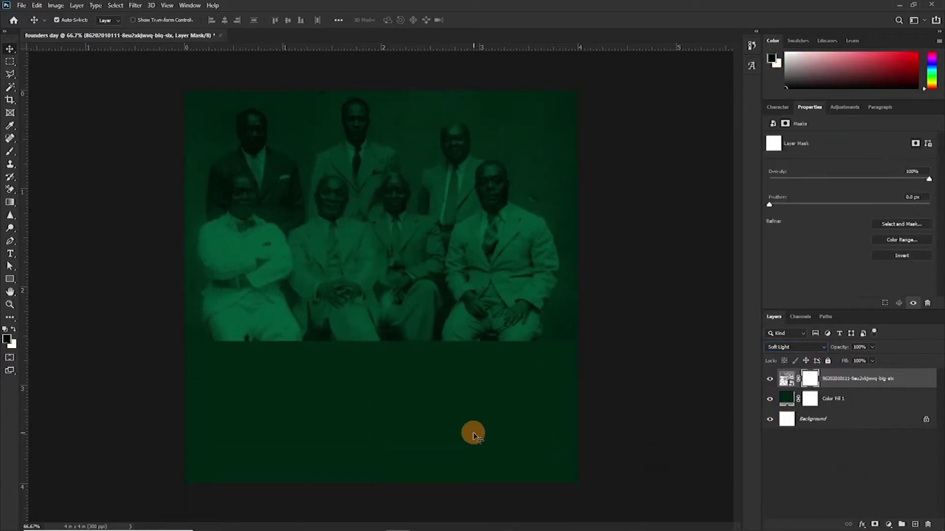
pyautogui.press('b')
pyautogui.moveTo(561, 332)
pyautogui.mouseDown()
pyautogui.moveTo(128, 324)
pyautogui.moveTo(580, 358)
pyautogui.moveTo(90, 348)
pyautogui.mouseUp()
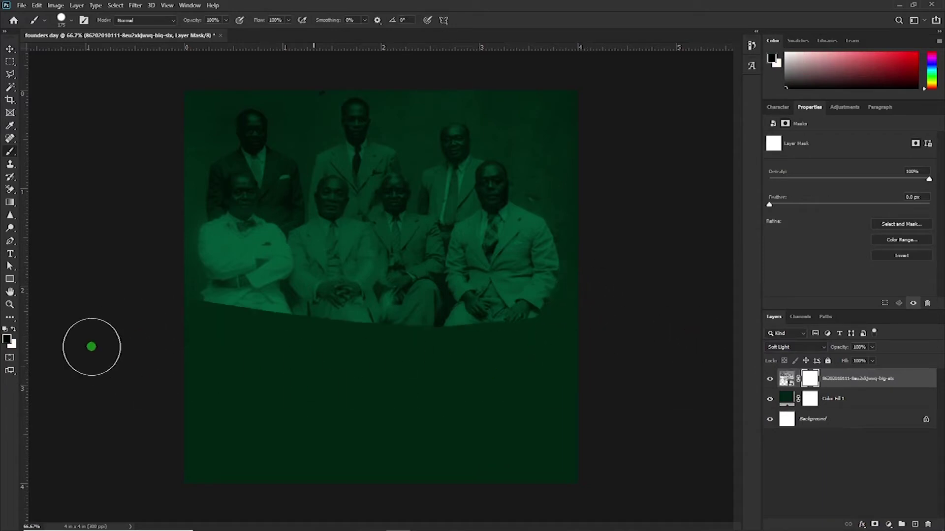
pyautogui.hotkey('ctrl', 'z')
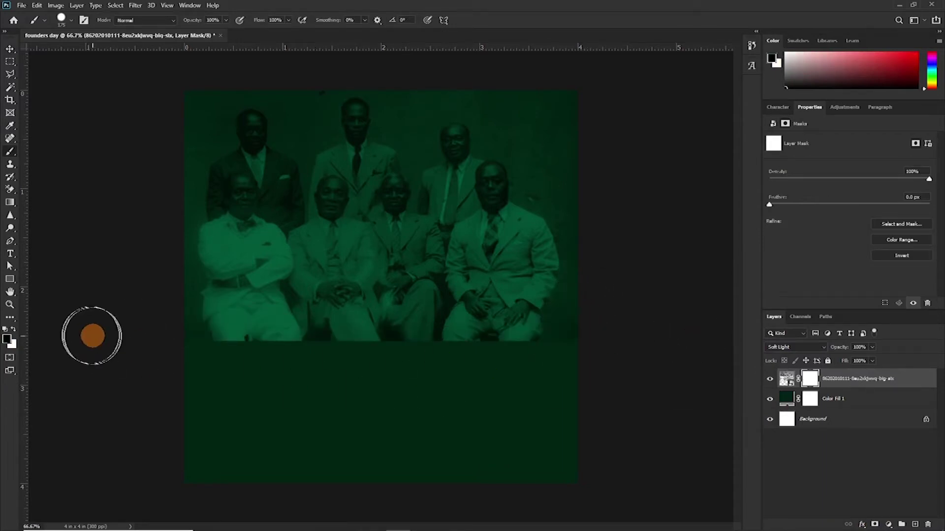
pyautogui.click(73, 23)
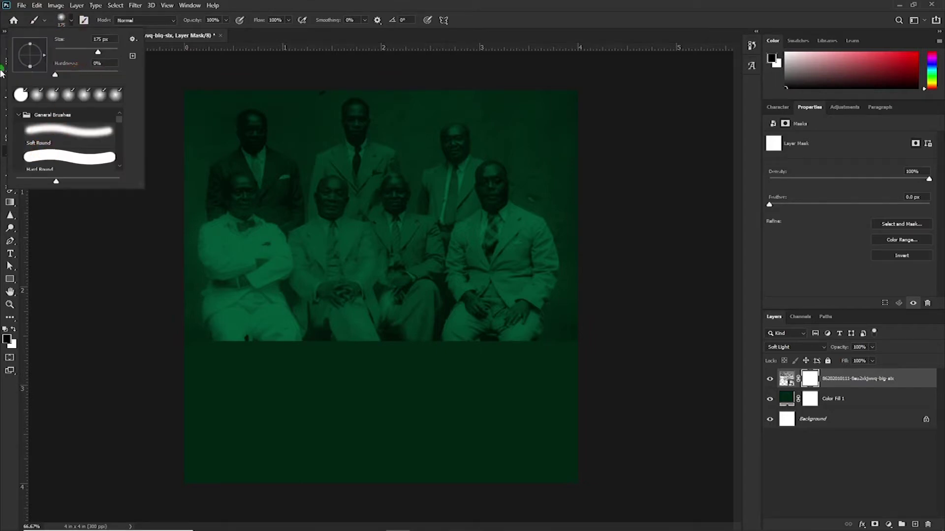
pyautogui.moveTo(586, 314)
pyautogui.mouseDown()
pyautogui.moveTo(179, 327)
pyautogui.moveTo(600, 284)
pyautogui.mouseUp()
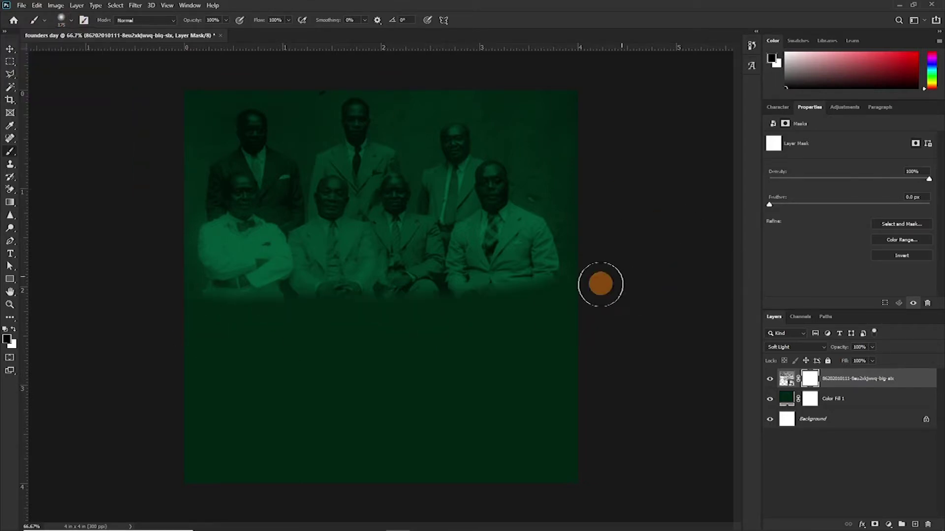
pyautogui.hotkey('ctrl', 'z')
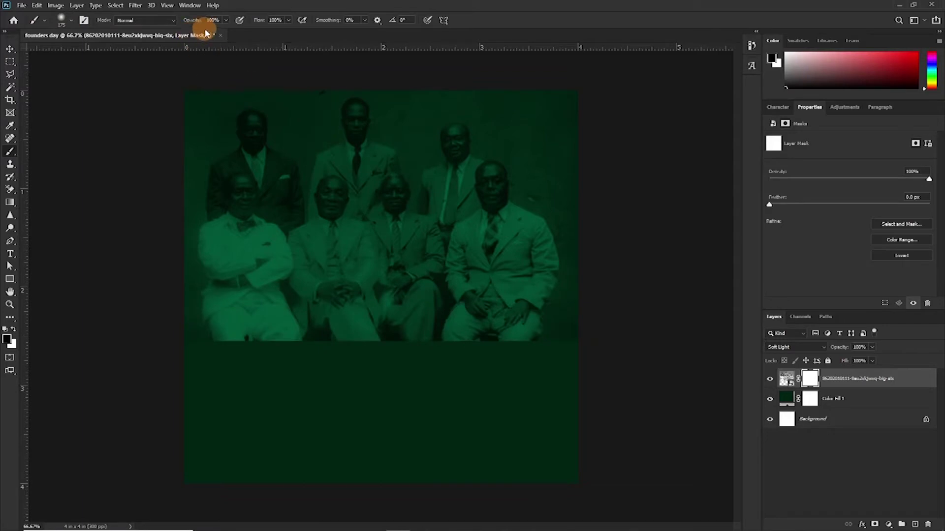
# With a low-opacity 400 px soft brush, fade the photo's lower part into the green.
pyautogui.moveTo(194, 24); pyautogui.dragTo(155, 28)
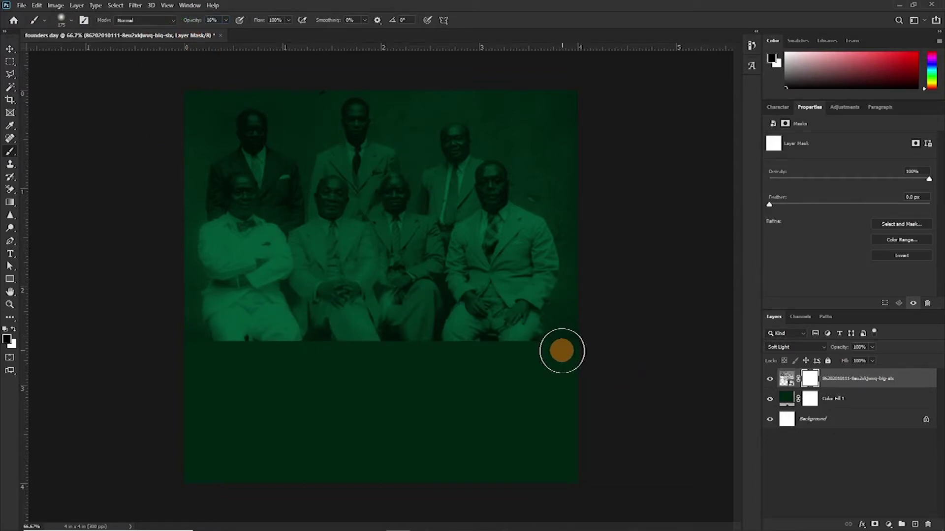
pyautogui.press(']')
pyautogui.press(']')
pyautogui.press(']')
pyautogui.press(']')
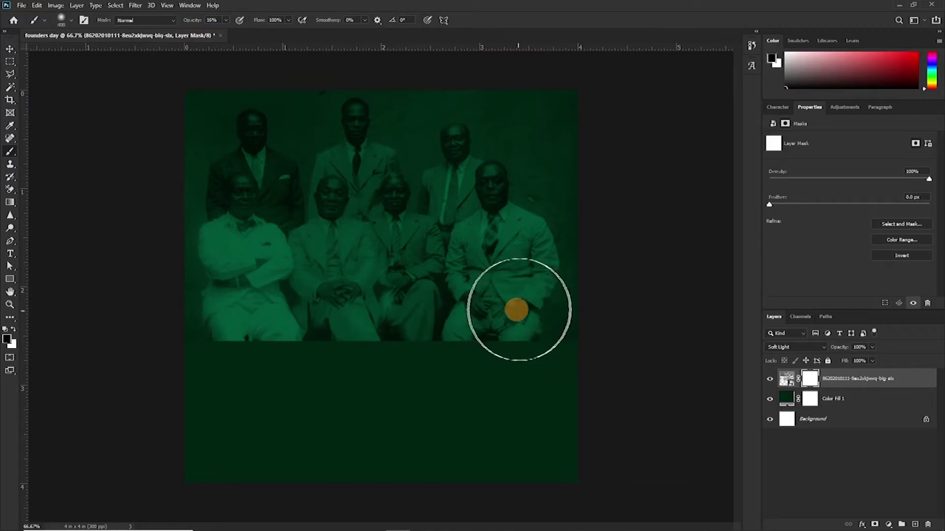
pyautogui.moveTo(192, 20)
pyautogui.mouseDown()
pyautogui.moveTo(143, 49)
pyautogui.moveTo(186, 21)
pyautogui.mouseUp()
pyautogui.moveTo(202, 305); pyautogui.dragTo(459, 494)
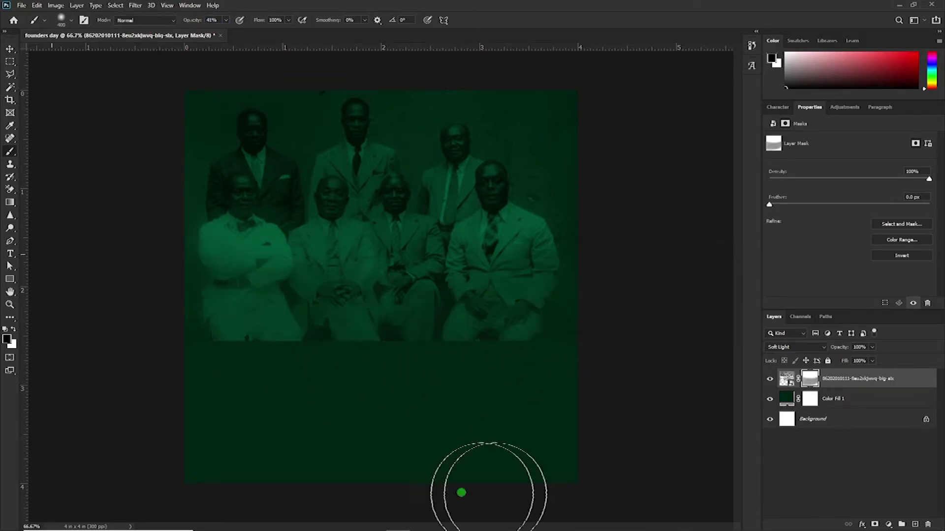
pyautogui.click(619, 350)
# Lower the photo layer's opacity to 35% and move over to Adobe Illustrator.
pyautogui.moveTo(846, 347); pyautogui.dragTo(835, 345)
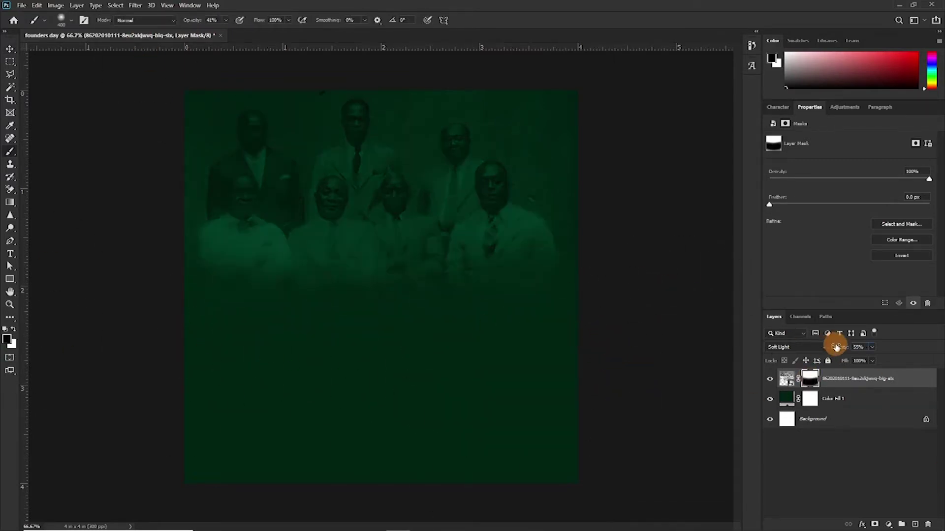
pyautogui.click(790, 378)
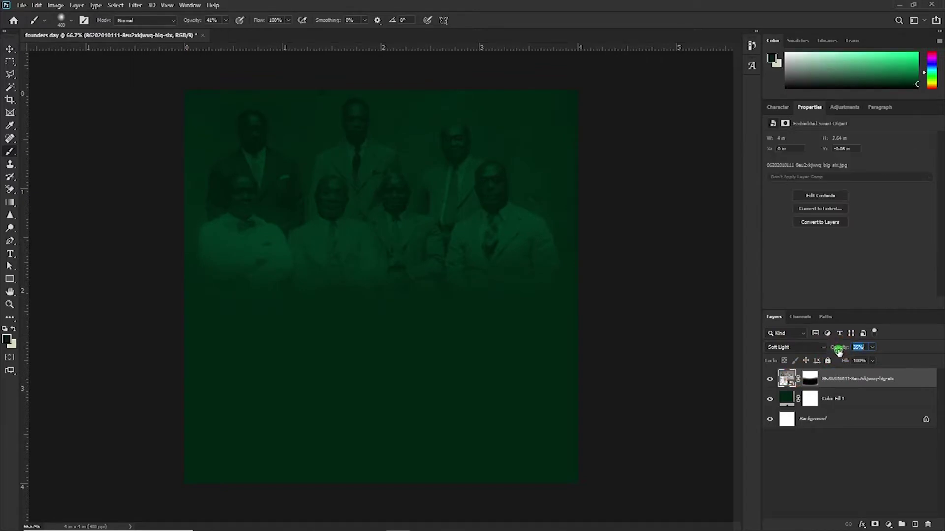
pyautogui.press('v')
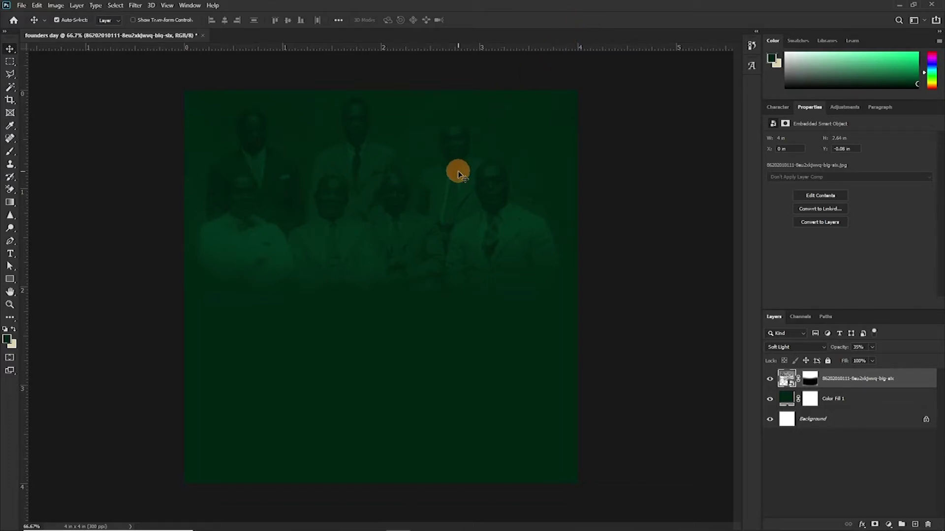
pyautogui.click(422, 521)
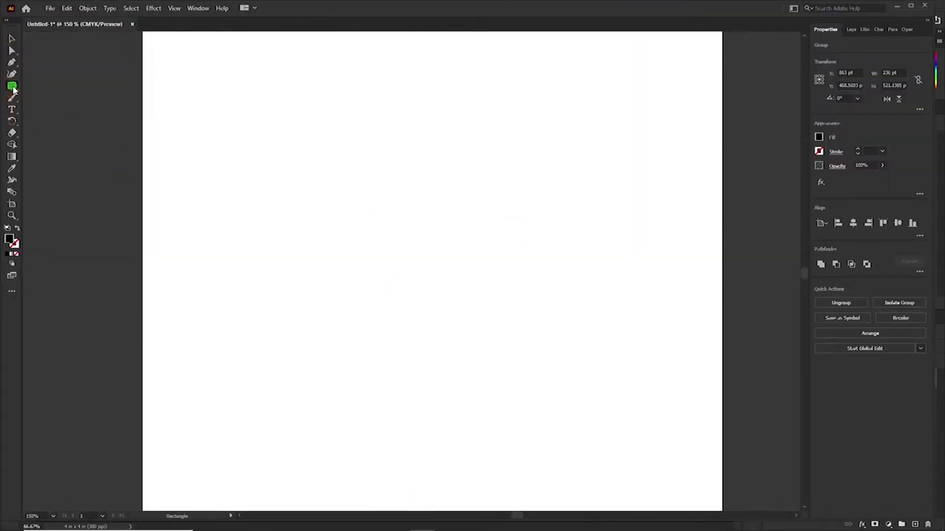
# Draw a straight vertical line down the artboard centre with a 1 pt black stroke.
pyautogui.moveTo(13, 90); pyautogui.dragTo(42, 132)
pyautogui.moveTo(18, 88); pyautogui.dragTo(17, 89)
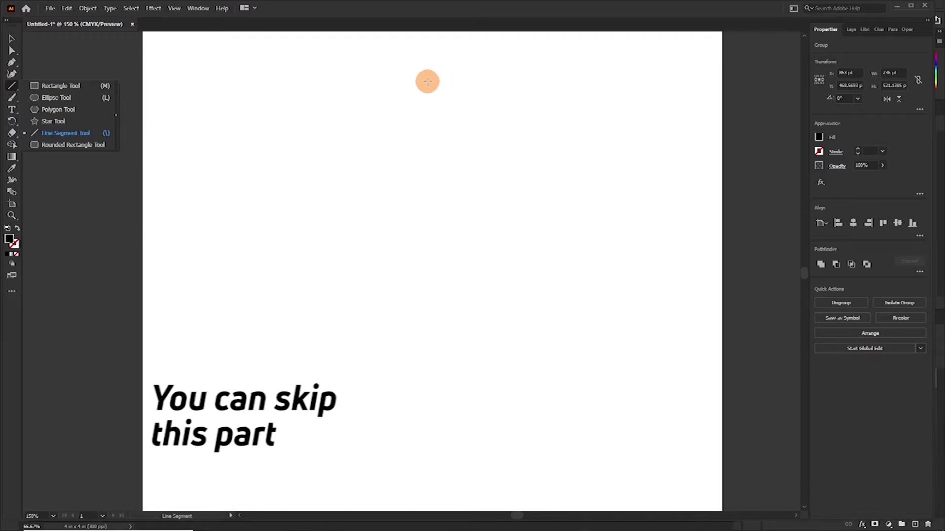
pyautogui.moveTo(427, 81); pyautogui.dragTo(442, 442)
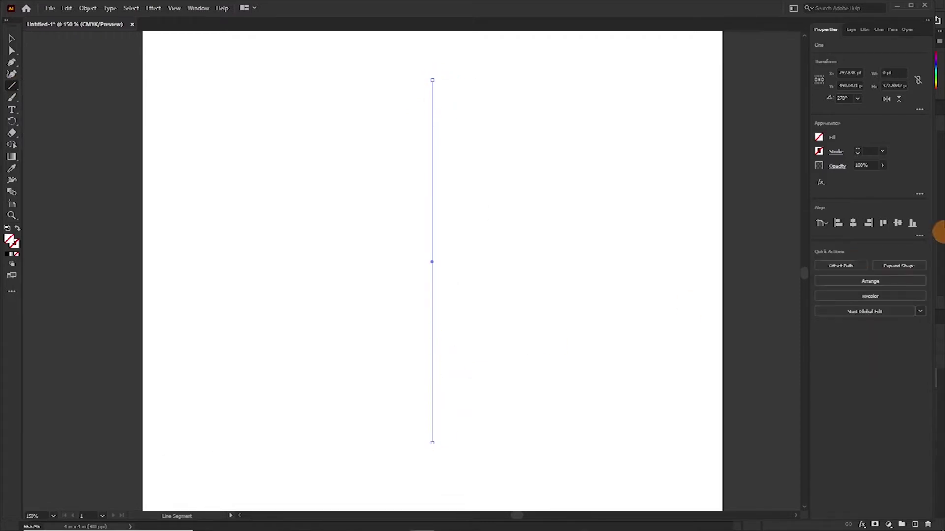
pyautogui.click(859, 151)
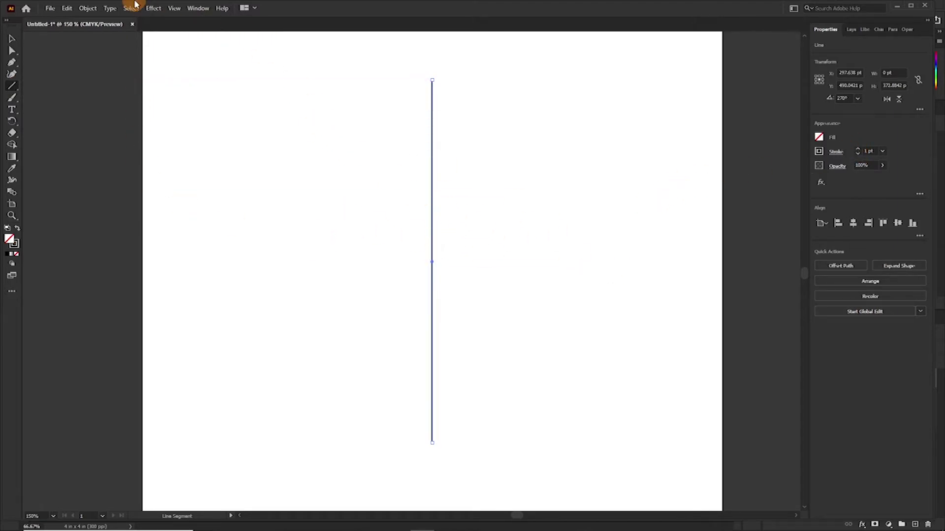
# Apply a Transform effect to the line with 500 copies at a 10° rotation angle.
pyautogui.click(153, 8)
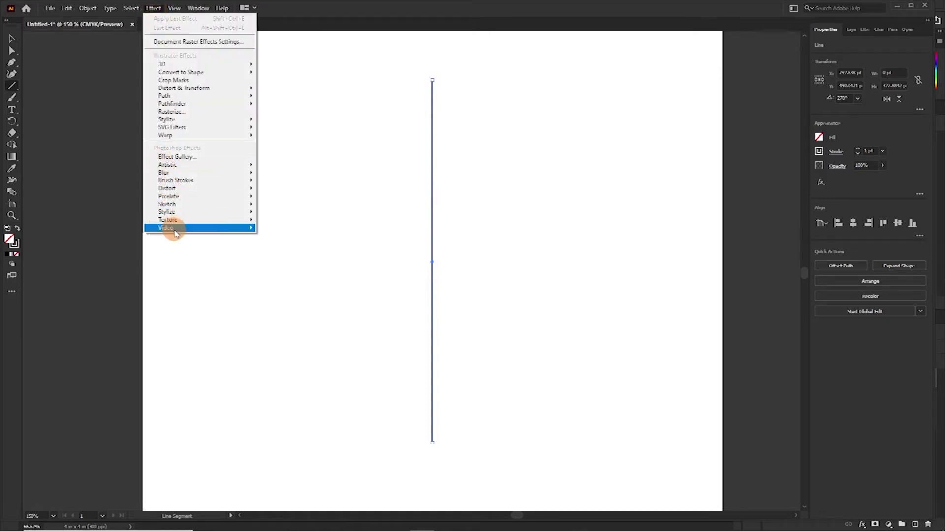
pyautogui.moveTo(183, 89)
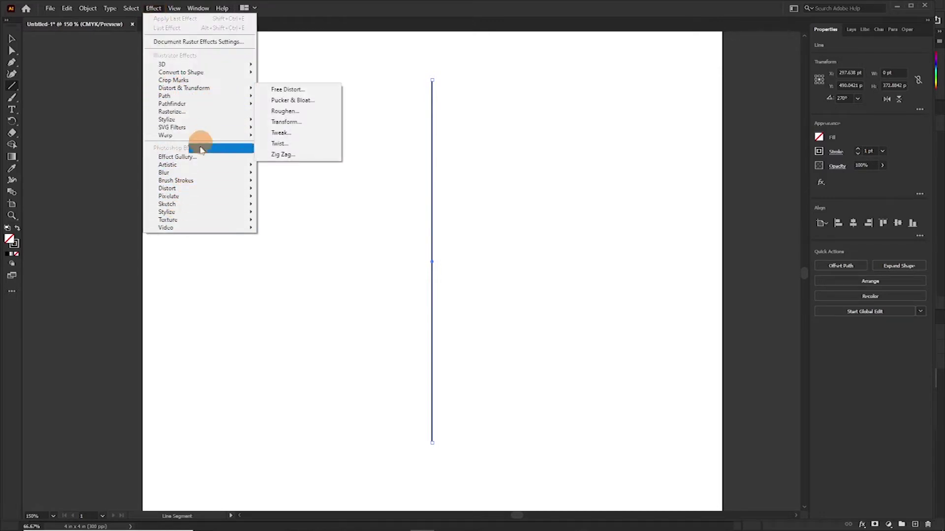
pyautogui.click(284, 122)
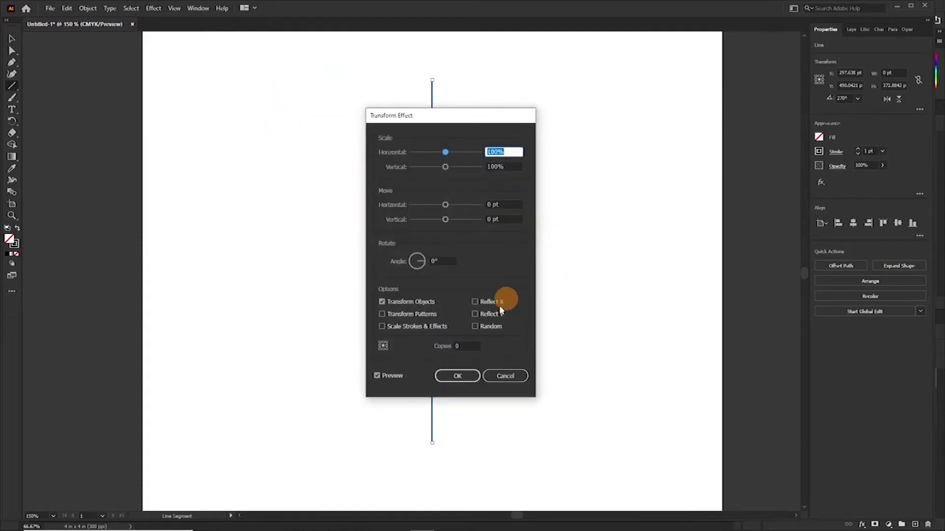
pyautogui.click(435, 261)
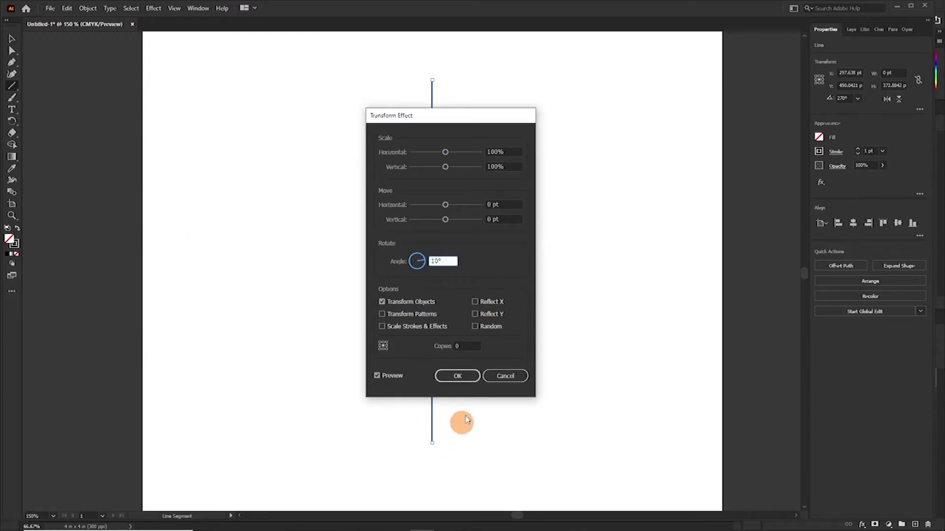
pyautogui.click(467, 343)
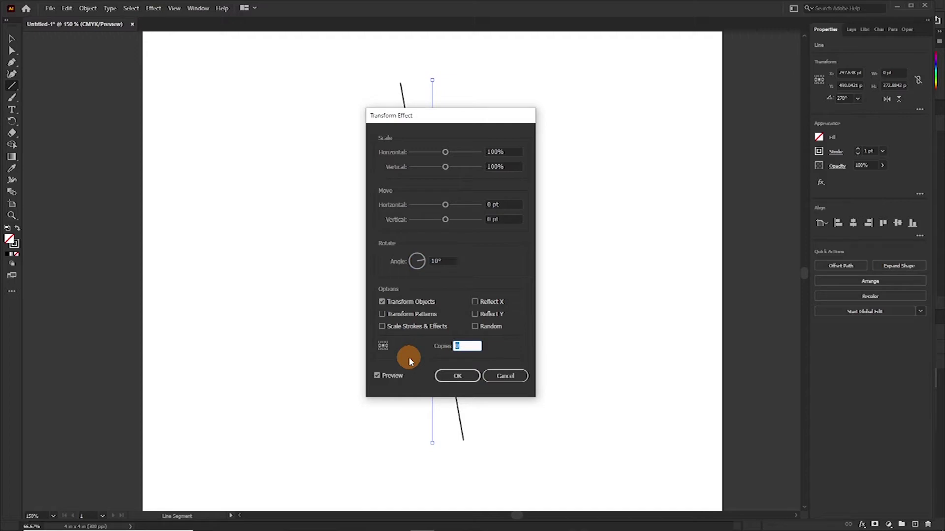
pyautogui.write('500')
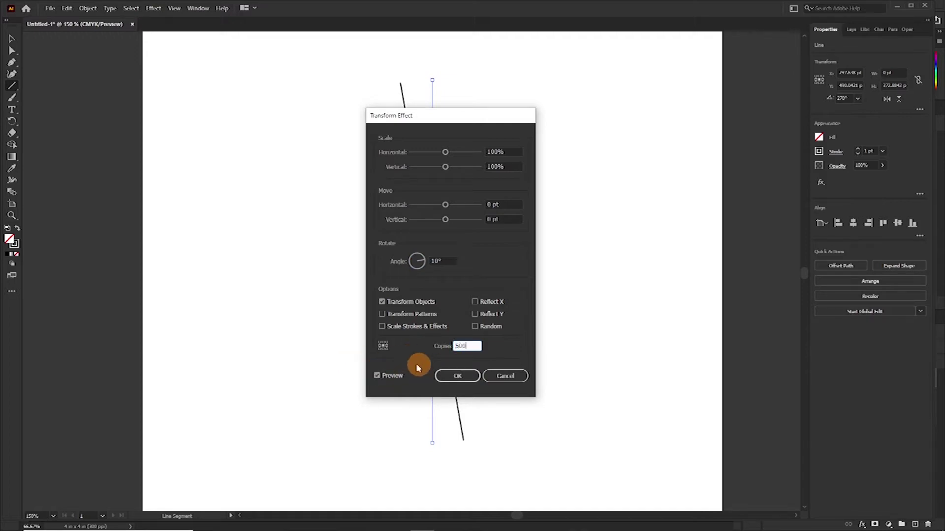
pyautogui.click(448, 264)
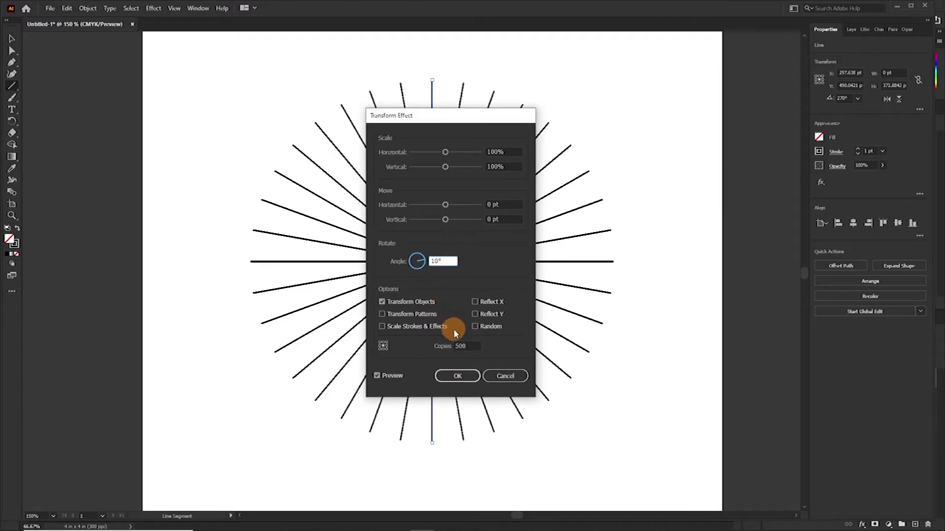
# Tighten the copies' rotation angle to 2° and apply the effect for a dense starburst.
pyautogui.write('10')
pyautogui.doubleClick(439, 259)
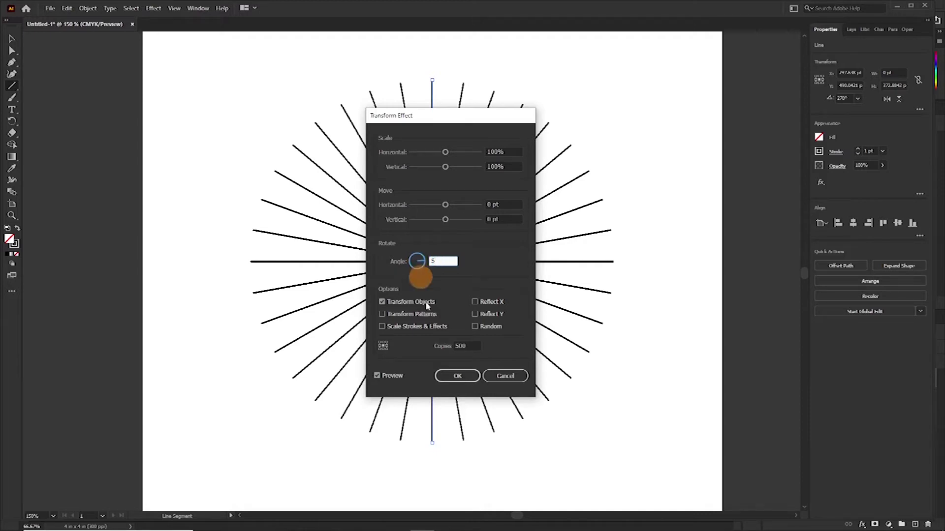
pyautogui.click(454, 346)
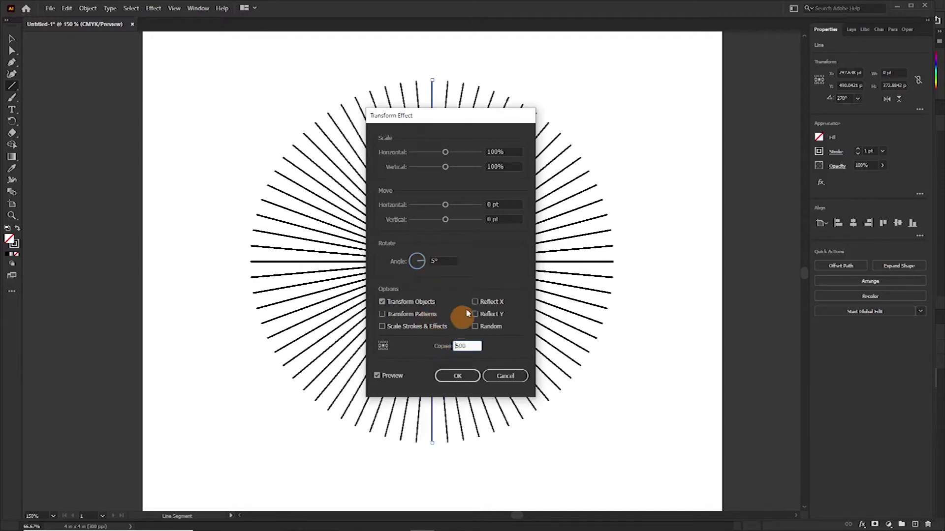
pyautogui.doubleClick(433, 261)
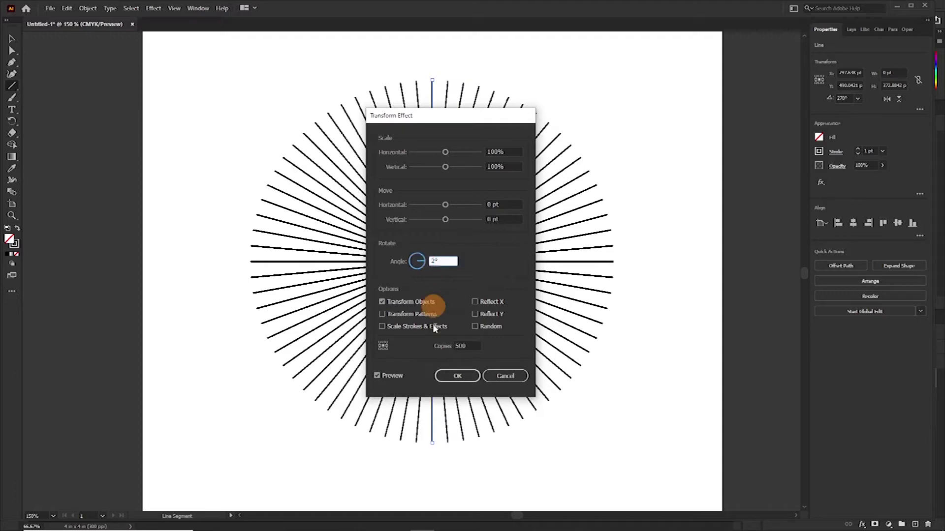
pyautogui.click(462, 344)
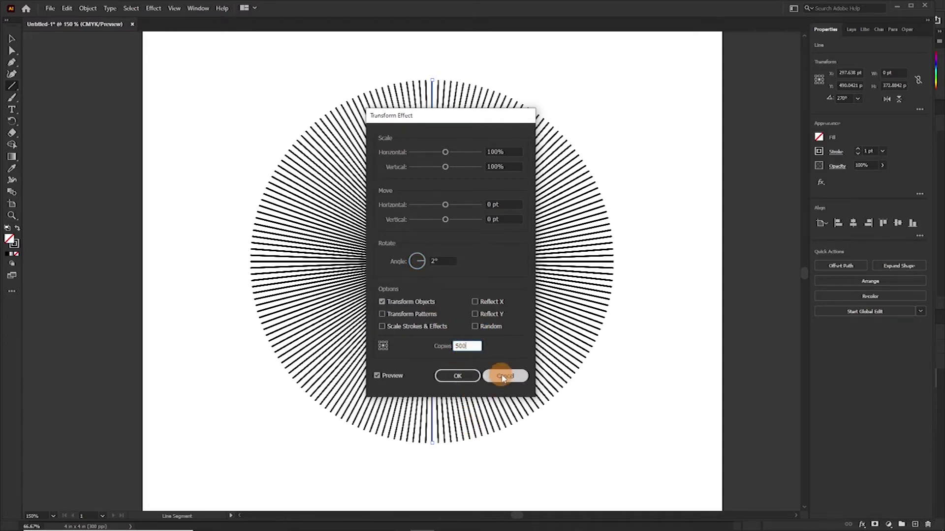
pyautogui.click(453, 377)
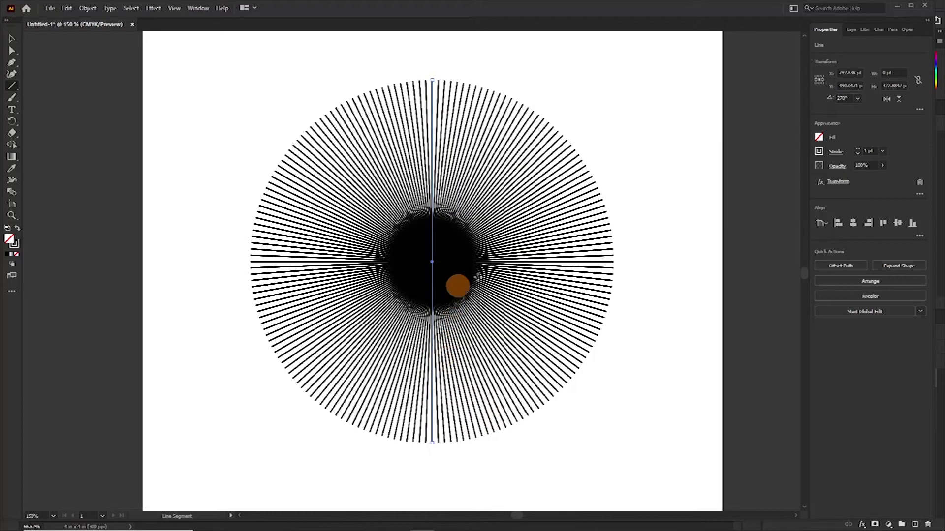
# Give the starburst a white fill with no stroke and move it down-left.
pyautogui.press('i')
pyautogui.click(636, 320)
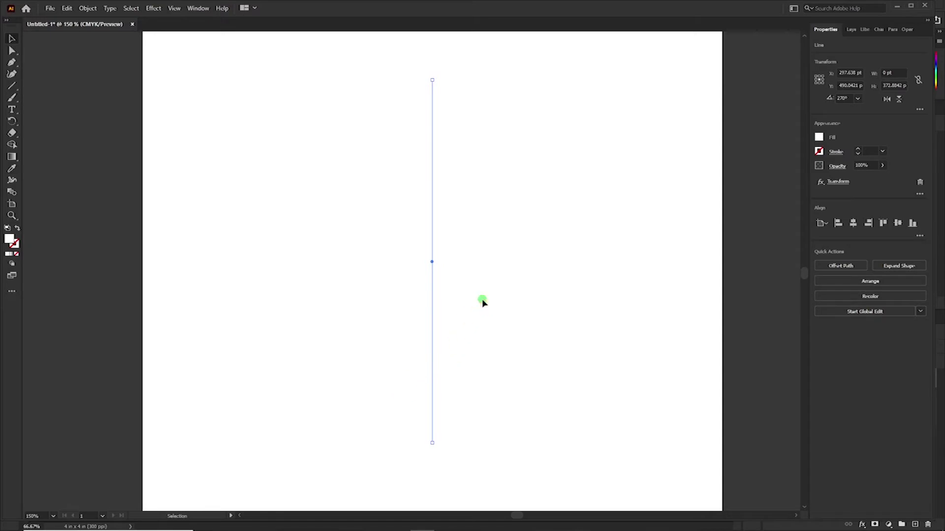
pyautogui.moveTo(481, 300); pyautogui.dragTo(388, 409)
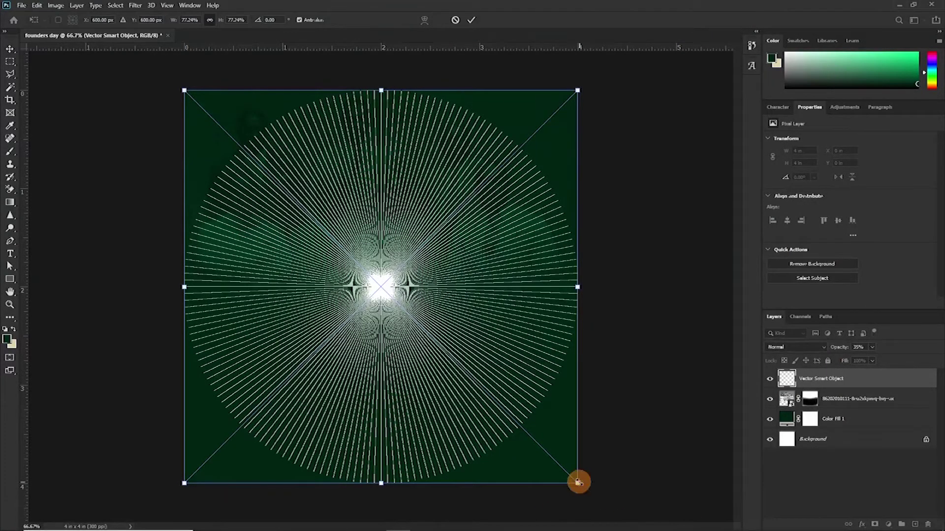
# Enlarge the starburst to cover the flyer, place it below the founders photo, and set Soft Light.
pyautogui.moveTo(576, 483); pyautogui.dragTo(696, 523)
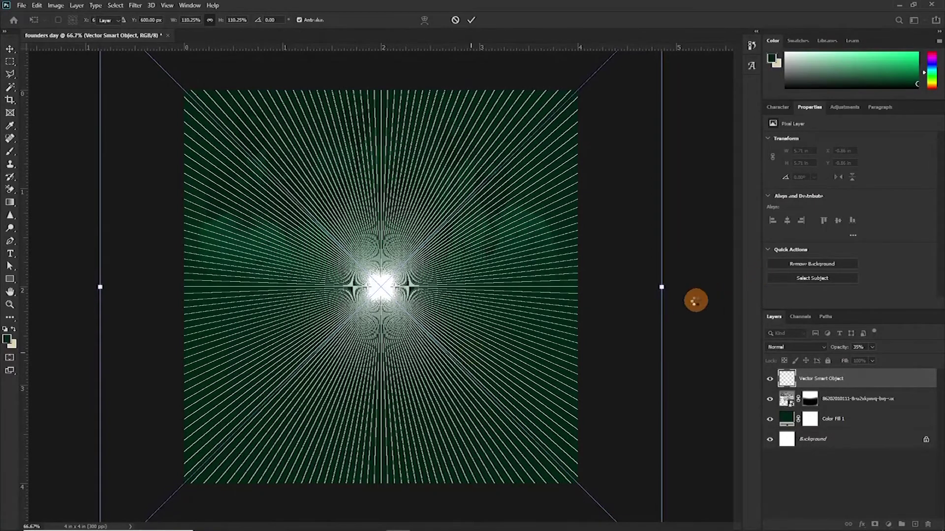
pyautogui.click(694, 297)
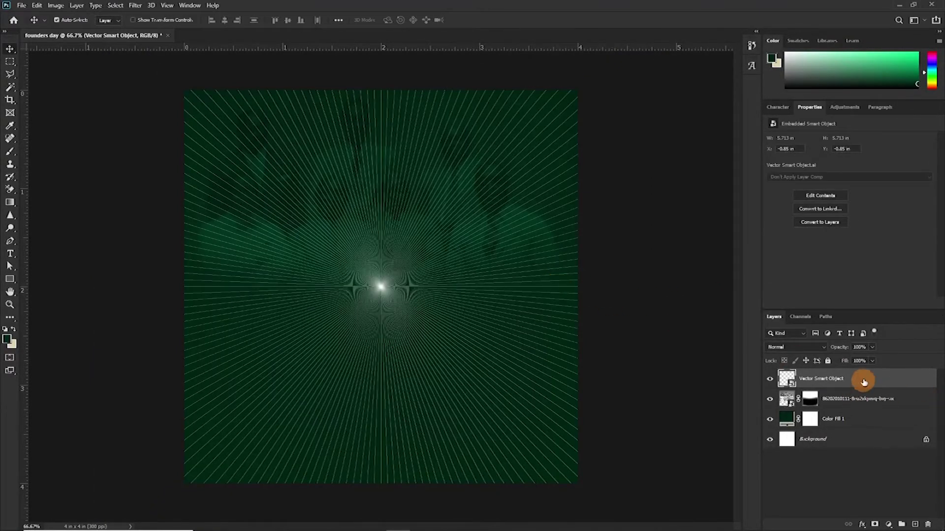
pyautogui.moveTo(859, 380); pyautogui.dragTo(846, 401)
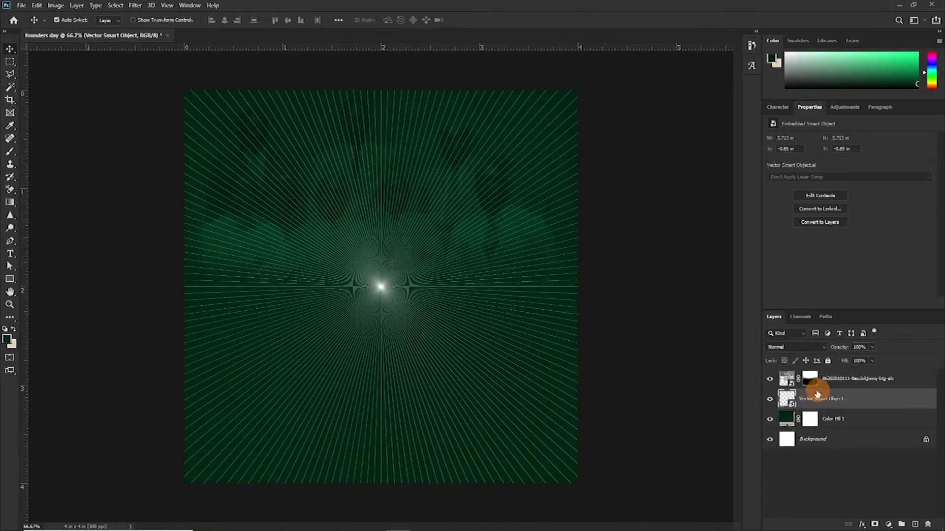
pyautogui.click(795, 348)
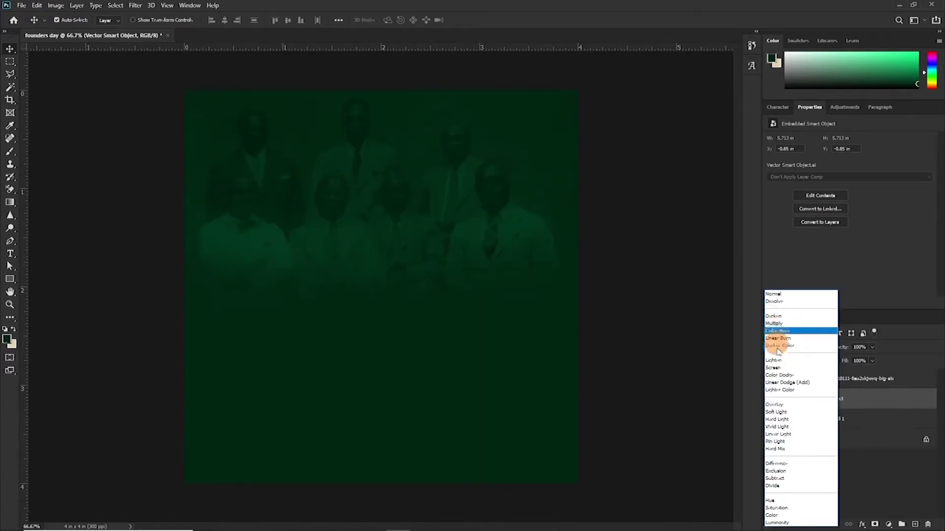
pyautogui.click(774, 414)
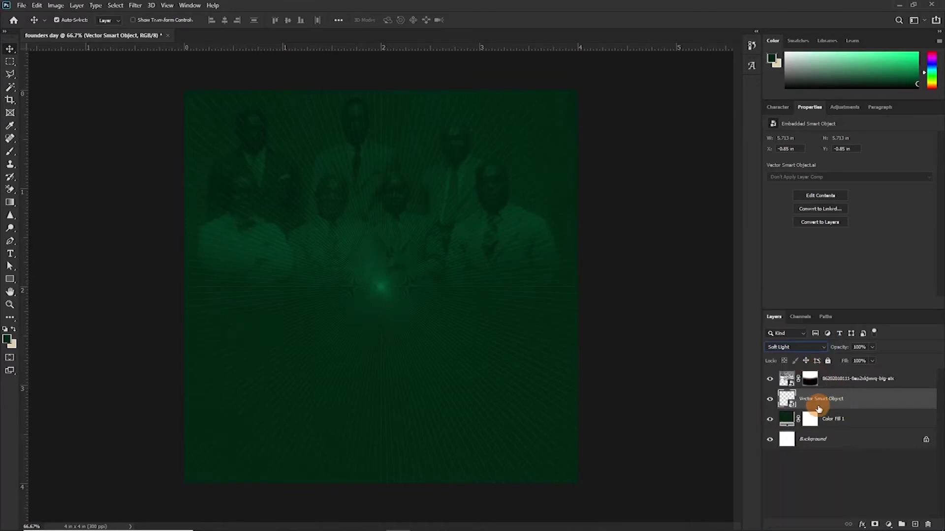
# Add a layer mask to the starburst and paint out its top edge and central glow.
pyautogui.moveTo(873, 524)
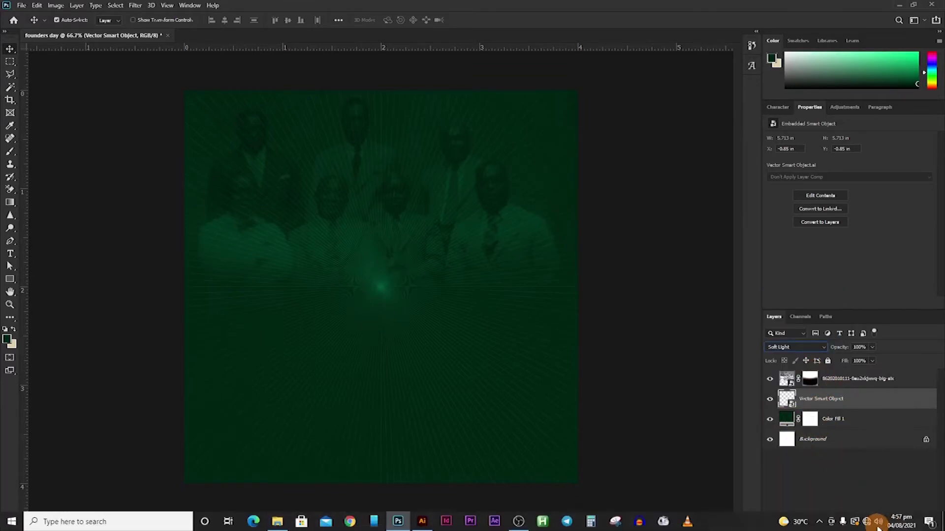
pyautogui.click(874, 526)
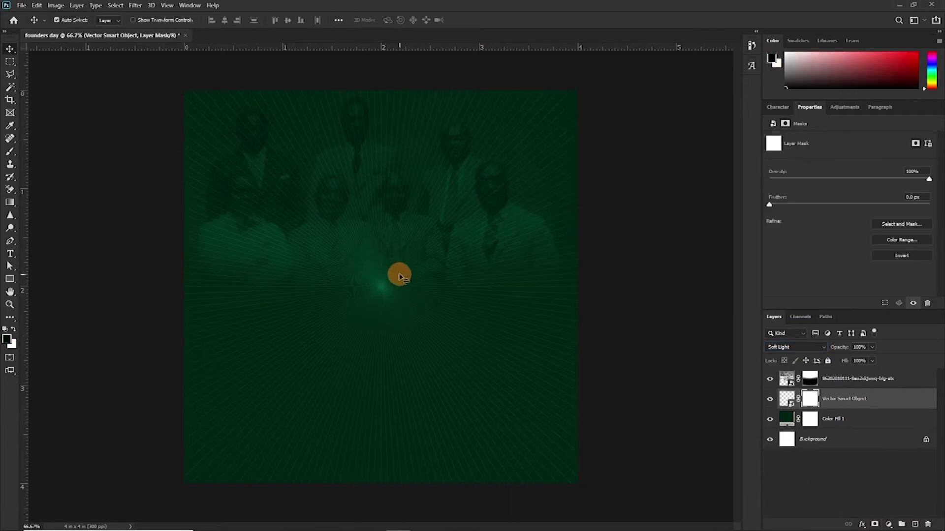
pyautogui.press('b')
pyautogui.moveTo(163, 180)
pyautogui.mouseDown()
pyautogui.moveTo(119, 127)
pyautogui.moveTo(162, 59)
pyautogui.moveTo(228, 93)
pyautogui.moveTo(224, 62)
pyautogui.moveTo(195, 25)
pyautogui.mouseUp()
pyautogui.moveTo(207, 305); pyautogui.dragTo(600, 368)
pyautogui.press('v')
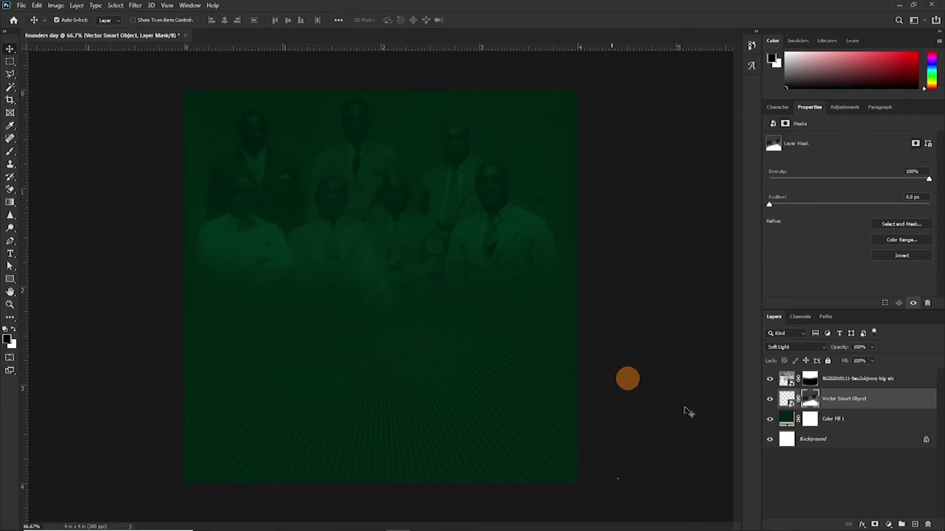
pyautogui.click(841, 420)
# Group the green fill, founders photo and starburst layers and name the group bck.
pyautogui.keyDown('ctrl'); pyautogui.click(839, 379); pyautogui.keyUp('ctrl')
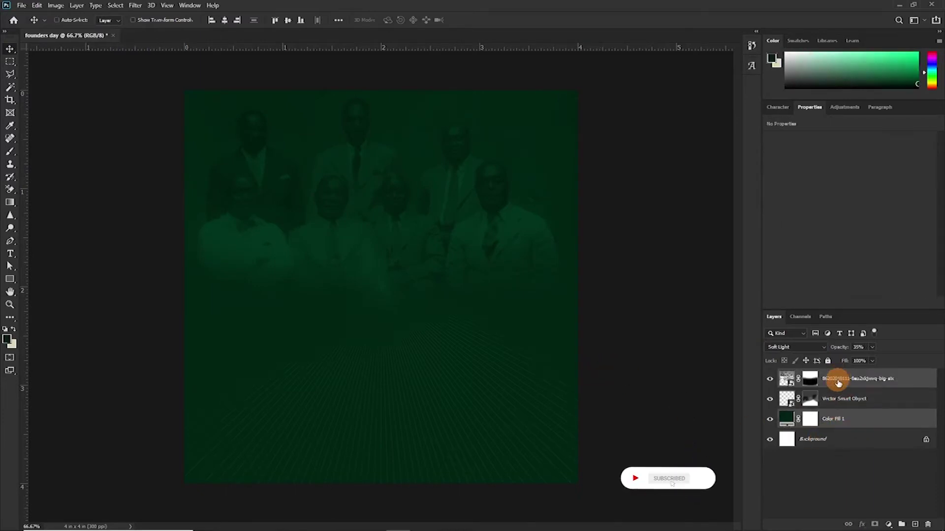
pyautogui.hotkey('ctrl', 'g')
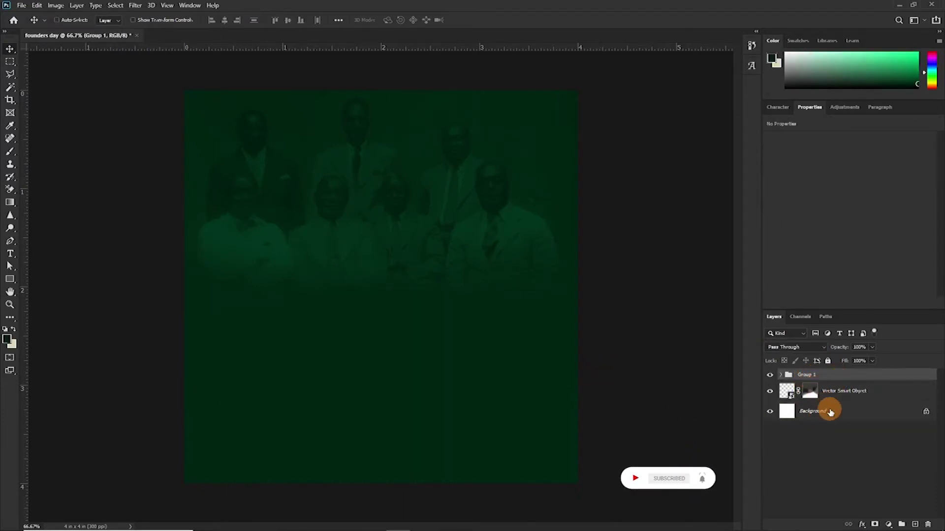
pyautogui.hotkey('ctrl', 'z')
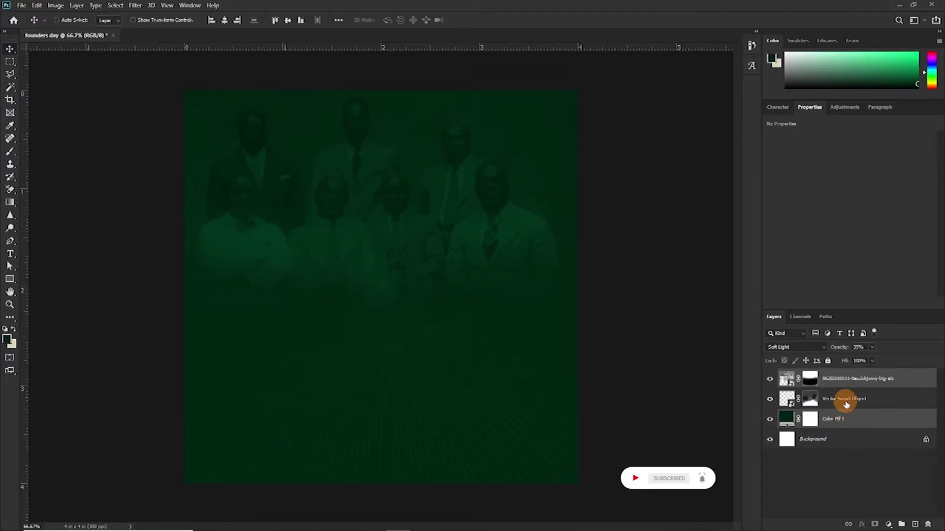
pyautogui.keyDown('ctrl'); pyautogui.click(846, 405); pyautogui.keyUp('ctrl')
pyautogui.hotkey('ctrl', 'g')
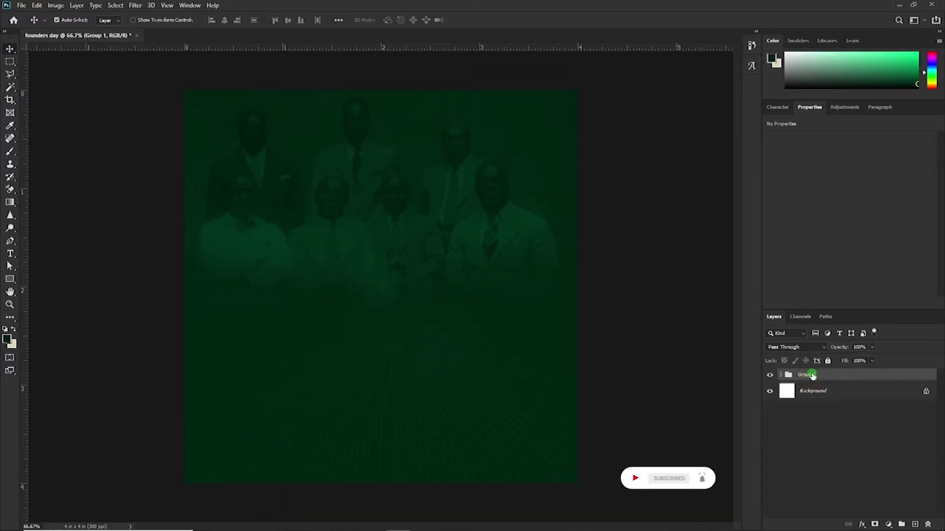
pyautogui.write('bg')
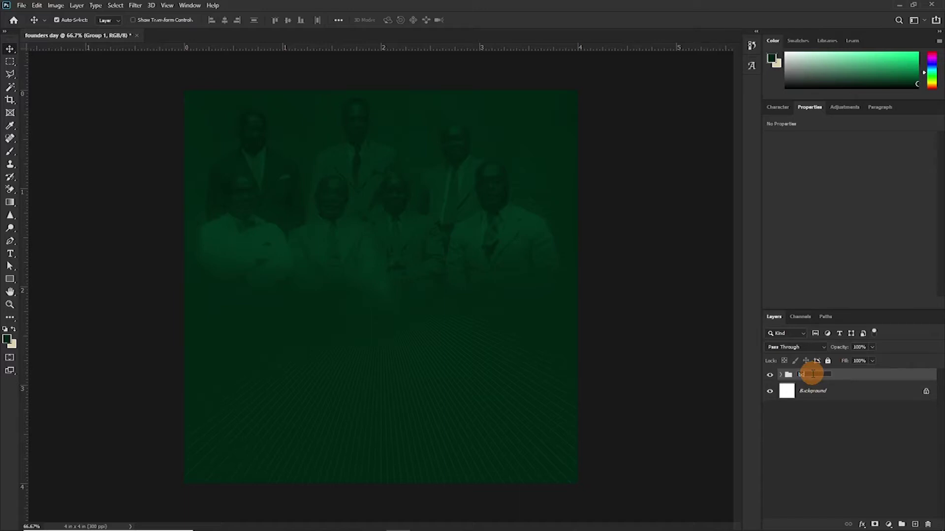
pyautogui.press('Return')
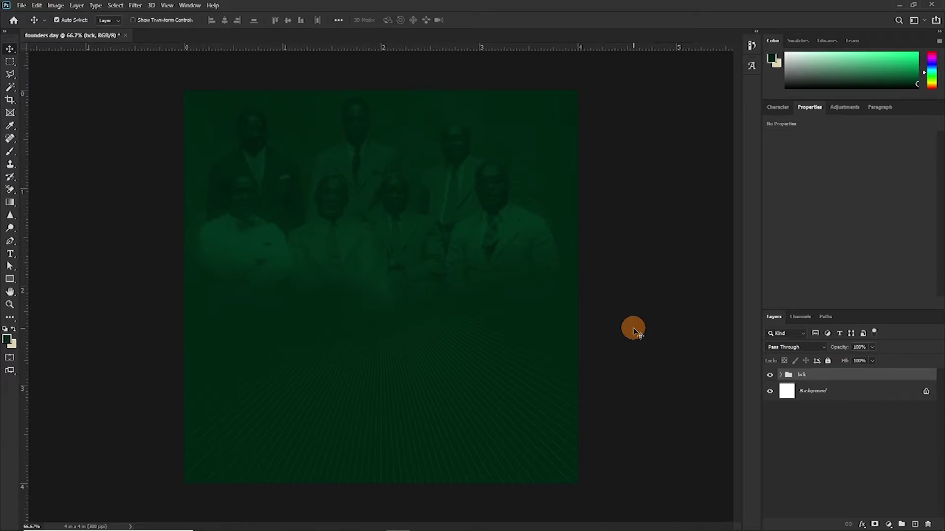
# Type founders' on the flyer and set it in Montserrat Black.
pyautogui.press('t')
pyautogui.click(342, 264)
pyautogui.write('founders')
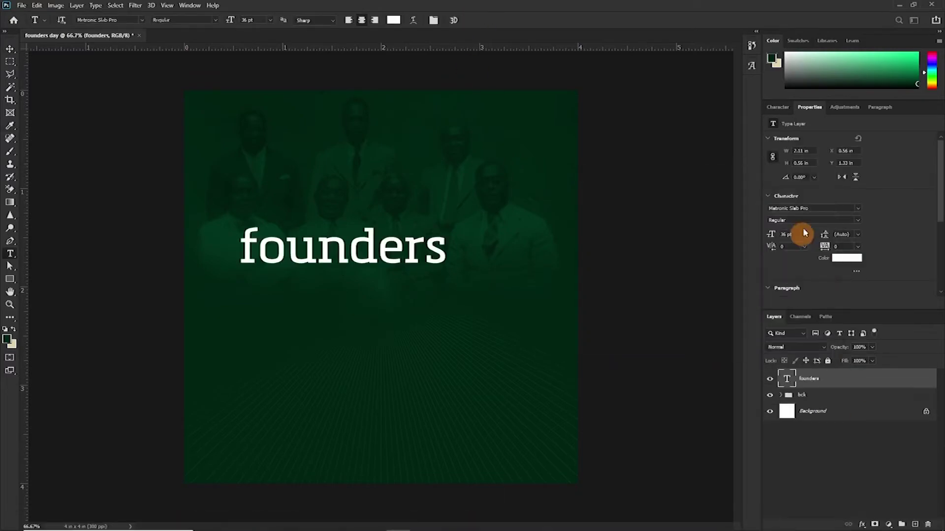
pyautogui.write("'")
pyautogui.click(471, 20)
pyautogui.click(811, 208)
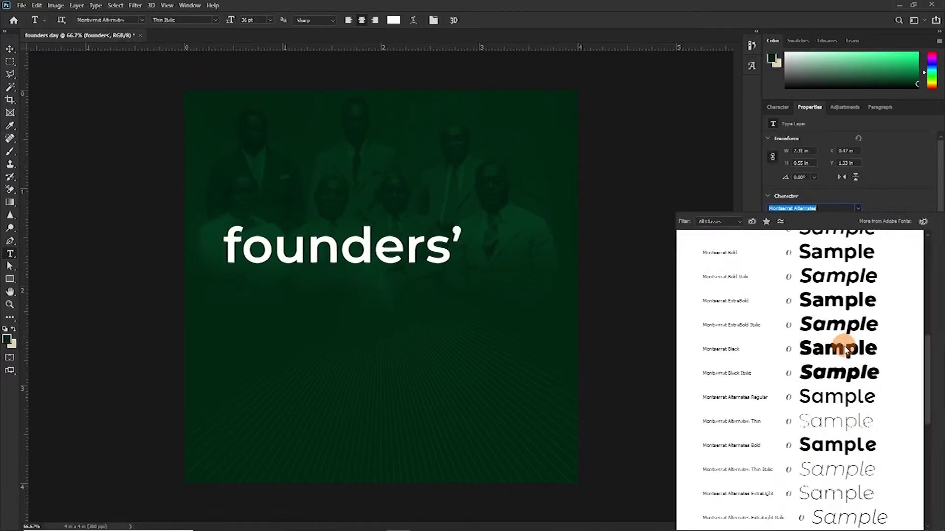
pyautogui.scroll(-3, 843, 344)
pyautogui.click(847, 350)
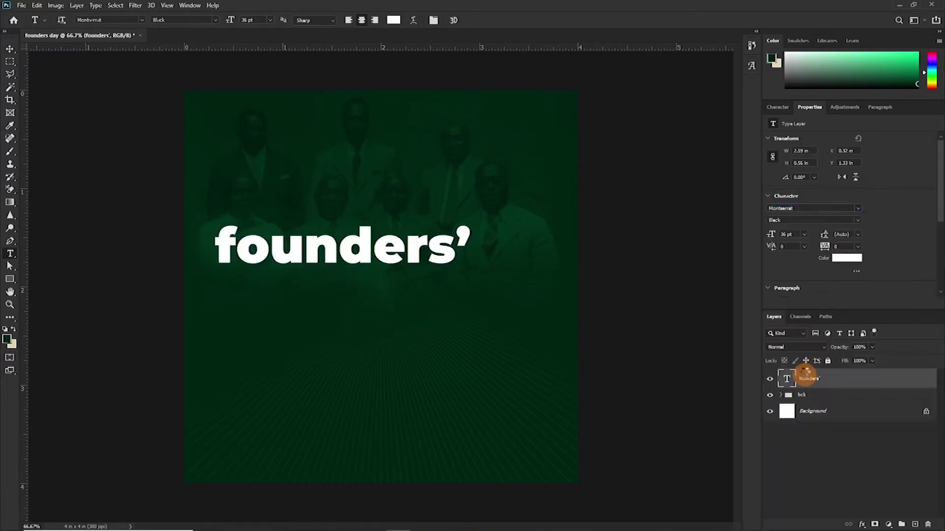
# Make the heading all caps, centre it horizontally, and duplicate its text layer.
pyautogui.click(782, 110)
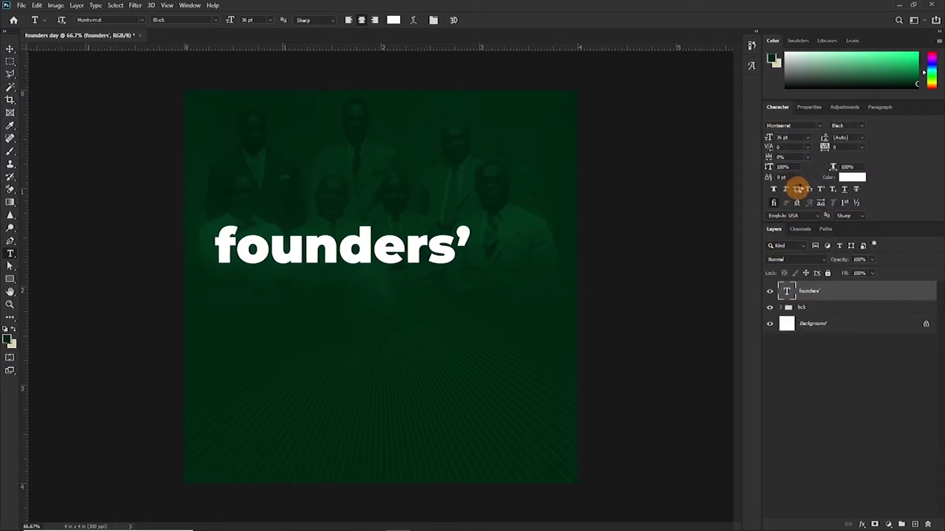
pyautogui.click(798, 189)
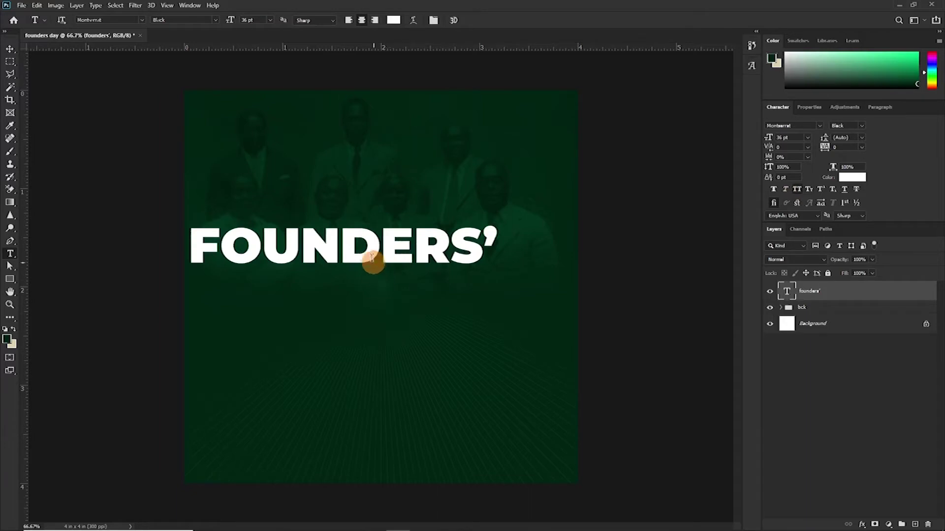
pyautogui.press('v')
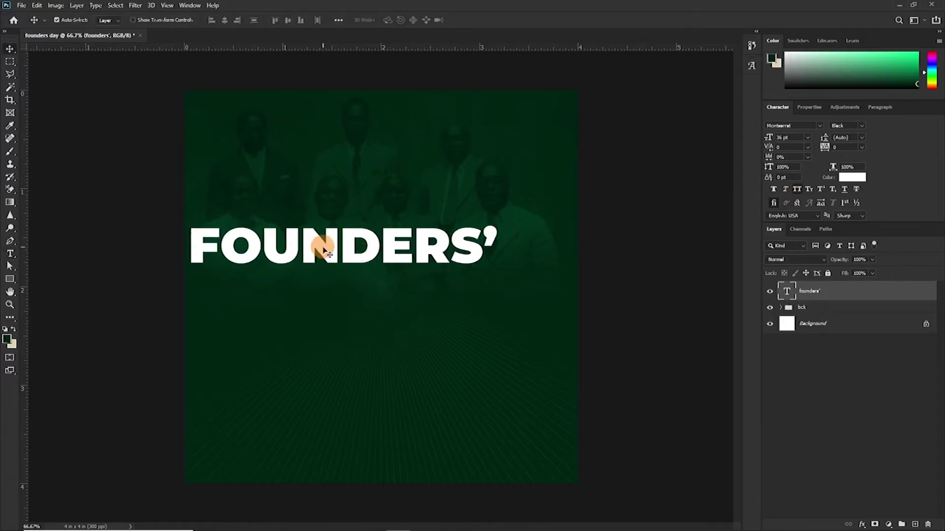
pyautogui.moveTo(324, 249); pyautogui.dragTo(360, 250)
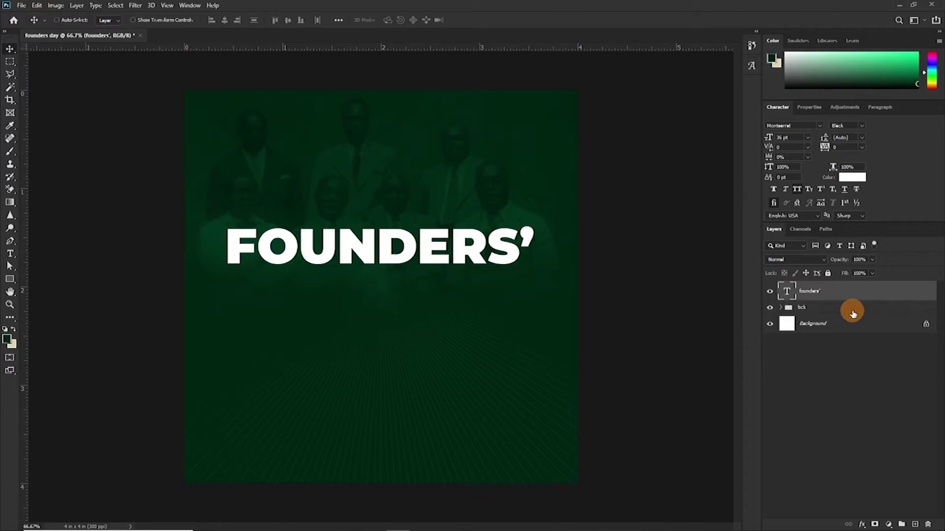
pyautogui.hotkey('ctrl', 'j')
pyautogui.hotkey('ctrl', 'j')
pyautogui.hotkey('ctrl', 'j')
pyautogui.hotkey('ctrl', 'j')
pyautogui.hotkey('ctrl', 'j')
pyautogui.hotkey('ctrl', 'j')
pyautogui.hotkey('ctrl', 'j')
pyautogui.hotkey('ctrl', 'j')
# Shift the FOUNDERS' copies slightly right and trim the bottom copy down to the letter F.
pyautogui.keyDown('shift'); pyautogui.click(831, 452); pyautogui.keyUp('shift')
pyautogui.moveTo(388, 266); pyautogui.dragTo(400, 266)
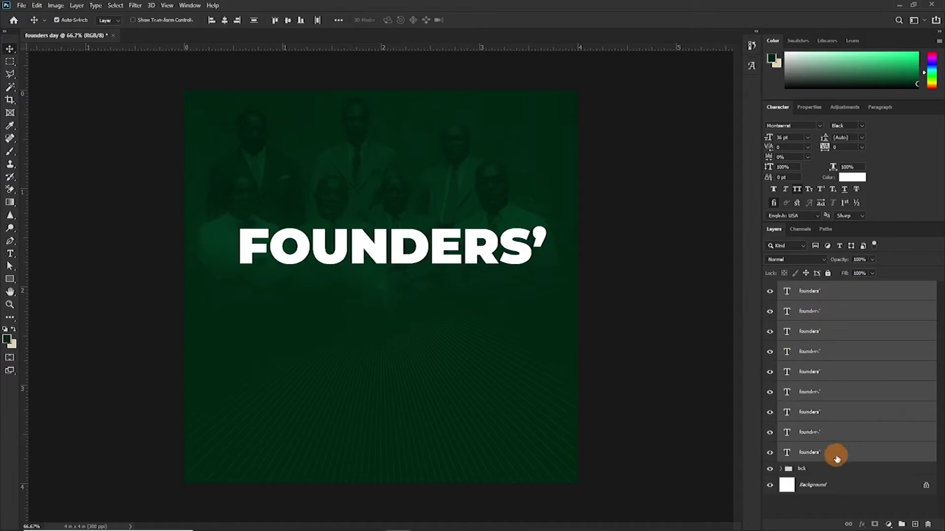
pyautogui.click(828, 460)
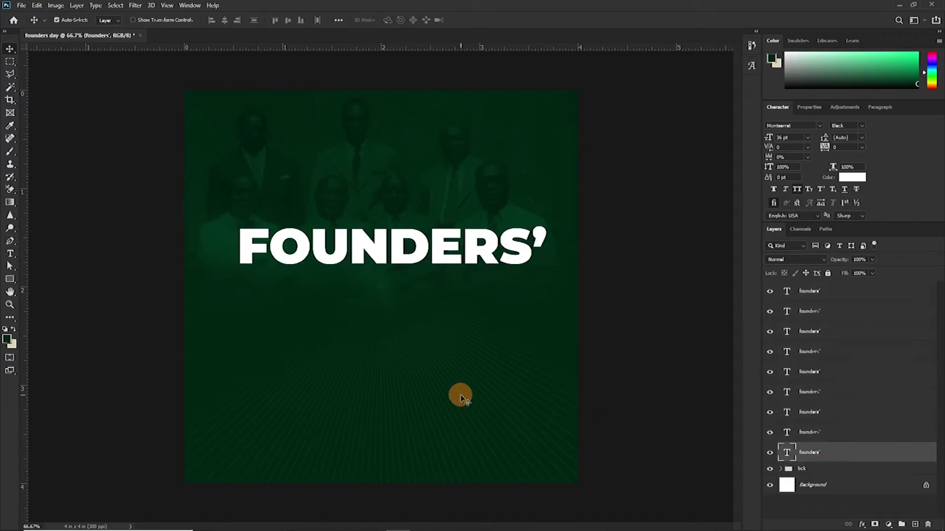
pyautogui.press('t')
pyautogui.moveTo(272, 241); pyautogui.dragTo(550, 246)
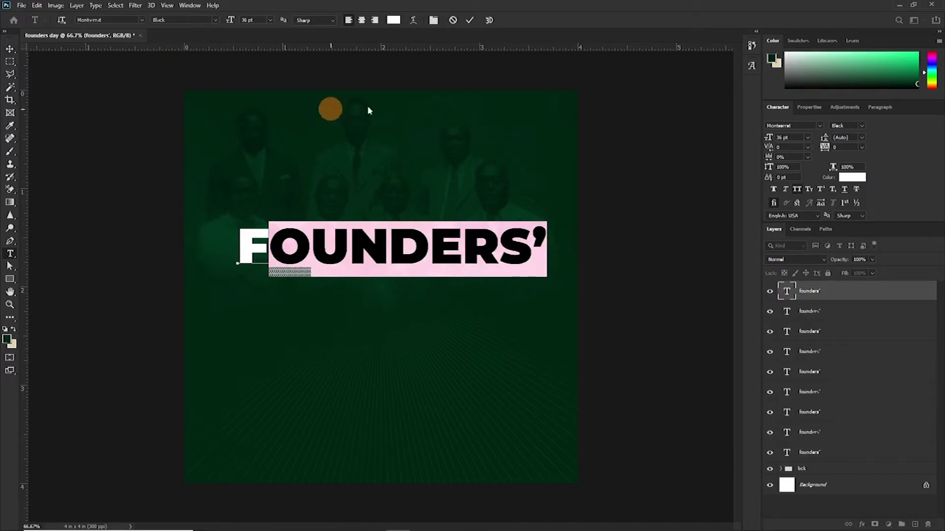
pyautogui.click(453, 21)
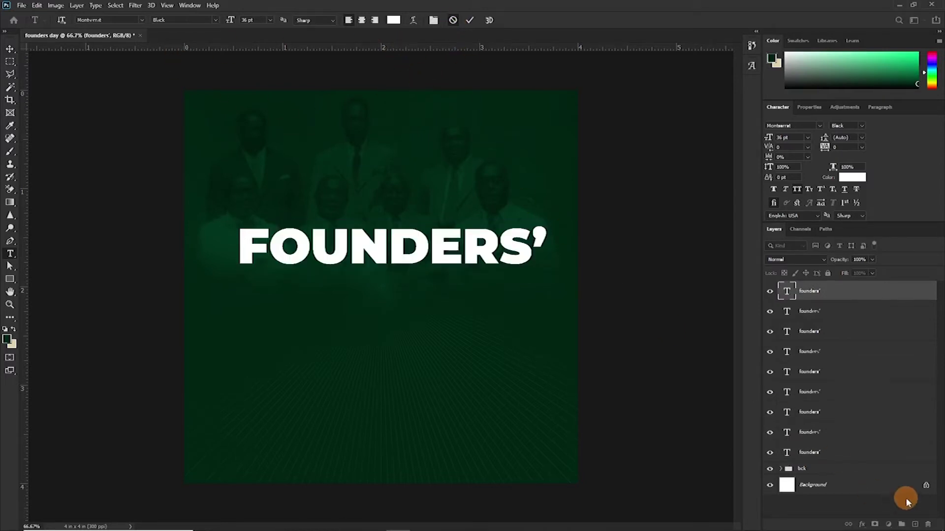
pyautogui.click(826, 453)
pyautogui.moveTo(272, 244); pyautogui.dragTo(550, 246)
pyautogui.press('BackSpace')
# Trim the second copy down to FO and discard an accidental empty text layer.
pyautogui.click(803, 313)
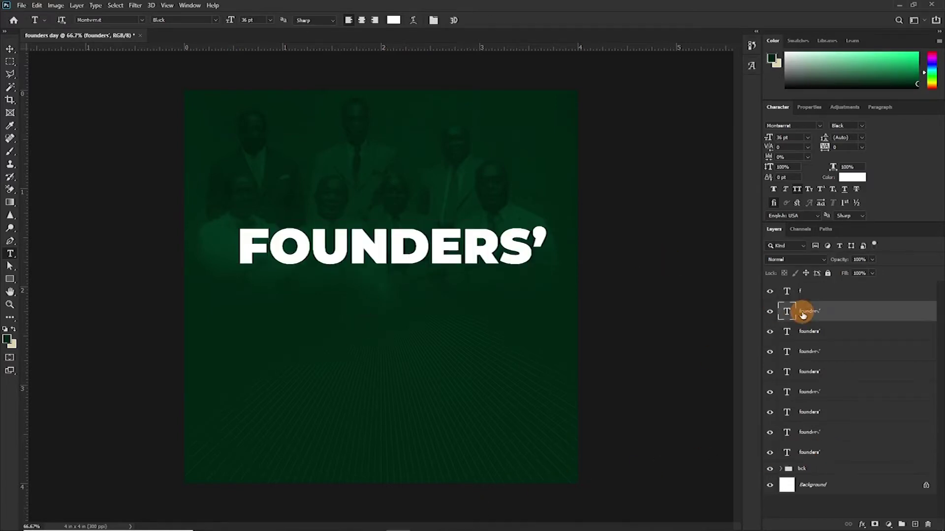
pyautogui.moveTo(288, 246); pyautogui.dragTo(553, 270)
pyautogui.press('BackSpace')
pyautogui.click(523, 196)
pyautogui.click(297, 279)
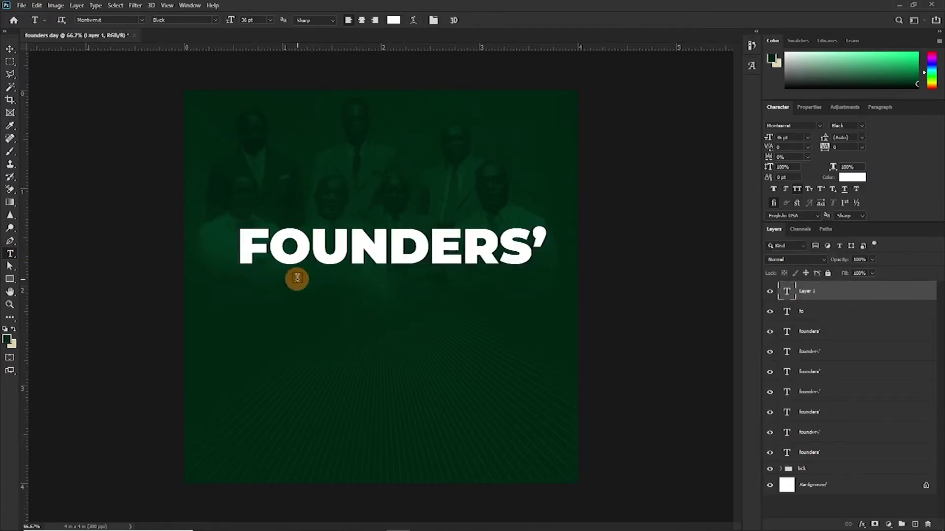
pyautogui.click(789, 307)
# Toggle the letter layers' visibility so only F, O, U and N show.
pyautogui.moveTo(769, 311); pyautogui.dragTo(784, 439)
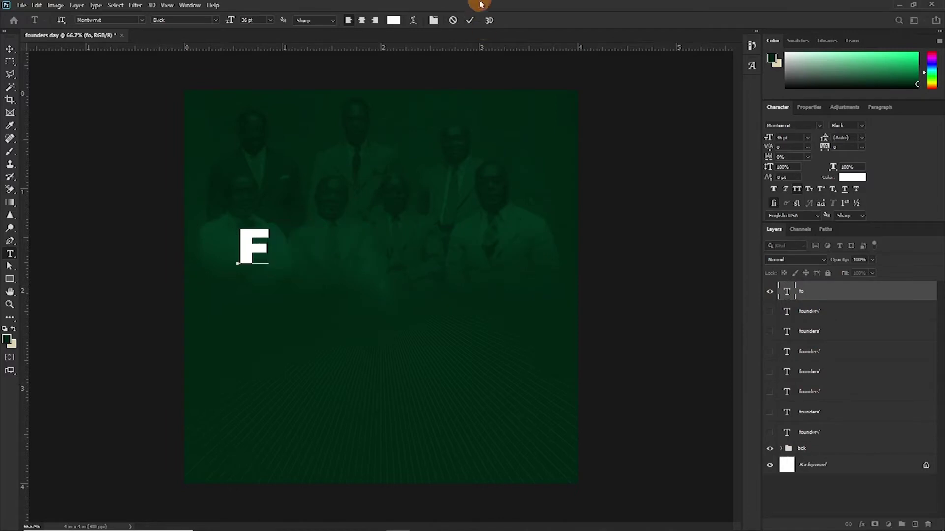
pyautogui.click(769, 310)
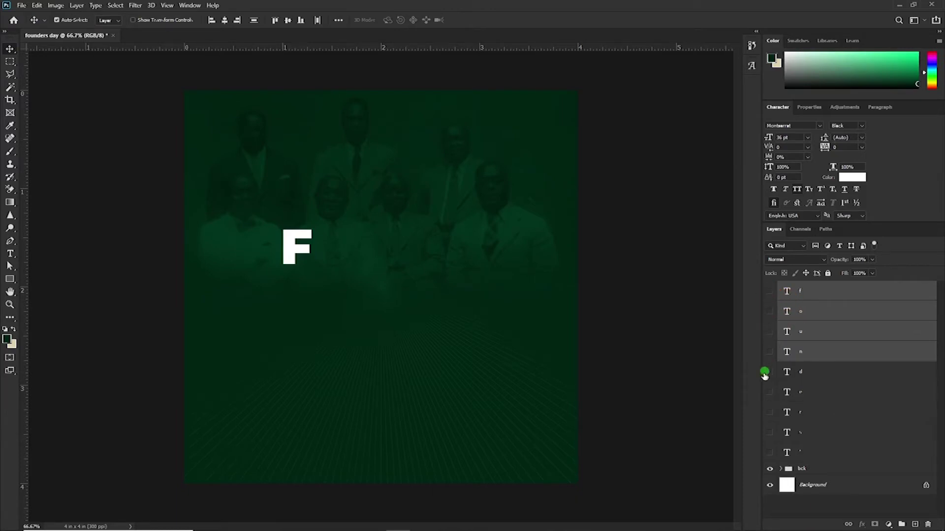
pyautogui.click(771, 292)
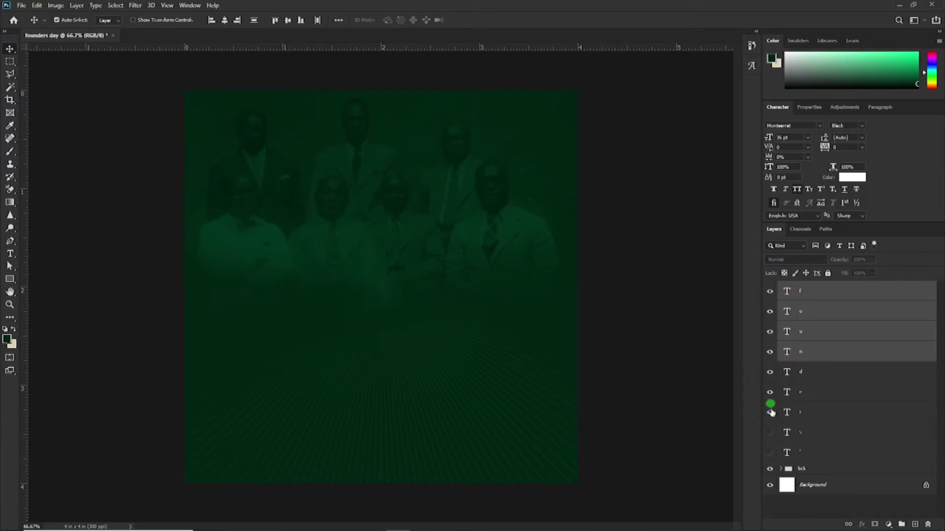
pyautogui.click(770, 432)
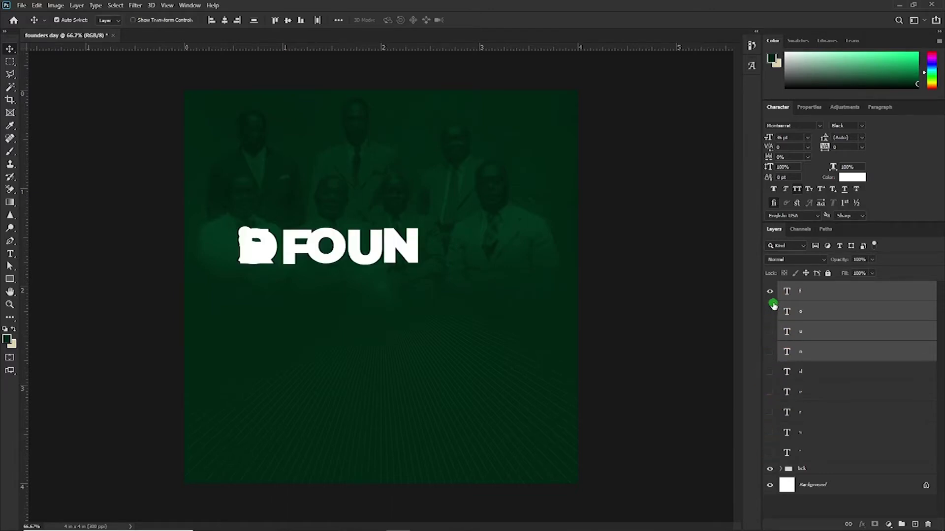
pyautogui.moveTo(773, 305); pyautogui.dragTo(756, 431)
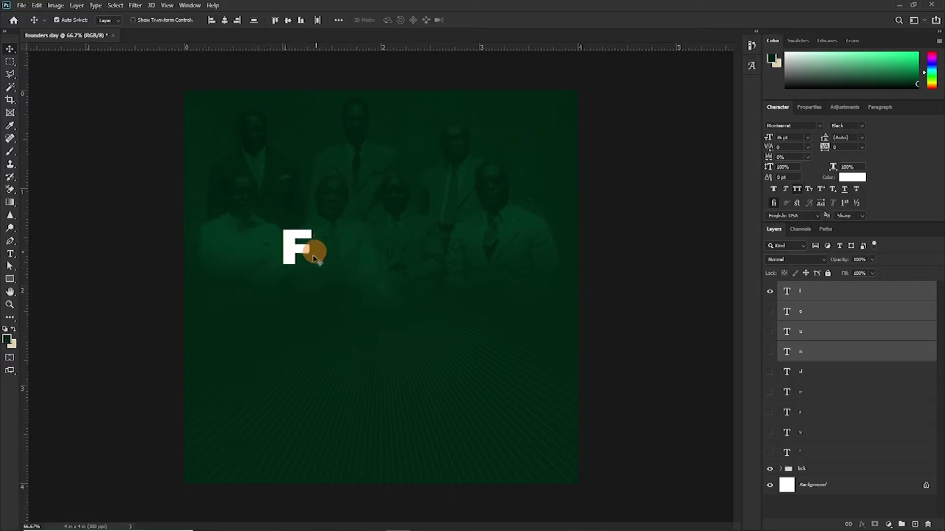
pyautogui.moveTo(765, 322); pyautogui.dragTo(769, 352)
pyautogui.click(348, 205)
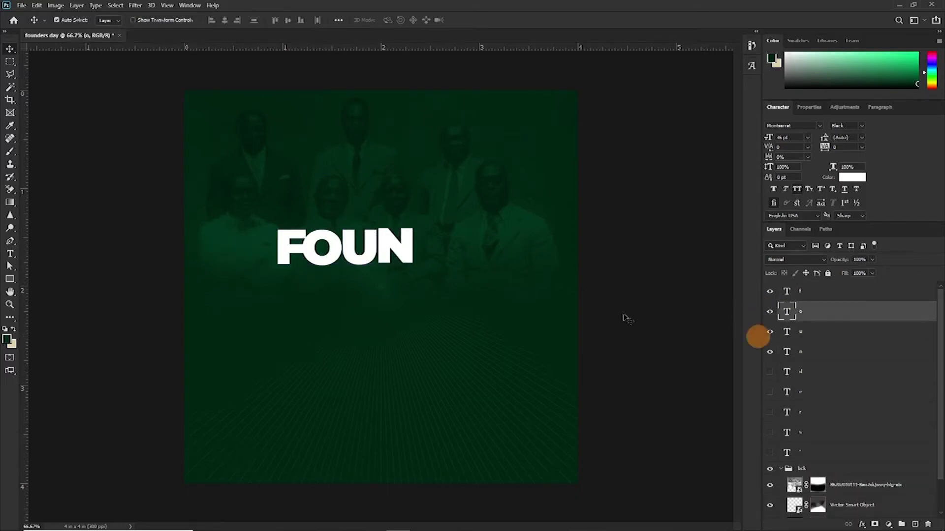
pyautogui.click(828, 296)
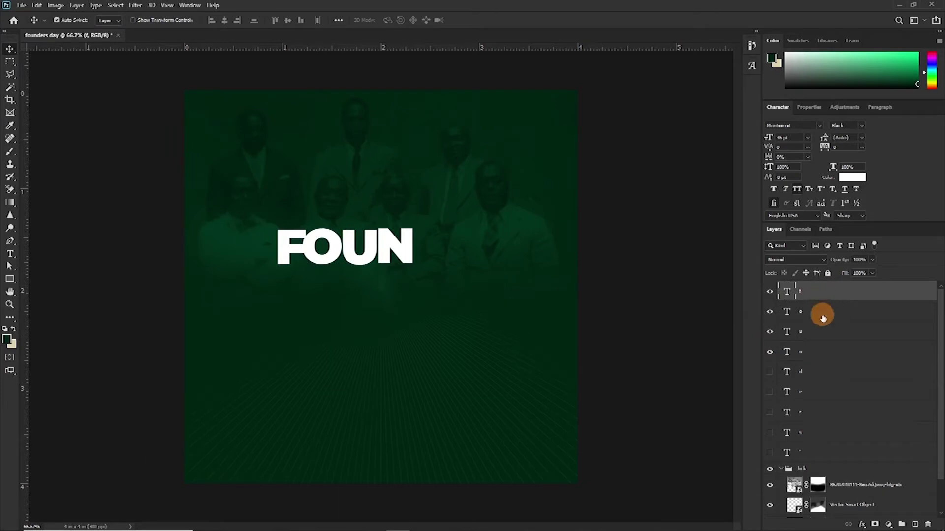
# Give the O a Neutral Density gradient overlay at reduced opacity plus a drop shadow.
pyautogui.doubleClick(820, 312)
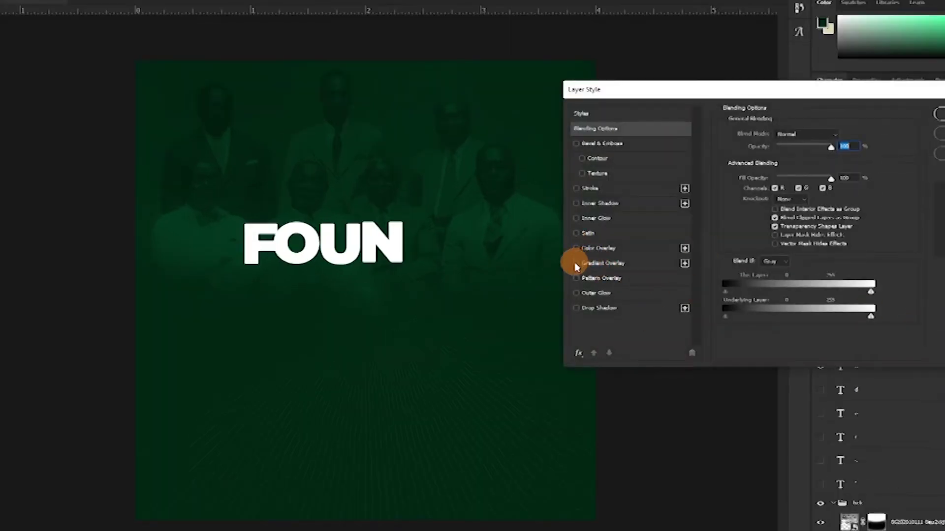
pyautogui.click(575, 263)
pyautogui.click(793, 147)
pyautogui.click(800, 143)
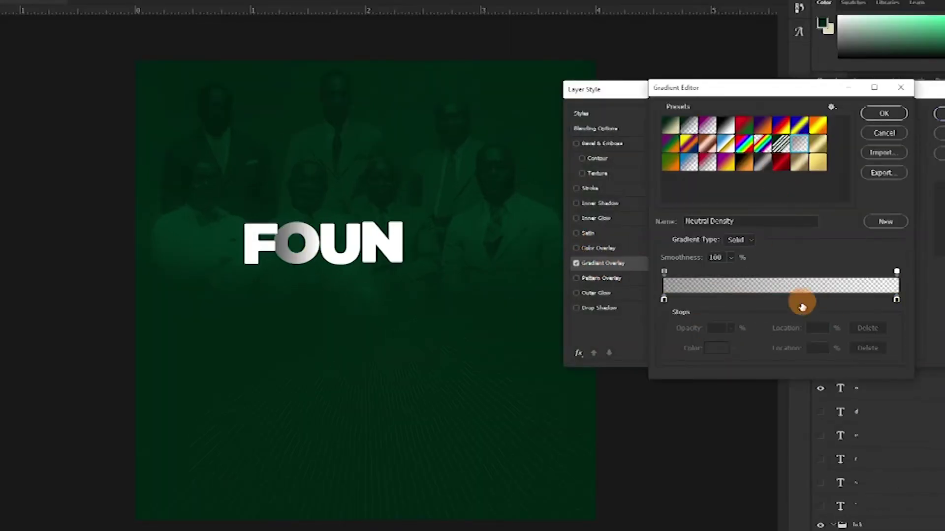
pyautogui.click(664, 299)
pyautogui.click(884, 113)
pyautogui.moveTo(784, 144); pyautogui.dragTo(787, 147)
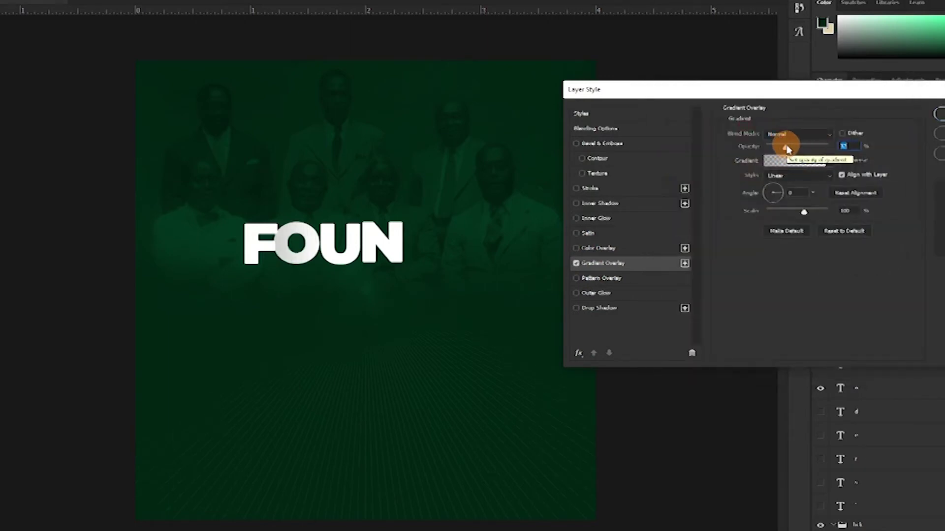
pyautogui.click(576, 308)
pyautogui.click(603, 308)
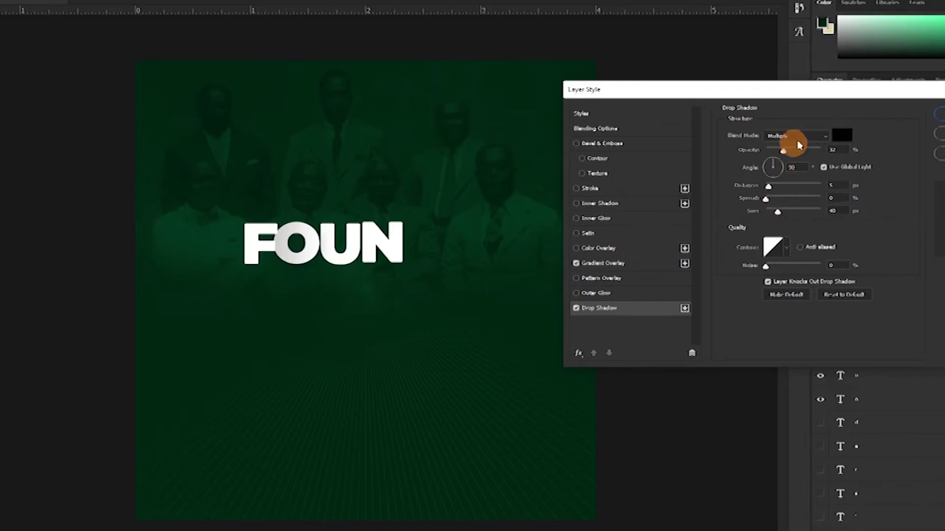
pyautogui.click(938, 114)
# Copy the O's layer style and hide the O letter.
pyautogui.rightClick(898, 441)
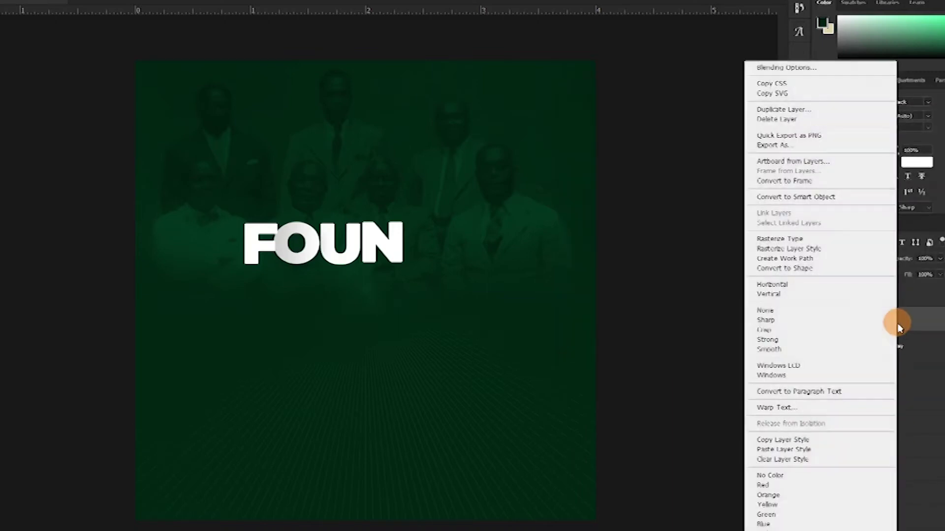
pyautogui.click(791, 440)
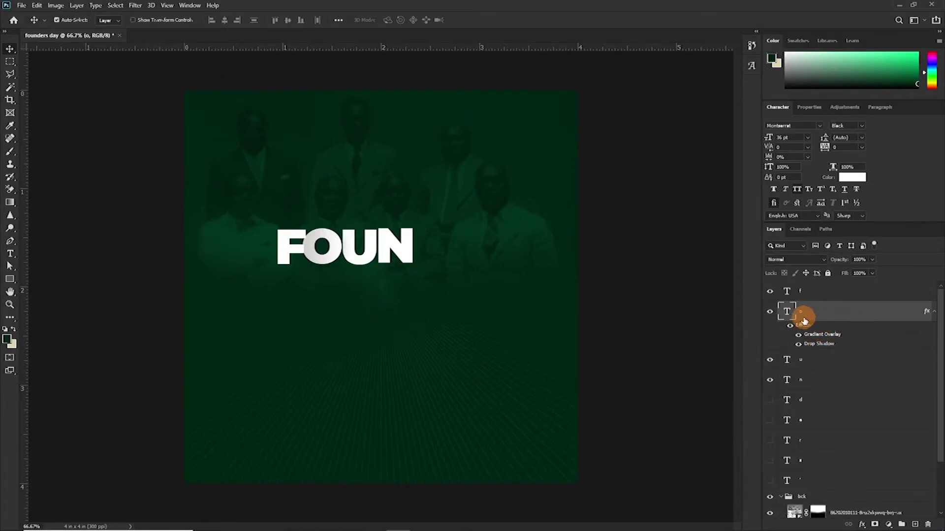
pyautogui.click(770, 312)
pyautogui.click(819, 294)
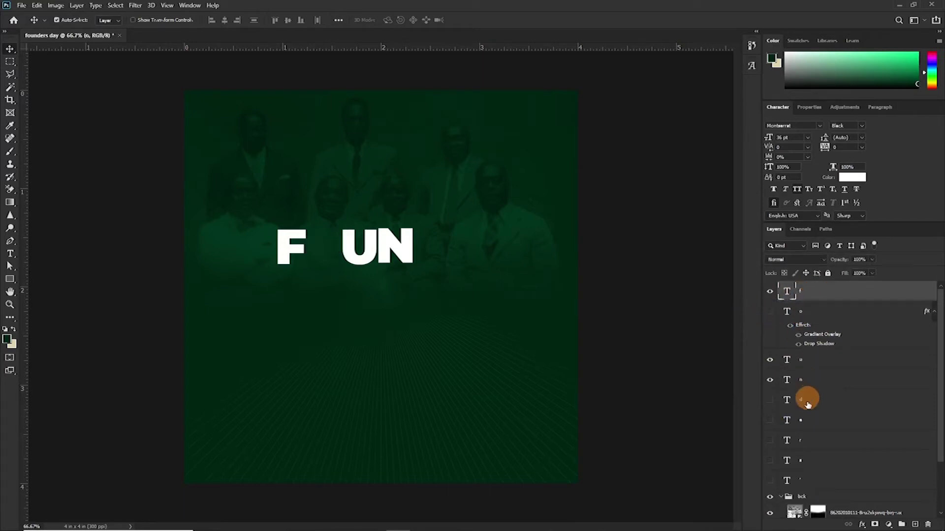
# Paste the O's gradient-and-shadow style onto the F, U and N letter layers.
pyautogui.keyDown('shift'); pyautogui.click(800, 473); pyautogui.keyUp('shift')
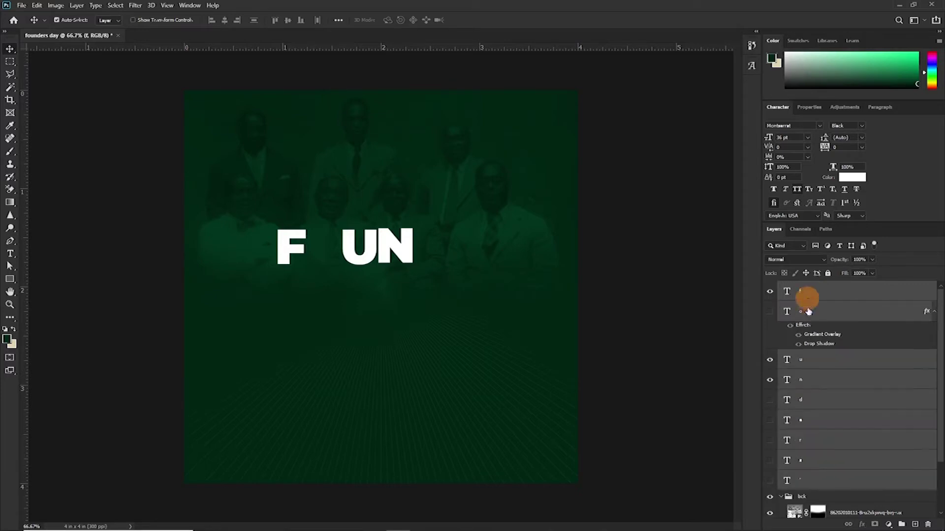
pyautogui.keyDown('ctrl'); pyautogui.click(817, 308); pyautogui.keyUp('ctrl')
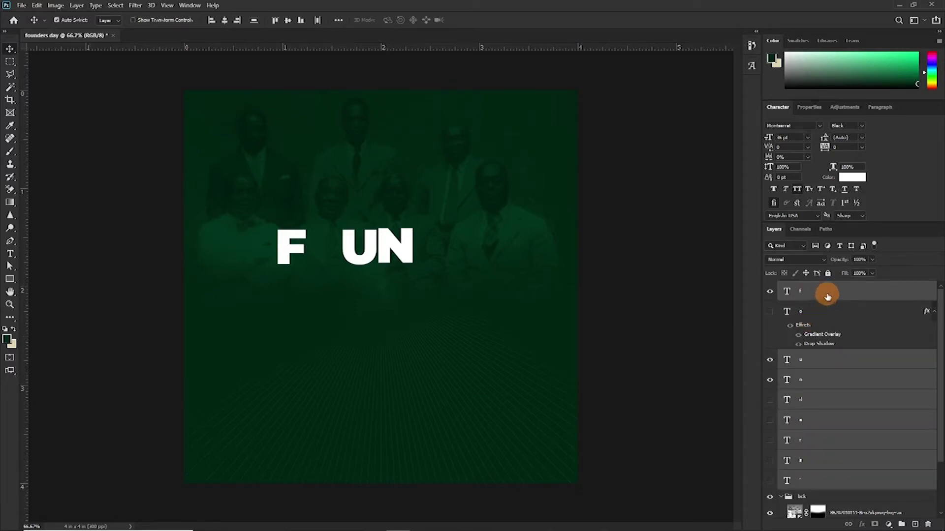
pyautogui.rightClick(826, 294)
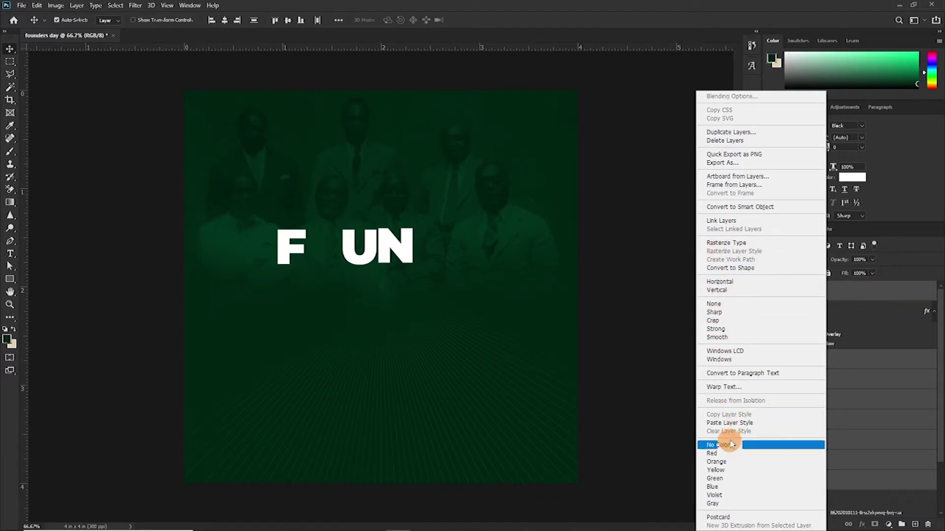
pyautogui.click(733, 424)
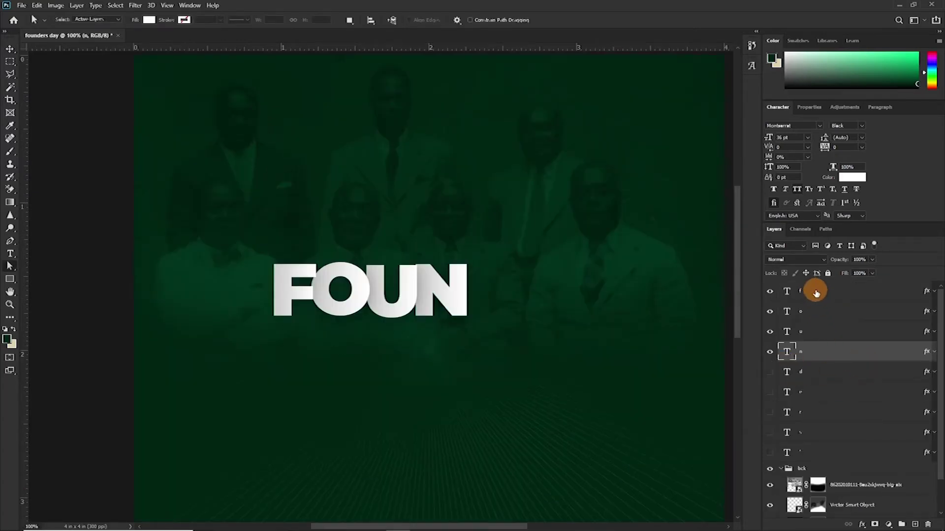
pyautogui.keyDown('shift'); pyautogui.click(815, 293); pyautogui.keyUp('shift')
# Convert F, O, U and N to shapes and stretch the N's right stem up to the canvas top.
pyautogui.rightClick(835, 294)
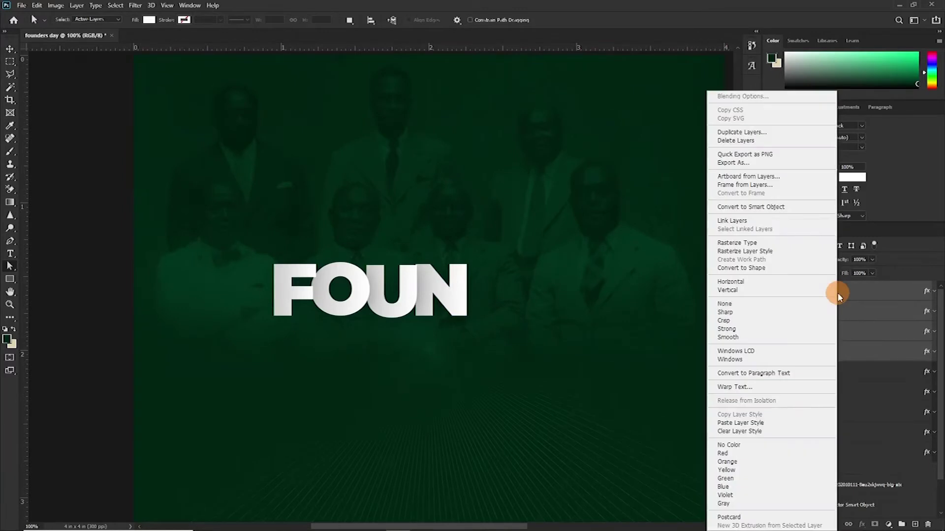
pyautogui.click(748, 268)
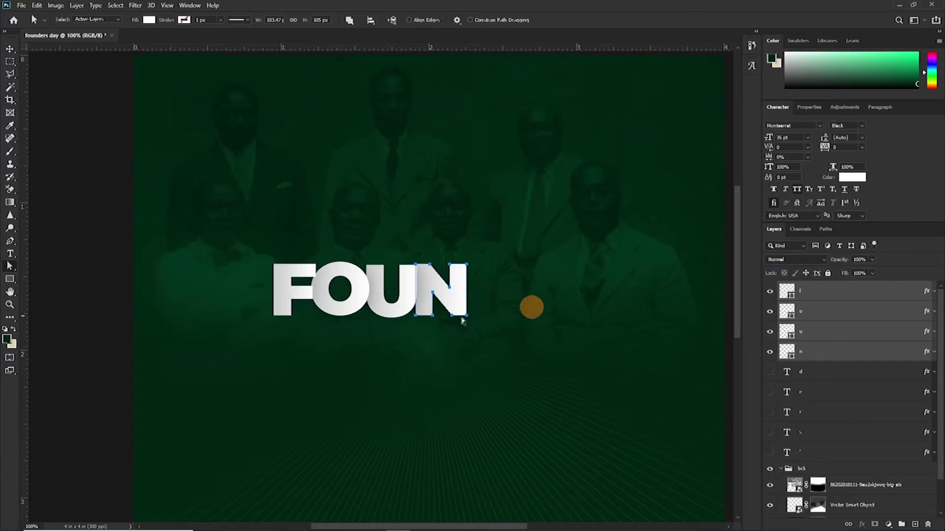
pyautogui.click(10, 266)
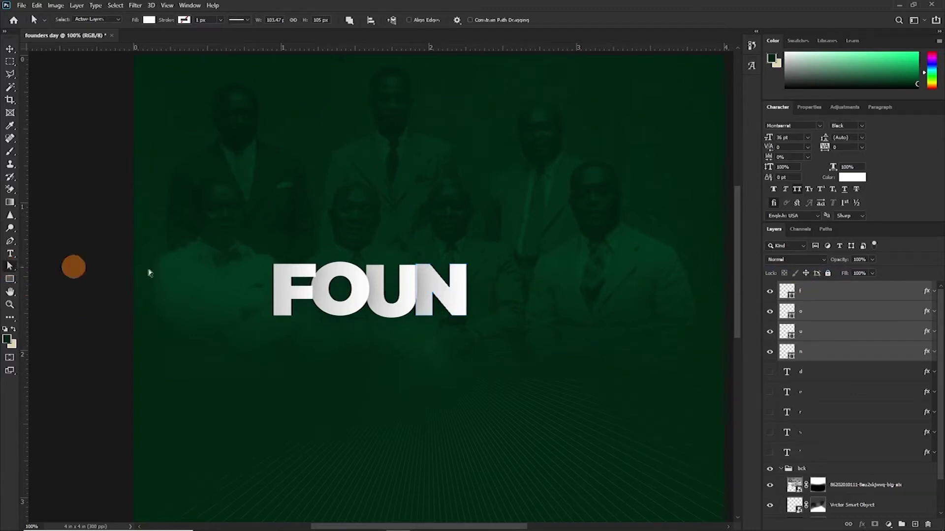
pyautogui.click(514, 282)
pyautogui.moveTo(440, 250); pyautogui.dragTo(458, 271)
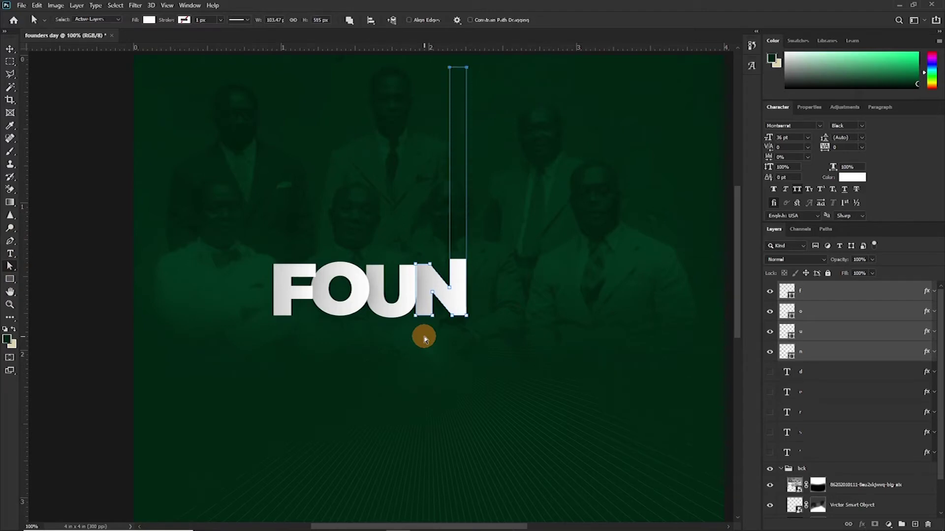
pyautogui.press('v')
pyautogui.hotkey('alt', '[')
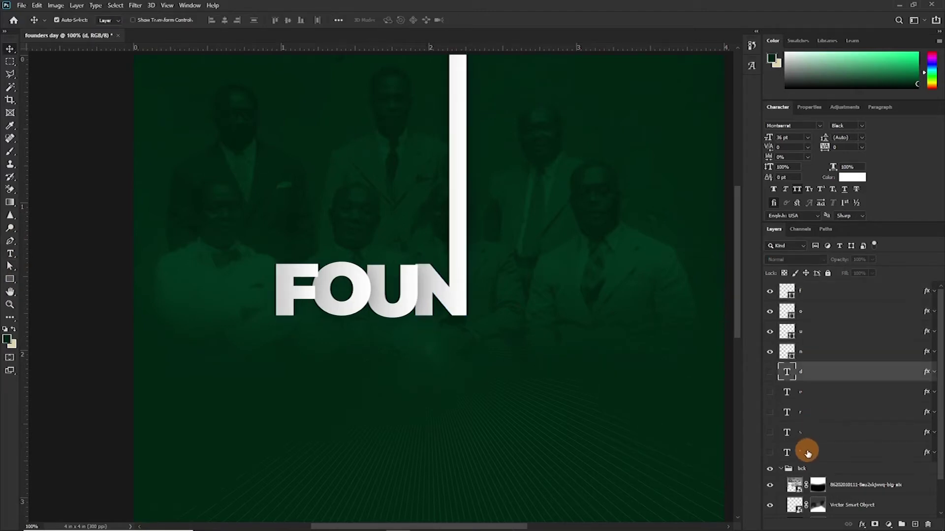
# Paste the copied style onto letters D through apostrophe and place the D below FOUN.
pyautogui.keyDown('shift'); pyautogui.click(811, 451); pyautogui.keyUp('shift')
pyautogui.rightClick(832, 383)
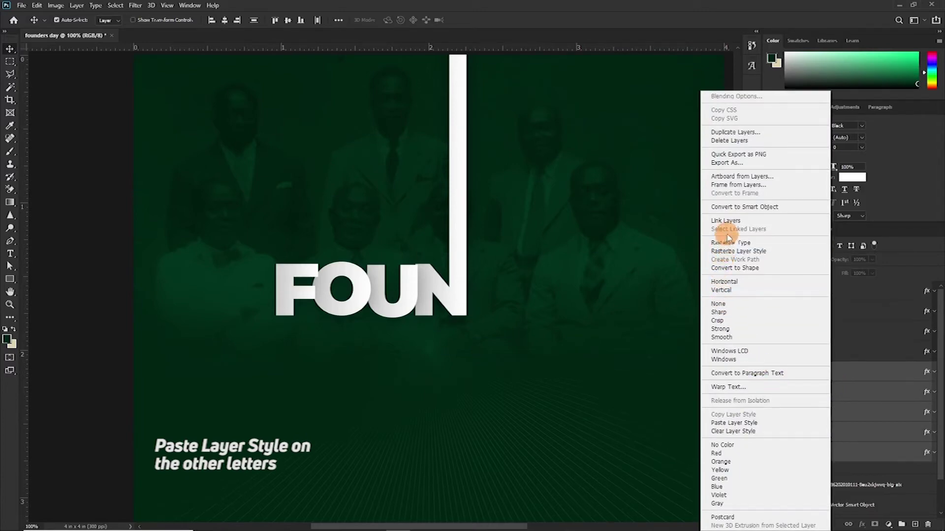
pyautogui.click(733, 423)
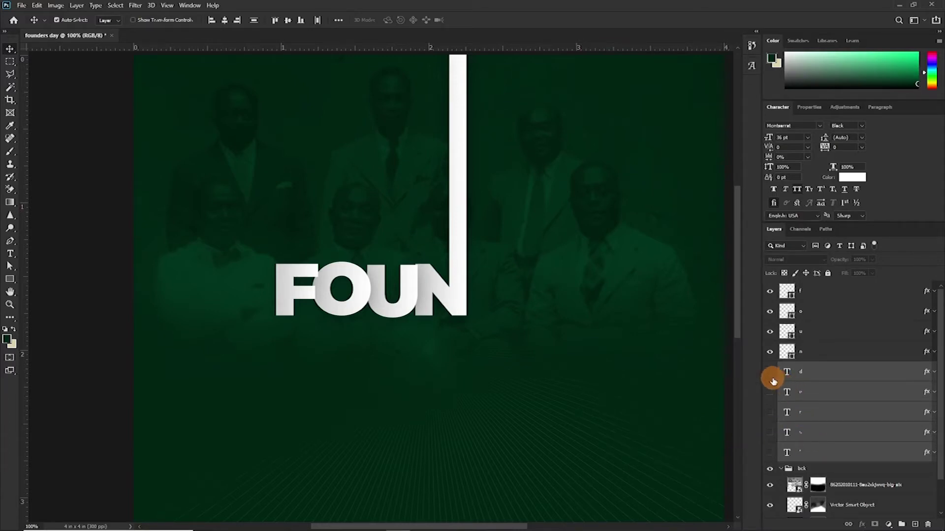
pyautogui.click(769, 372)
pyautogui.click(249, 289)
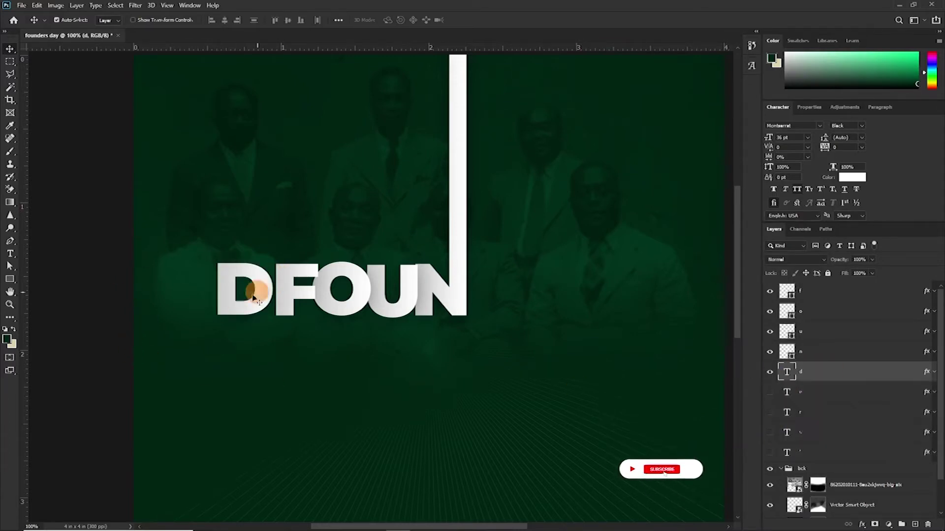
pyautogui.moveTo(238, 305); pyautogui.dragTo(299, 363)
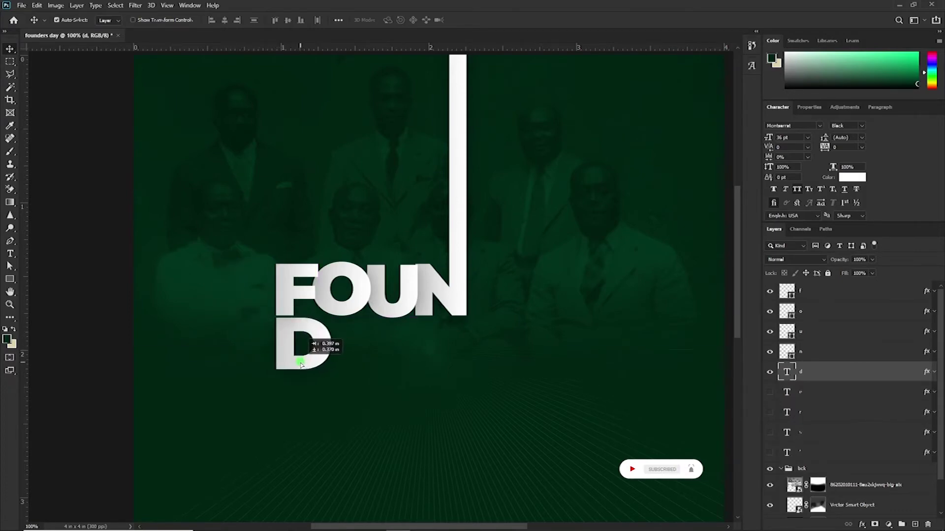
# Show E, R, S and the apostrophe, line them up after D, and resize the apostrophe.
pyautogui.click(770, 392)
pyautogui.moveTo(240, 293); pyautogui.dragTo(410, 345)
pyautogui.click(770, 412)
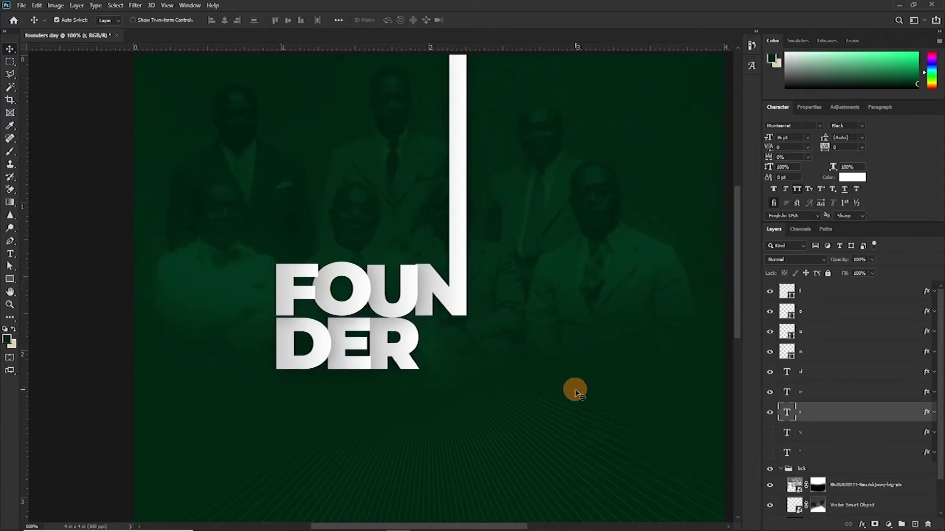
pyautogui.click(769, 433)
pyautogui.moveTo(239, 293); pyautogui.dragTo(452, 347)
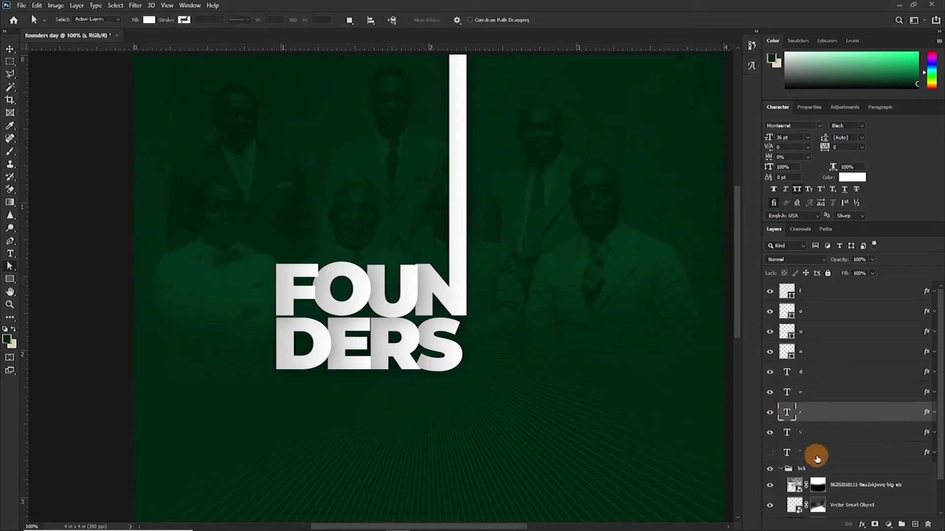
pyautogui.click(770, 452)
pyautogui.moveTo(224, 276); pyautogui.dragTo(474, 326)
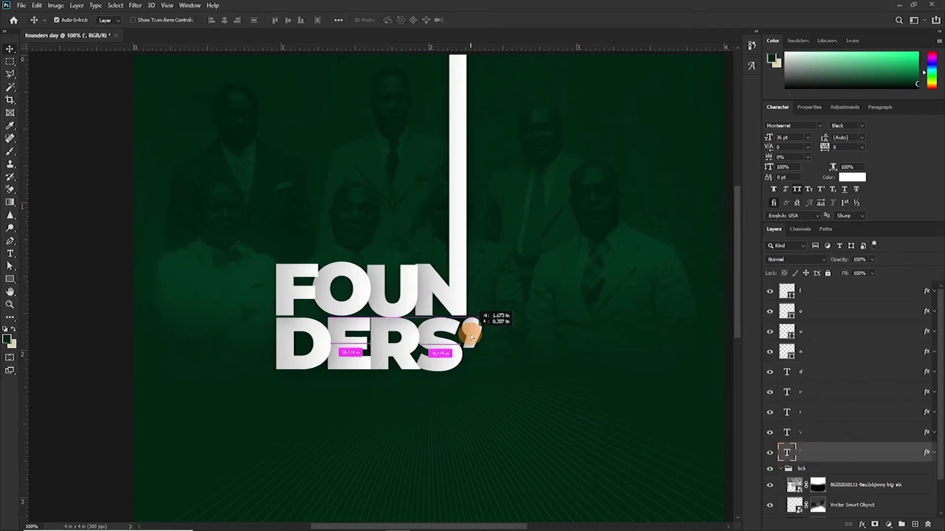
pyautogui.hotkey('ctrl', 't')
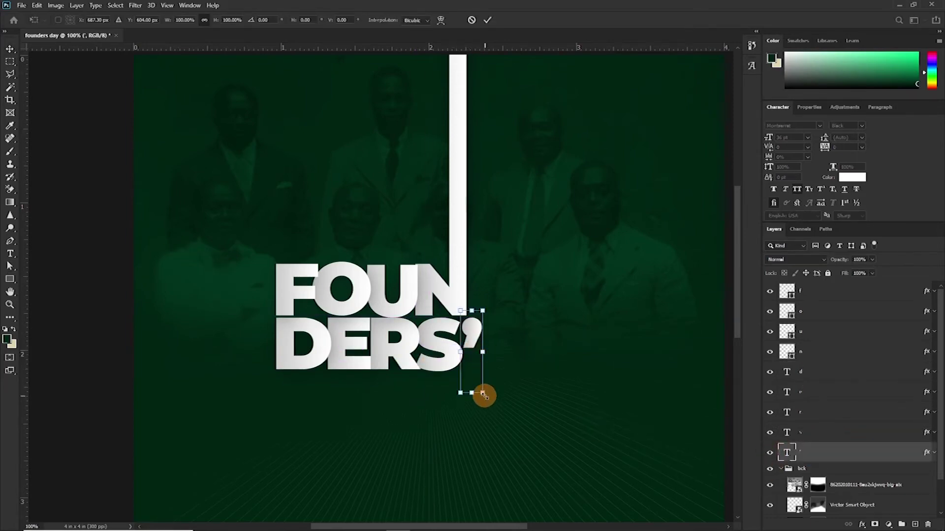
pyautogui.press('Return')
pyautogui.keyDown('shift'); pyautogui.click(815, 373); pyautogui.keyUp('shift')
# Convert the selected letters to shapes and shrink the apostrophe to about 86.6%.
pyautogui.rightClick(814, 373)
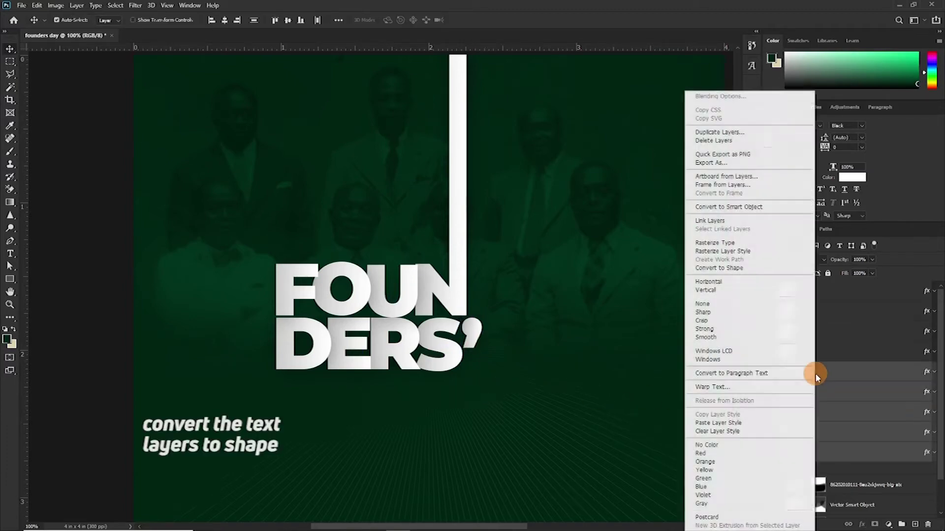
pyautogui.click(719, 268)
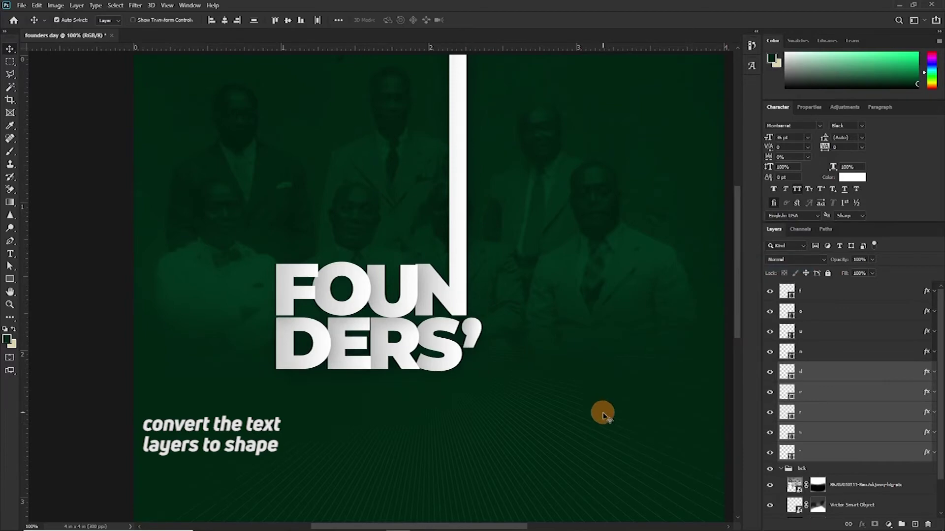
pyautogui.click(573, 350)
pyautogui.click(473, 344)
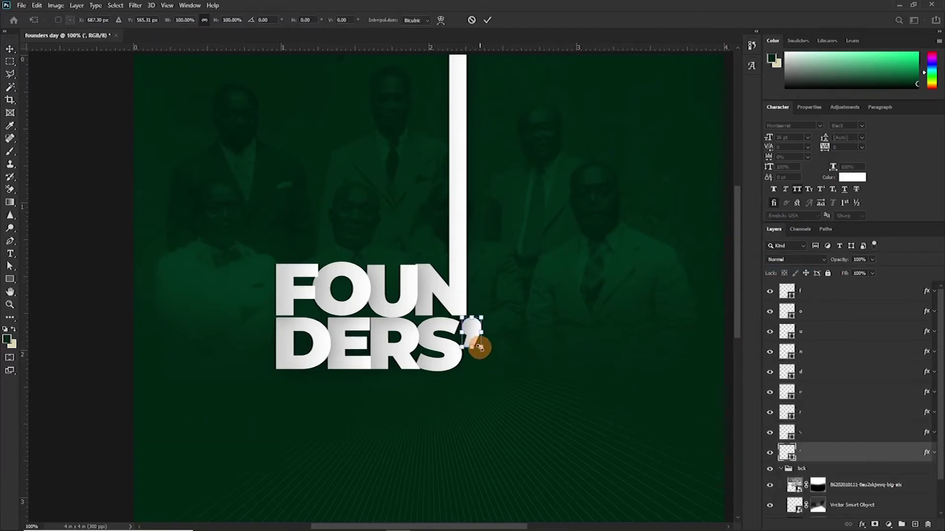
pyautogui.hotkey('ctrl', 't')
pyautogui.moveTo(482, 353); pyautogui.dragTo(476, 339)
pyautogui.click(479, 343)
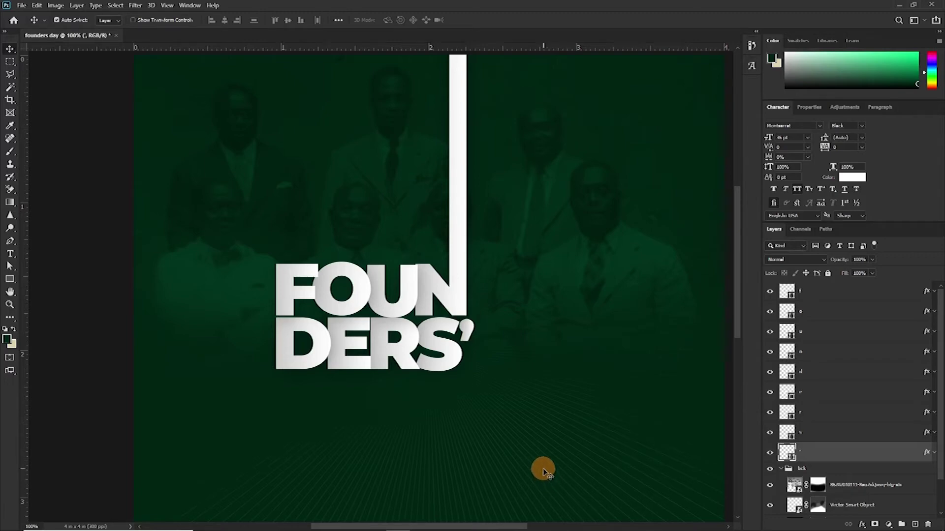
# Drag the R's leg anchor points into a long diagonal stripe reaching the flyer's bottom edge.
pyautogui.click(407, 370)
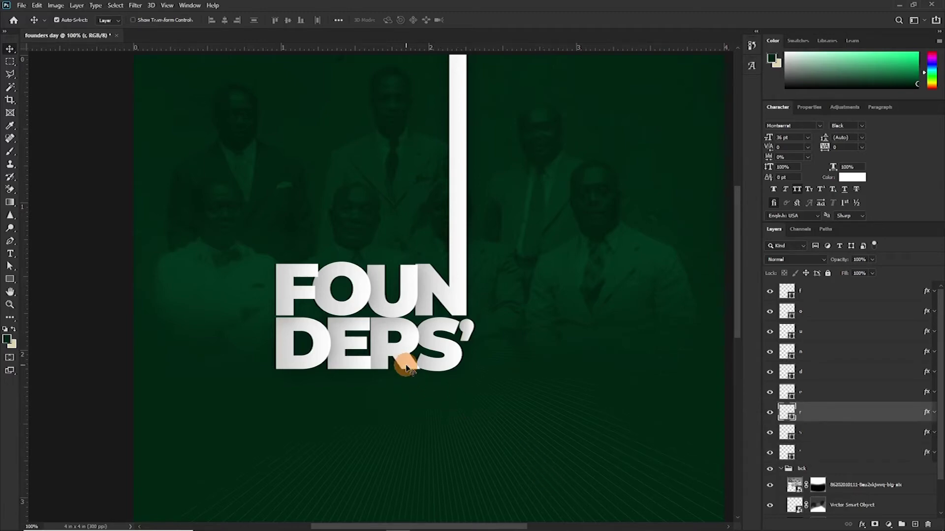
pyautogui.press('a')
pyautogui.click(406, 369)
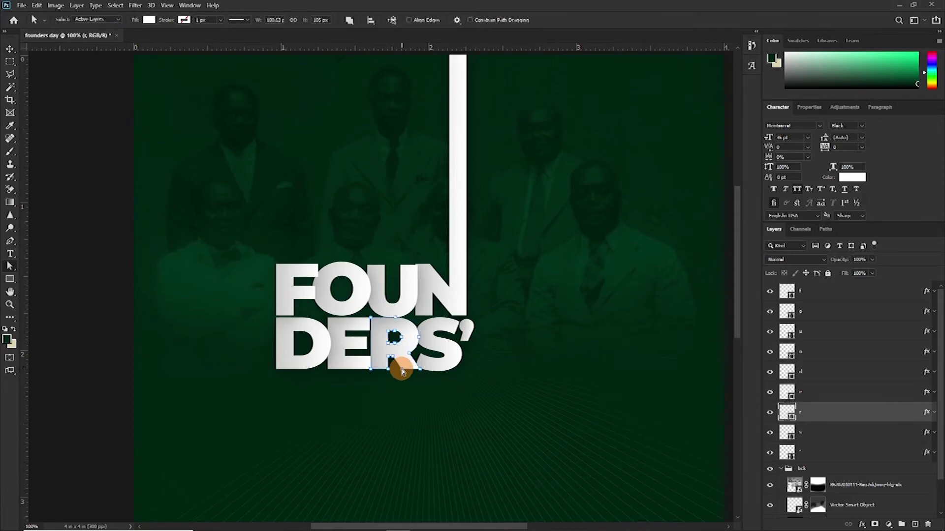
pyautogui.moveTo(402, 371)
pyautogui.mouseDown()
pyautogui.moveTo(419, 373)
pyautogui.moveTo(558, 512)
pyautogui.moveTo(588, 500)
pyautogui.moveTo(599, 507)
pyautogui.mouseUp()
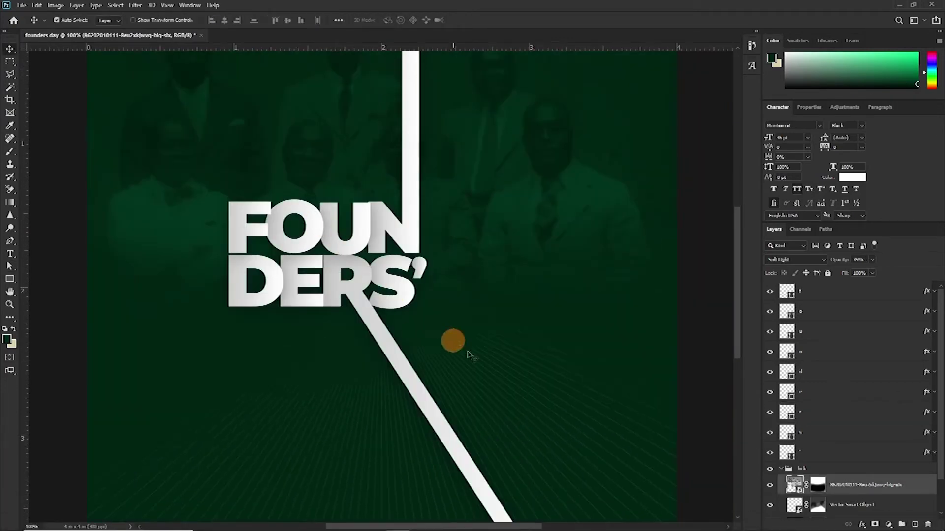
pyautogui.click(780, 469)
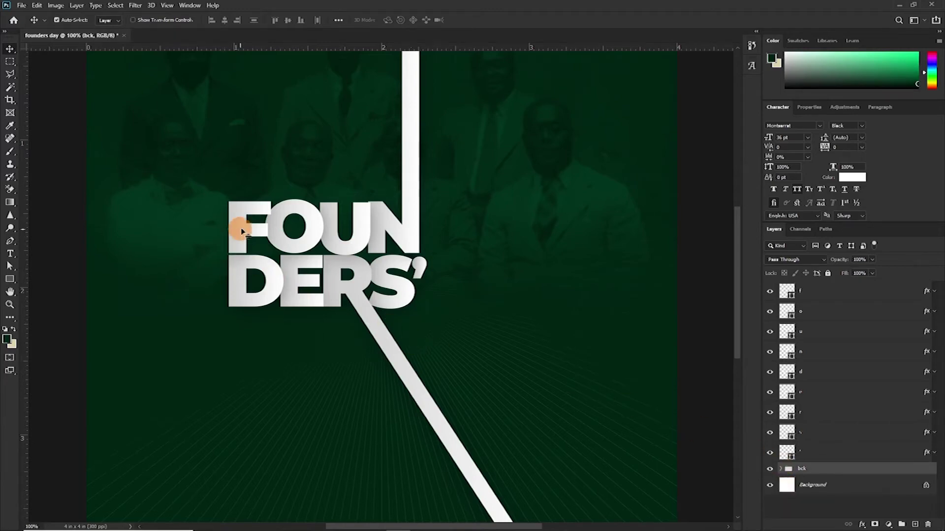
# After checking the F's effects, nudge the R and its diagonal stripe one step left.
pyautogui.click(262, 231)
pyautogui.click(931, 291)
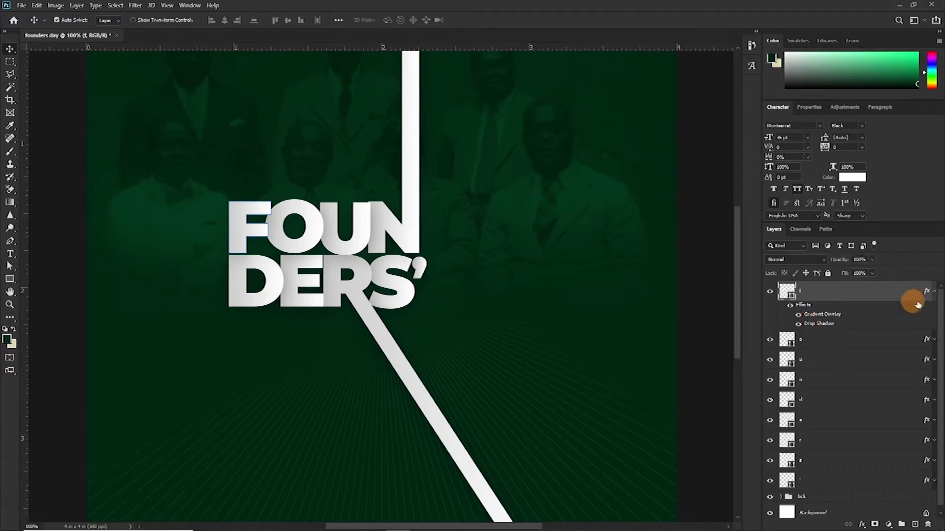
pyautogui.click(936, 296)
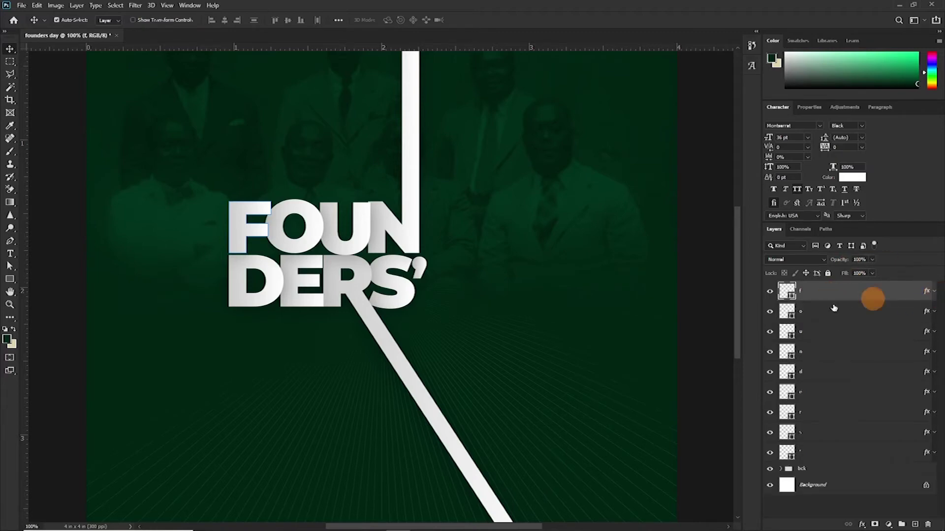
pyautogui.click(486, 287)
pyautogui.click(417, 273)
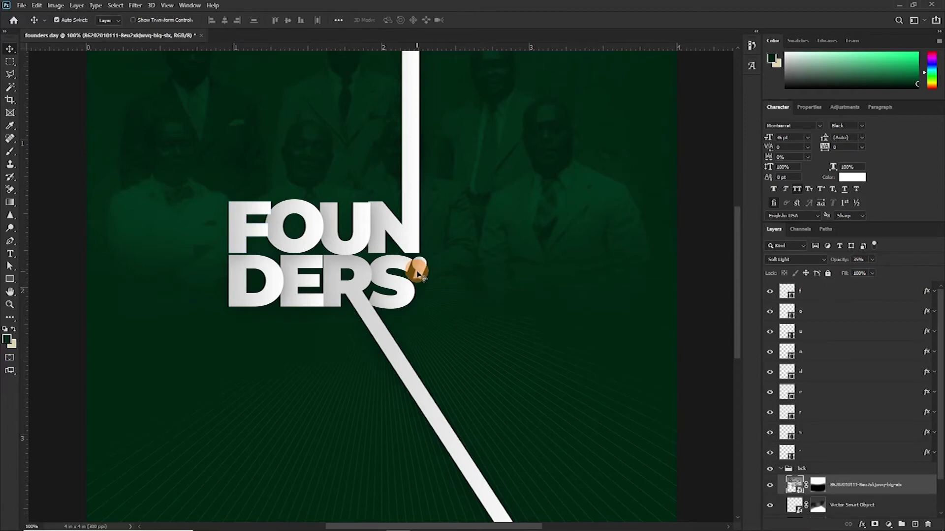
pyautogui.click(344, 289)
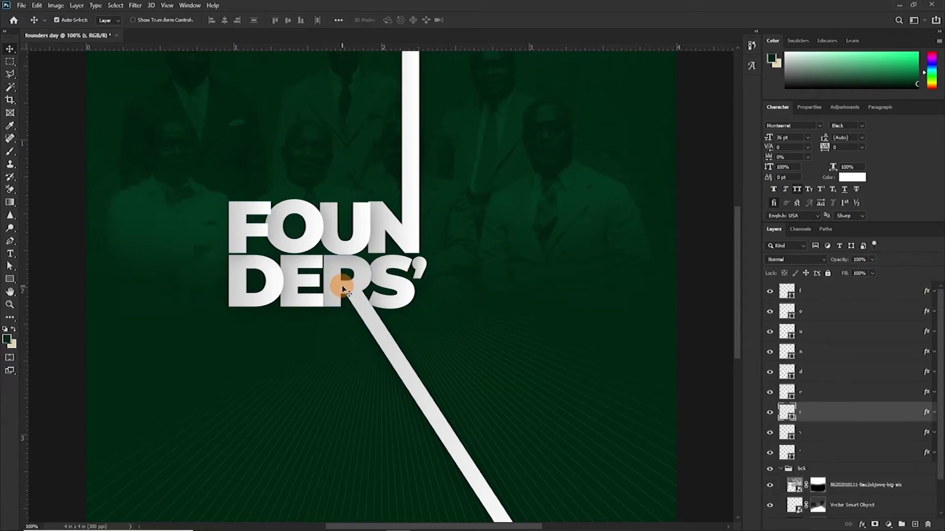
pyautogui.press('Left')
pyautogui.press('Left')
pyautogui.press('Left')
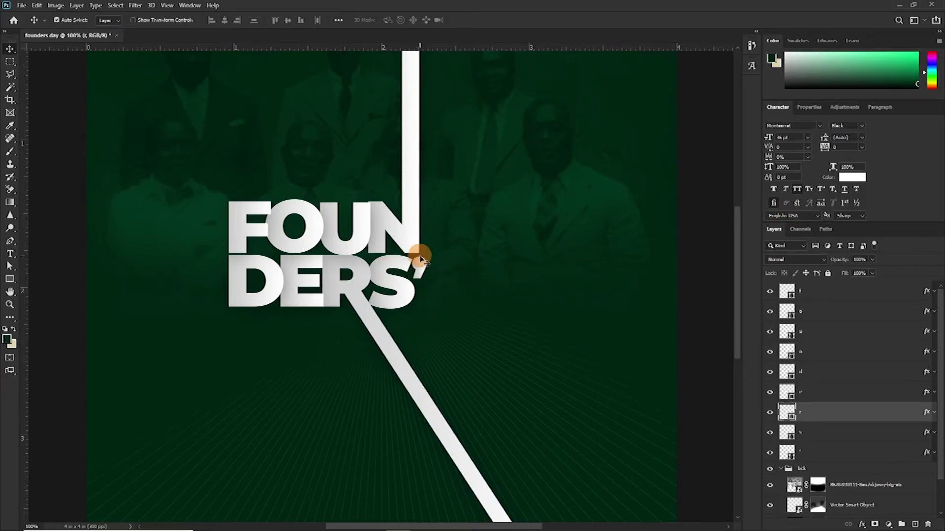
pyautogui.click(364, 236)
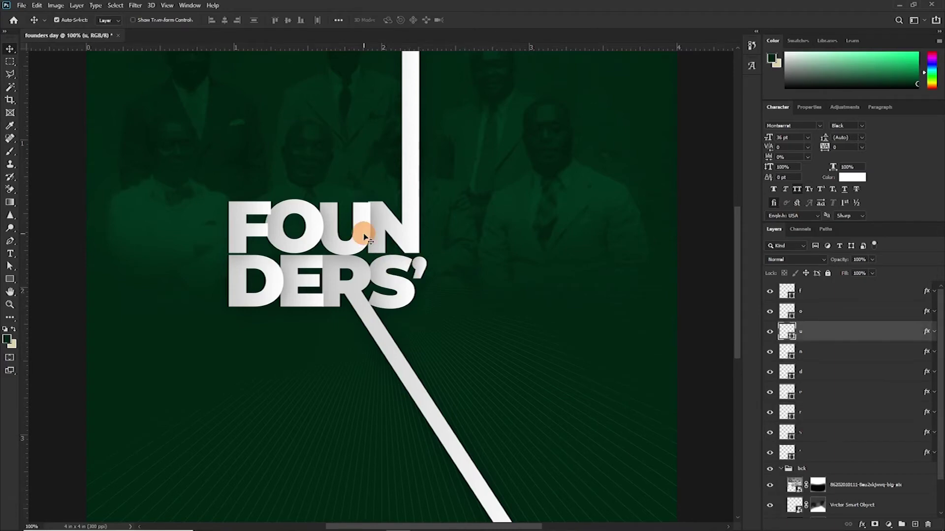
pyautogui.click(396, 223)
# Group the letter layers F through apostrophe as founders' and collapse the bck group.
pyautogui.press('t')
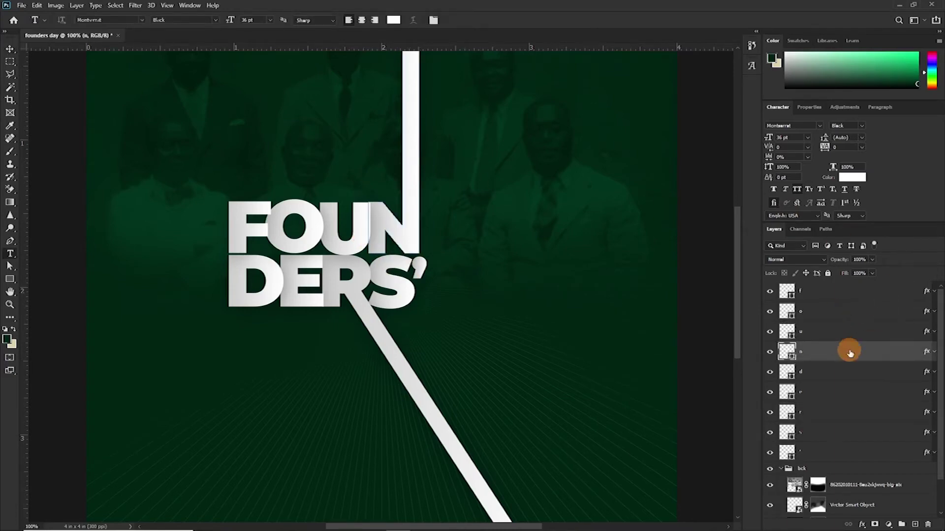
pyautogui.click(827, 296)
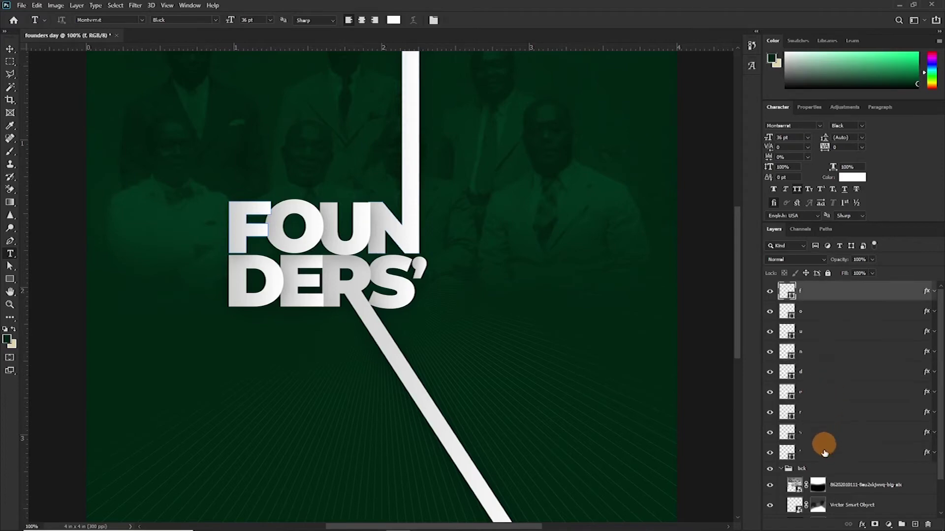
pyautogui.keyDown('shift'); pyautogui.click(824, 454); pyautogui.keyUp('shift')
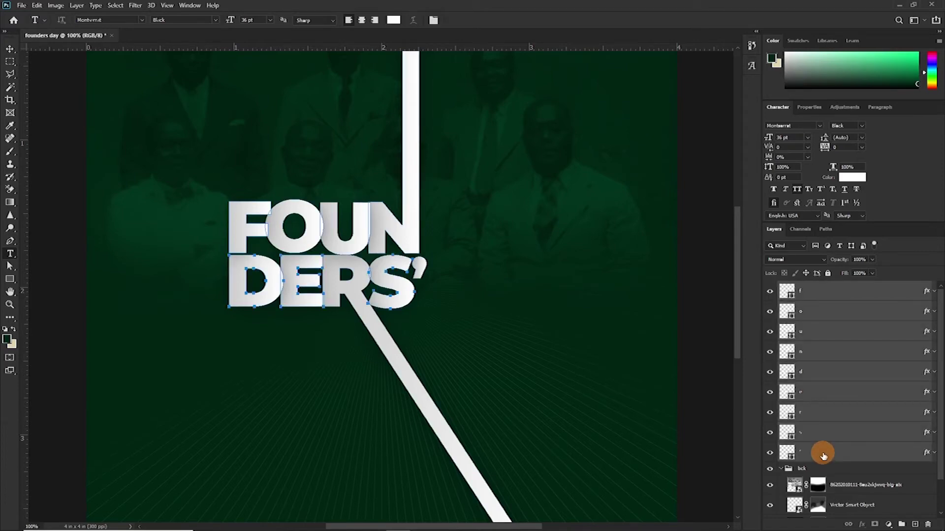
pyautogui.hotkey('ctrl', 'g')
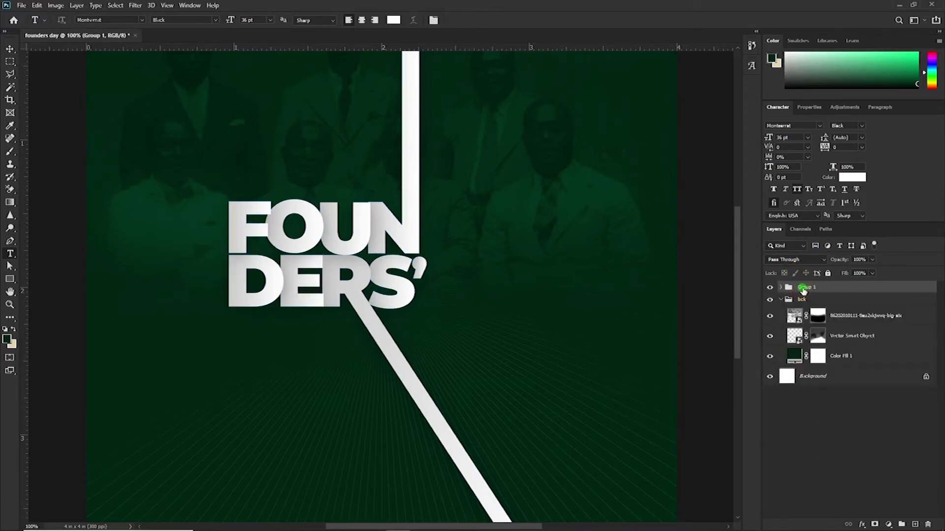
pyautogui.doubleClick(803, 289)
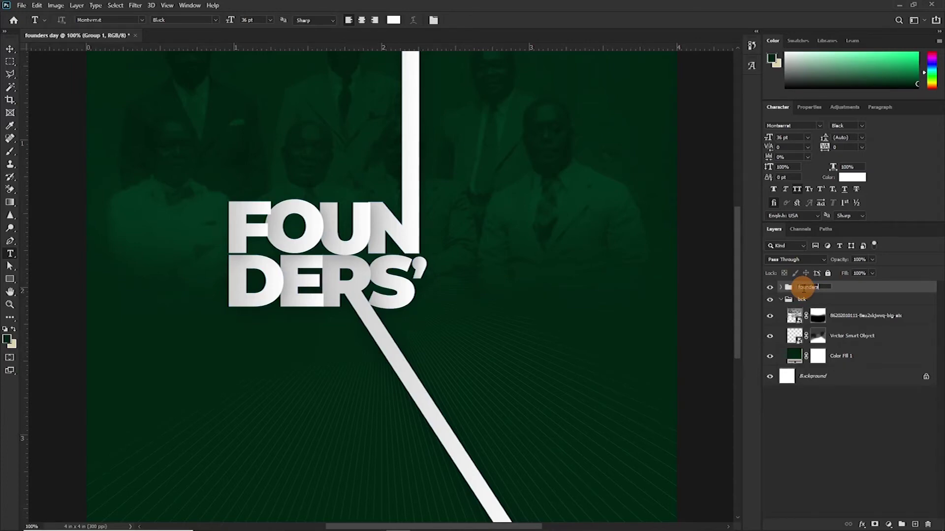
pyautogui.press('Return')
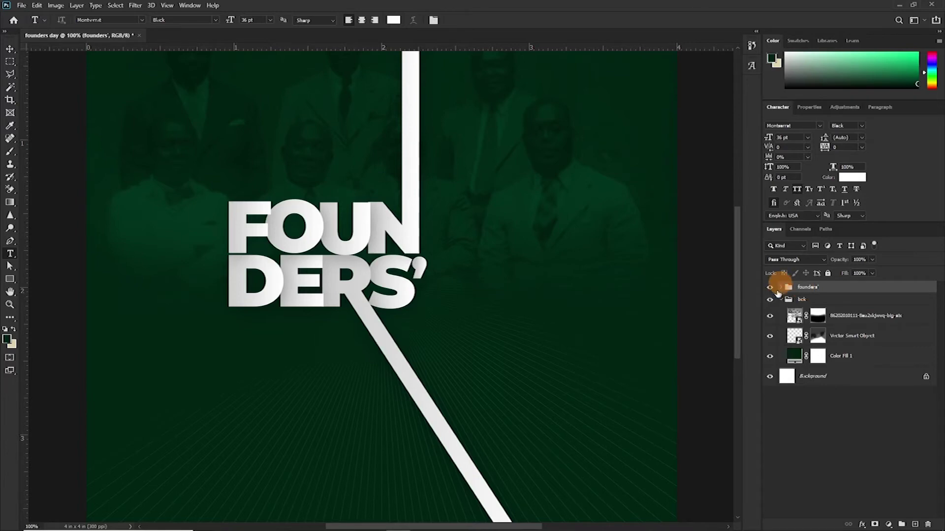
pyautogui.click(781, 299)
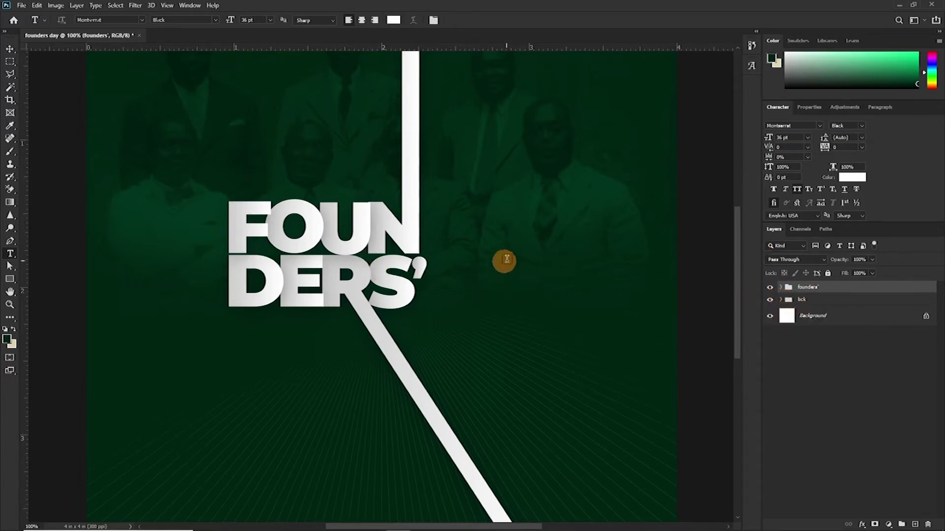
# Add a new white text layer reading DAY.
pyautogui.click(481, 225)
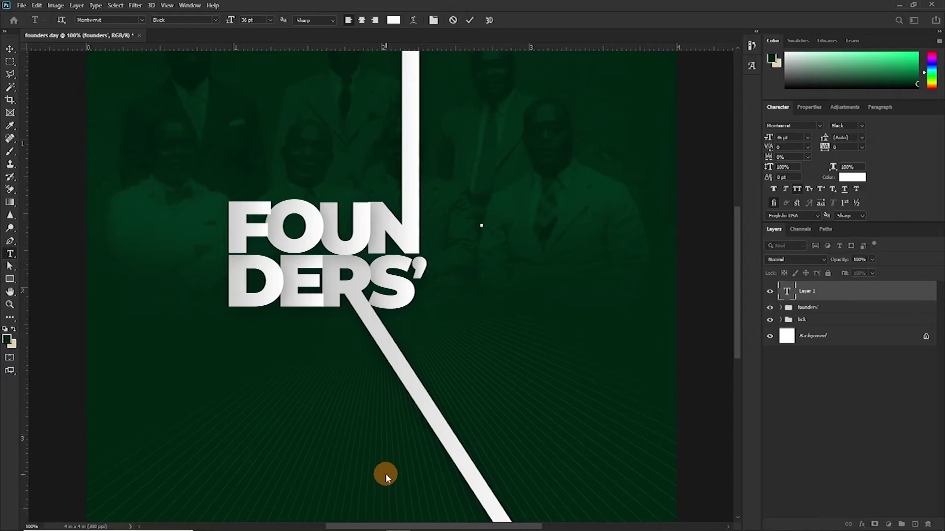
pyautogui.write('DAY')
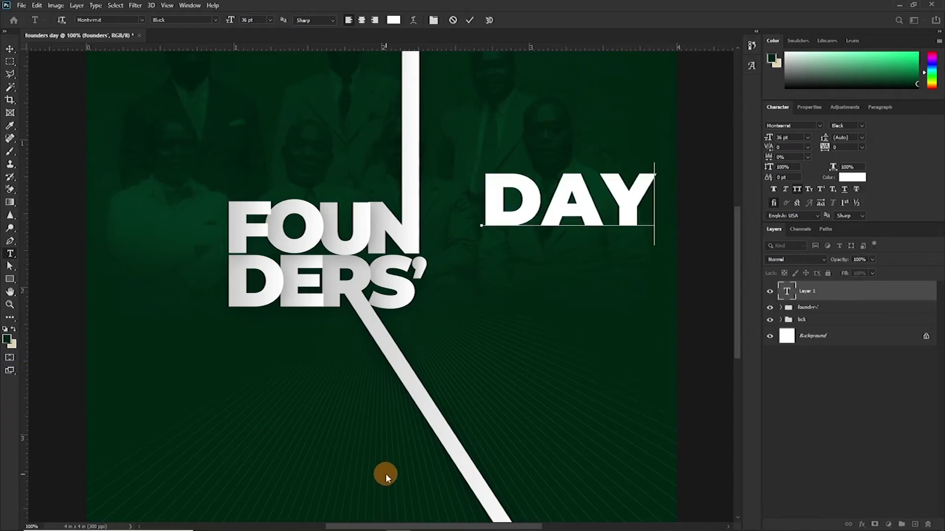
pyautogui.click(470, 20)
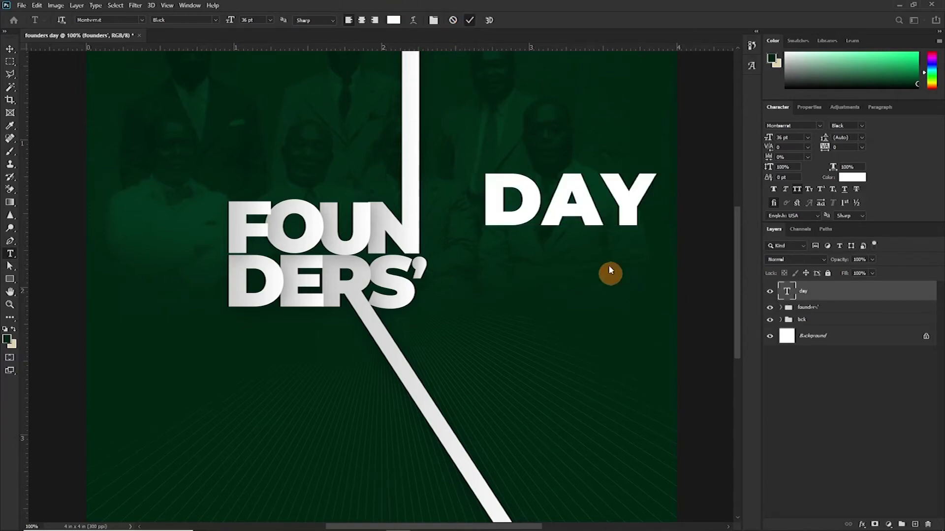
# Move DAY beneath DERS', scale it to about 66%, and fine-tune its position and size.
pyautogui.press('v')
pyautogui.moveTo(561, 224); pyautogui.dragTo(370, 376)
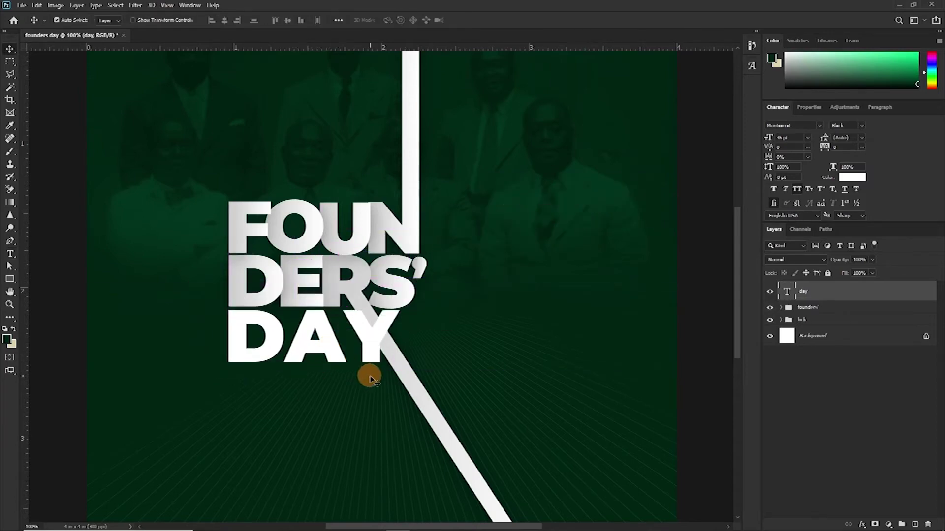
pyautogui.hotkey('ctrl', 't')
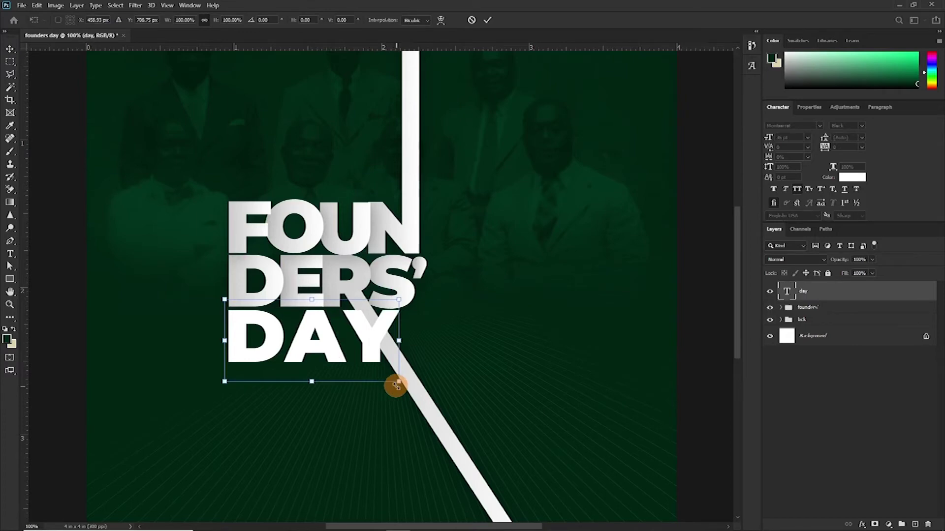
pyautogui.moveTo(398, 381); pyautogui.dragTo(338, 356)
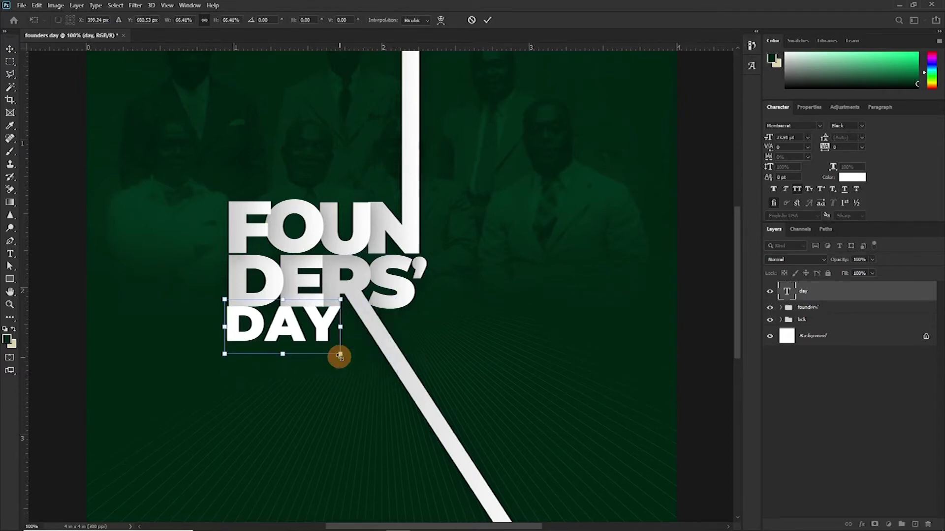
pyautogui.press('Return')
pyautogui.press('Down')
pyautogui.press('Down')
pyautogui.press('Down')
pyautogui.press('Down')
pyautogui.press('Down')
pyautogui.press('Down')
pyautogui.press('Down')
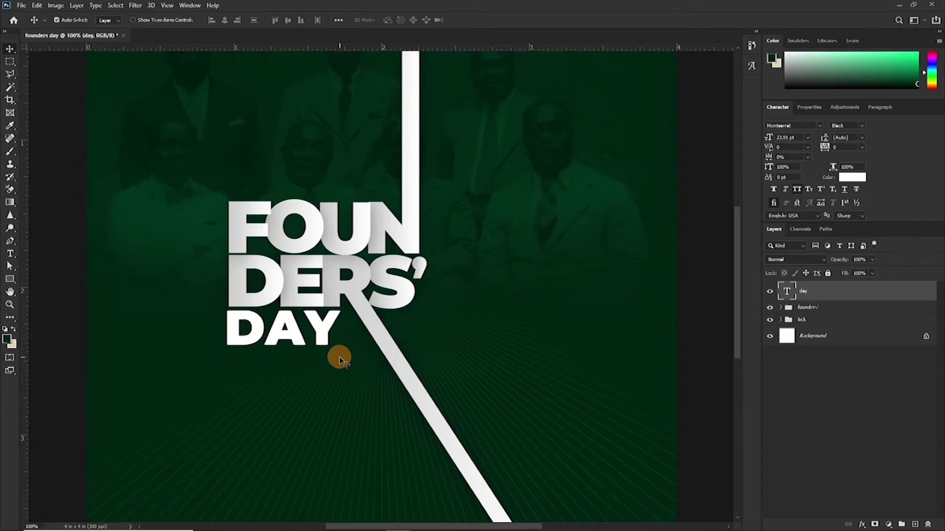
pyautogui.press('Right')
pyautogui.press('Right')
pyautogui.press('Right')
pyautogui.hotkey('ctrl', 'shift', '.')
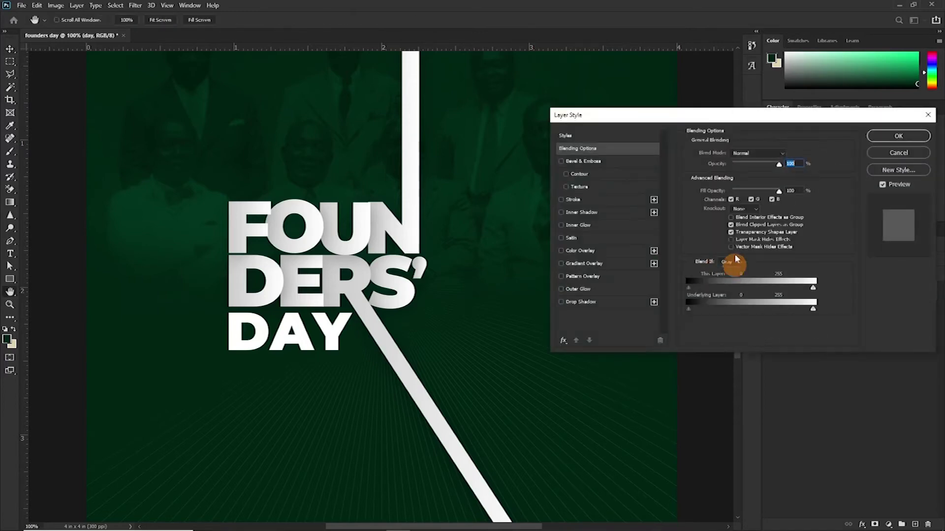
# Add a white Stroke effect to the DAY text.
pyautogui.moveTo(671, 117); pyautogui.dragTo(601, 55)
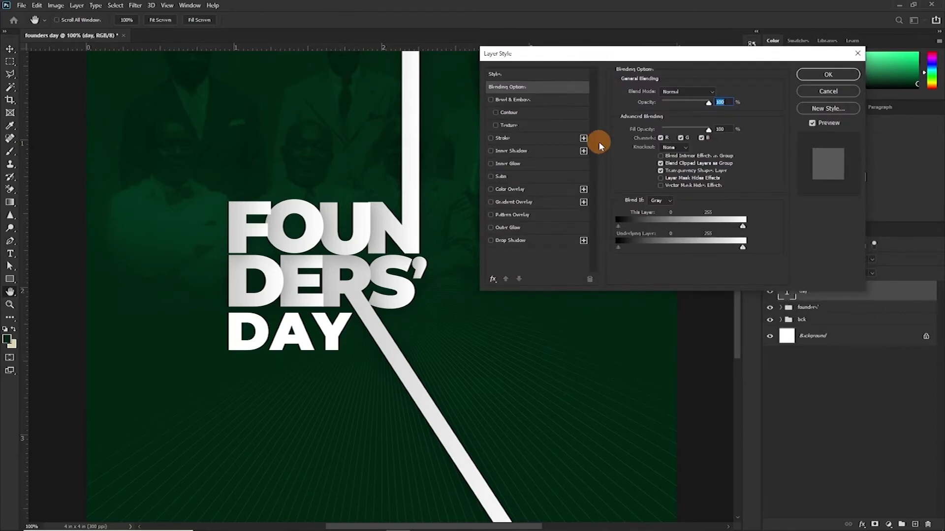
pyautogui.click(502, 139)
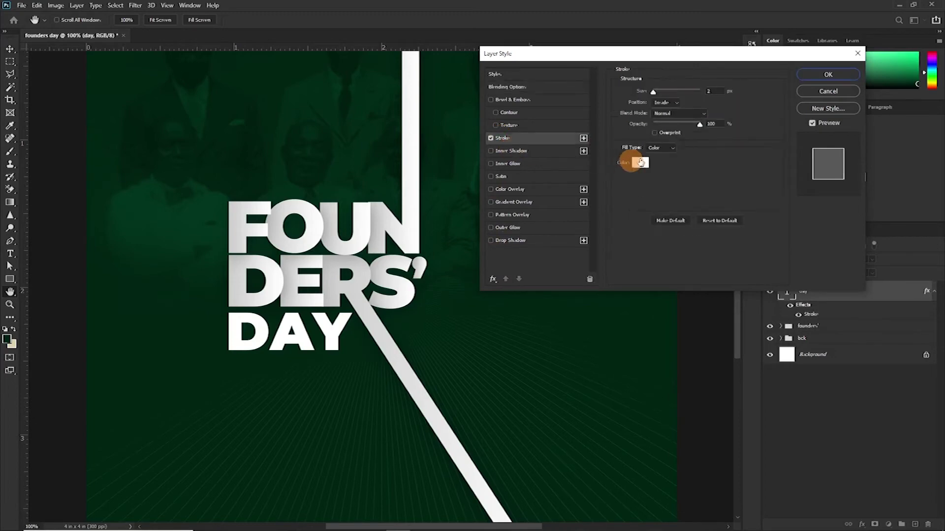
pyautogui.click(641, 163)
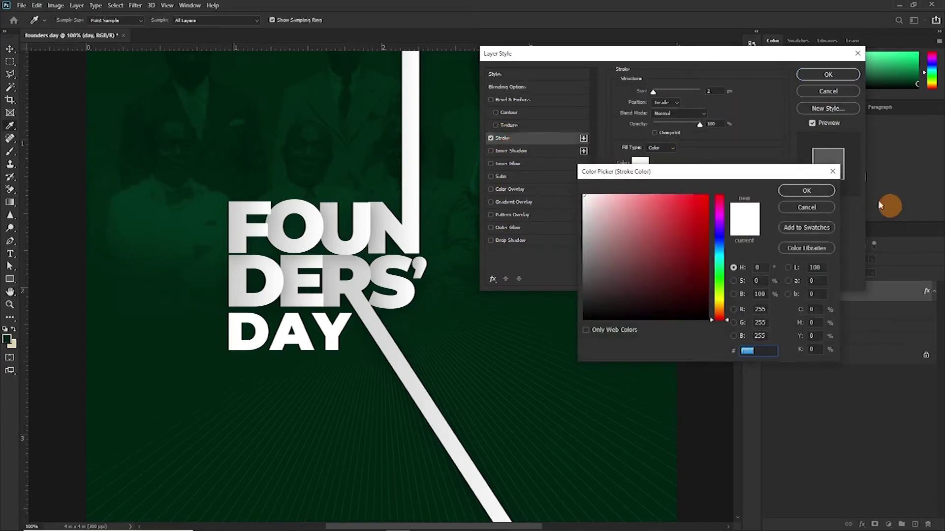
pyautogui.click(807, 190)
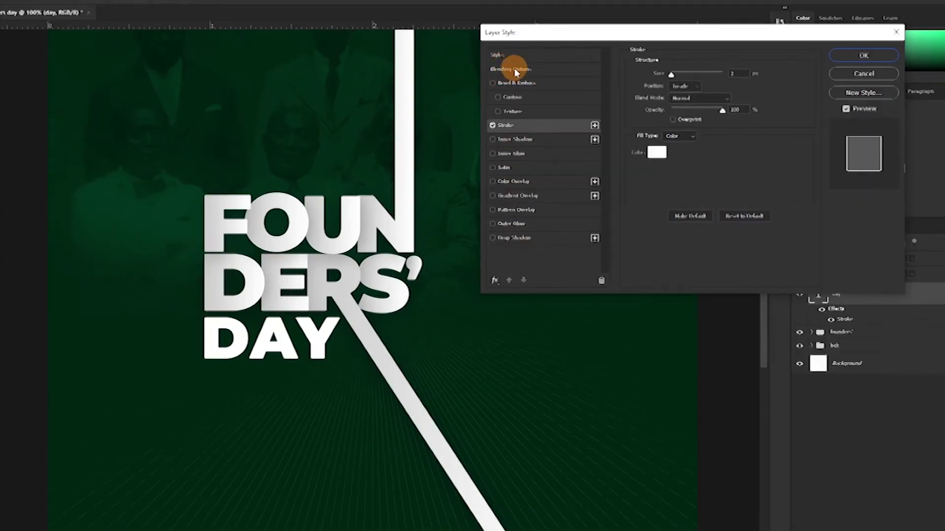
# Set DAY's Fill Opacity to 0% and the stroke size to about 8 px, then apply.
pyautogui.click(515, 72)
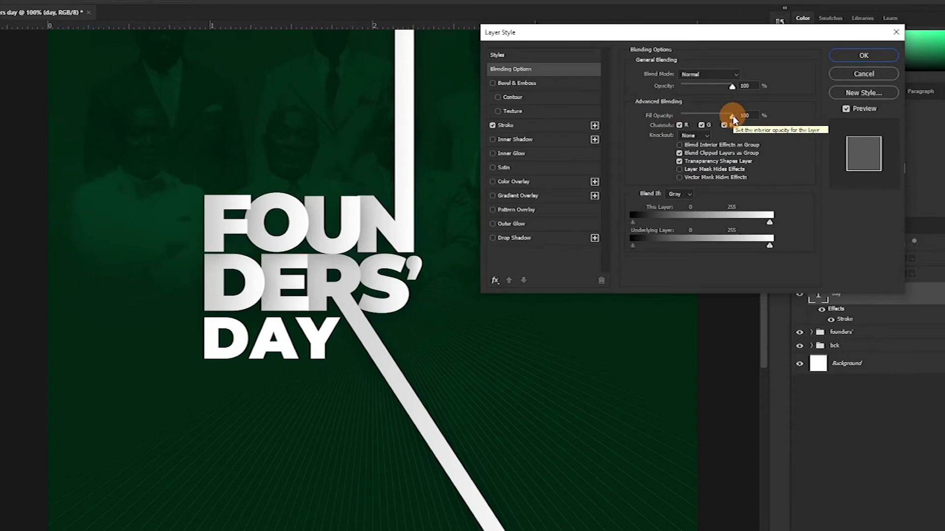
pyautogui.moveTo(733, 118)
pyautogui.mouseDown()
pyautogui.moveTo(622, 129)
pyautogui.moveTo(645, 119)
pyautogui.mouseUp()
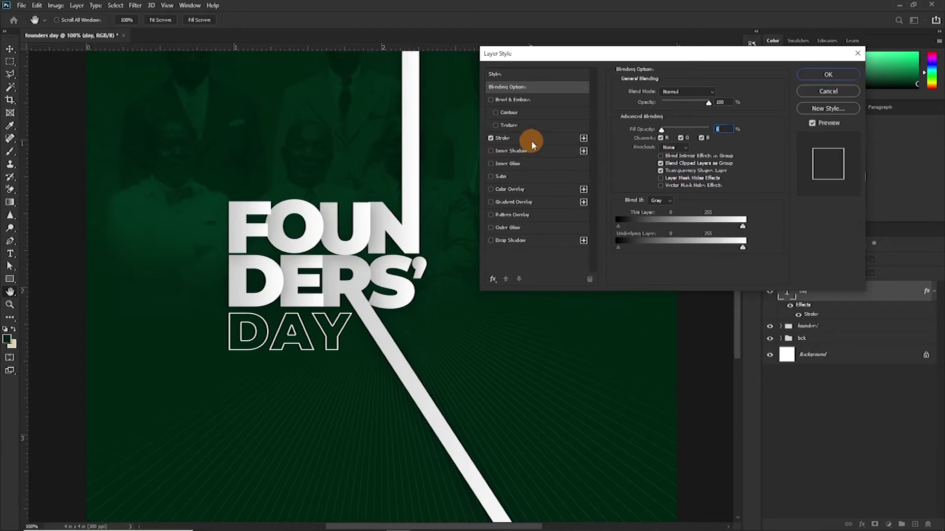
pyautogui.click(531, 142)
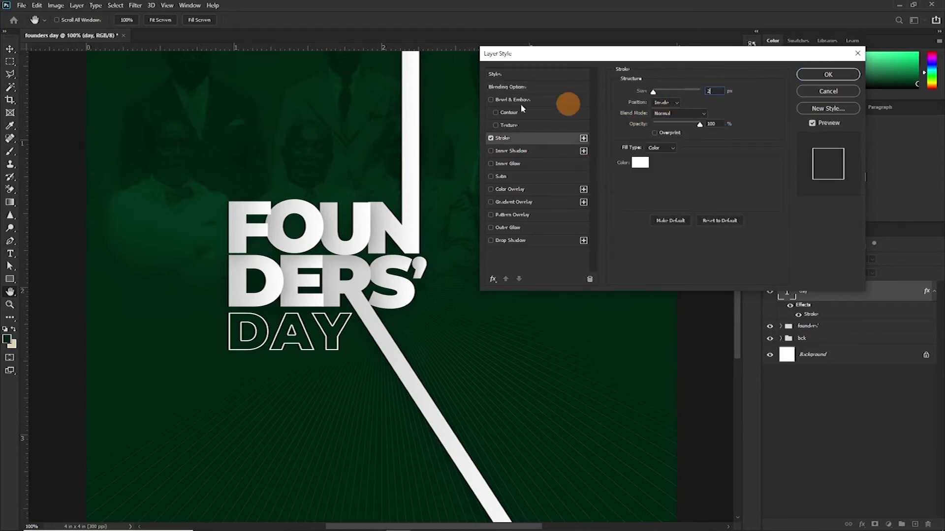
pyautogui.press('Up')
pyautogui.press('Up')
pyautogui.press('Up')
pyautogui.press('Up')
pyautogui.press('Up')
pyautogui.press('Up')
pyautogui.press('Up')
pyautogui.press('Up')
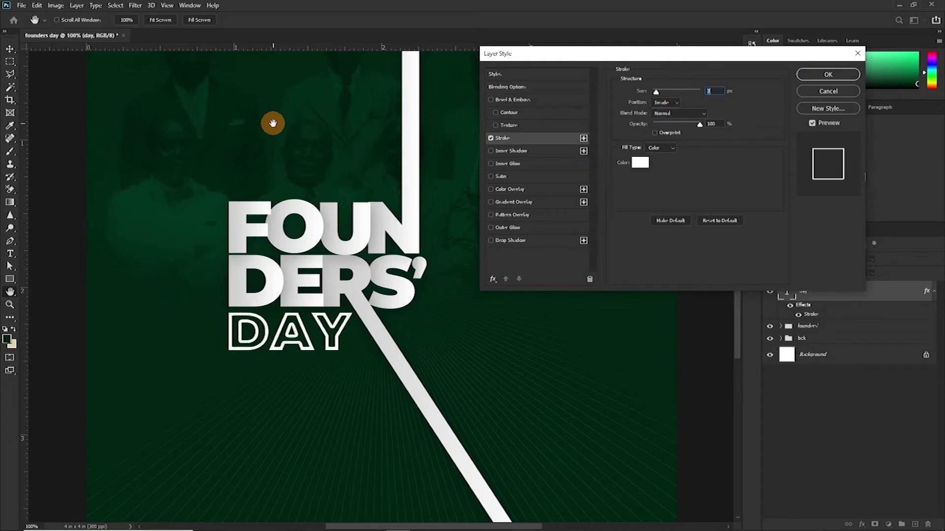
pyautogui.press('Down')
pyautogui.press('Down')
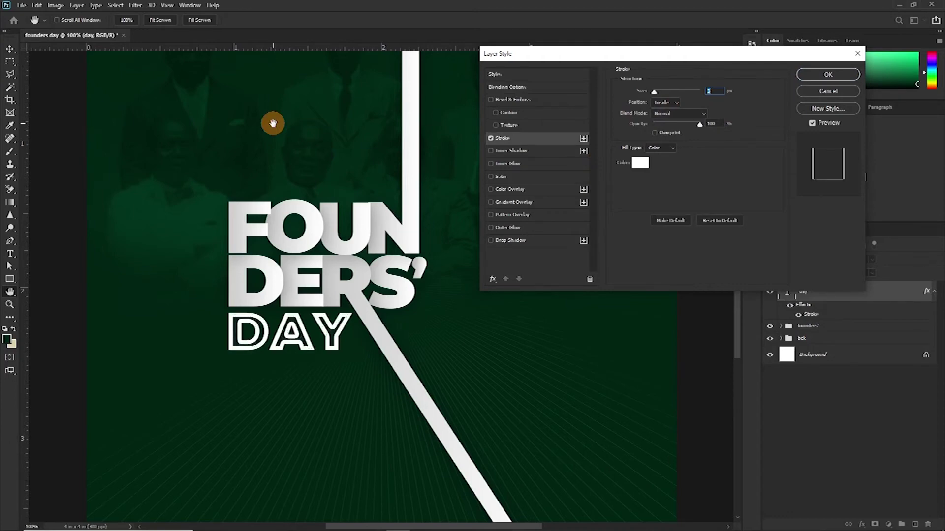
pyautogui.click(828, 74)
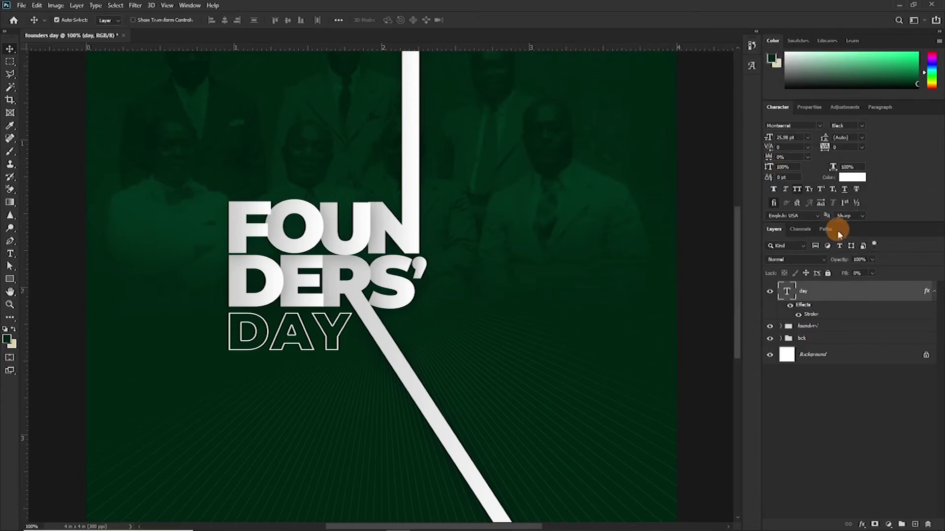
# Tighten DAY's letter spacing to -50 in the Character panel.
pyautogui.click(861, 148)
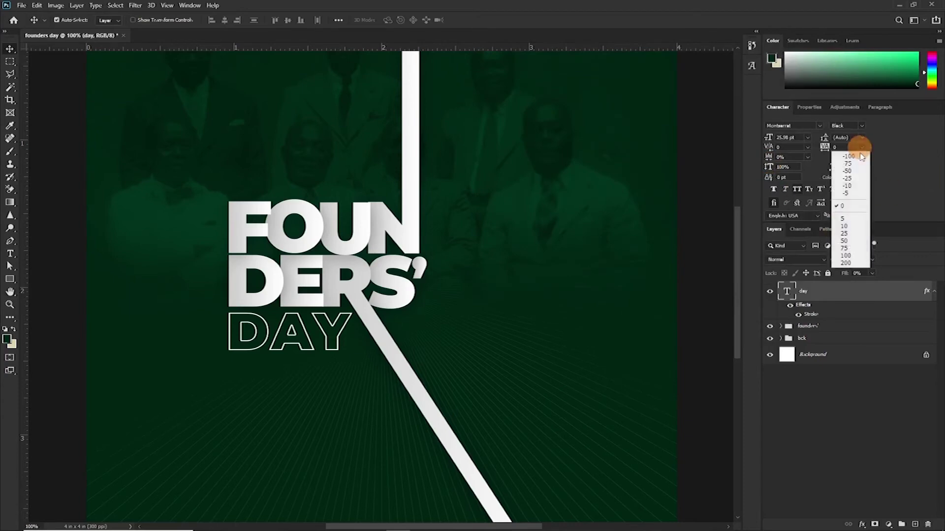
pyautogui.click(854, 178)
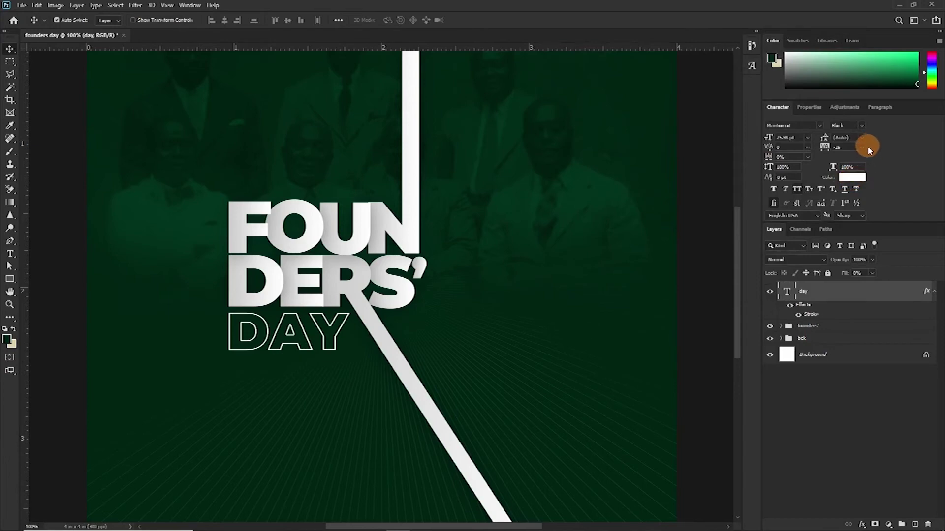
pyautogui.click(849, 170)
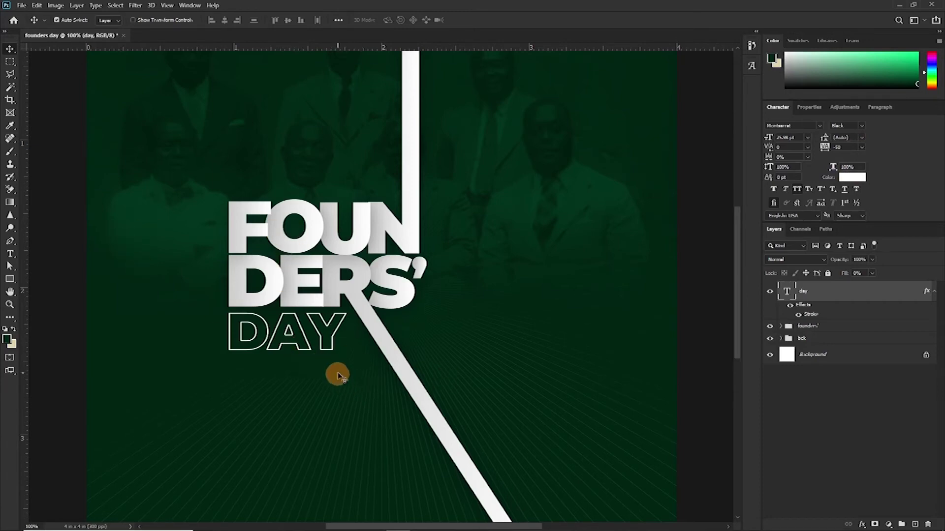
# Scale the DAY text down slightly with Ctrl+T and commit.
pyautogui.hotkey('ctrl', 't')
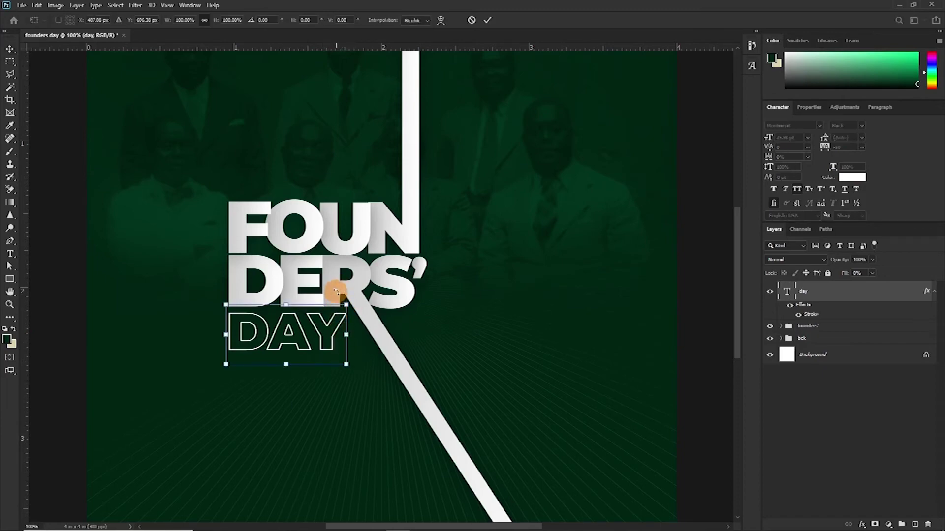
pyautogui.moveTo(346, 366); pyautogui.dragTo(342, 361)
pyautogui.press('Return')
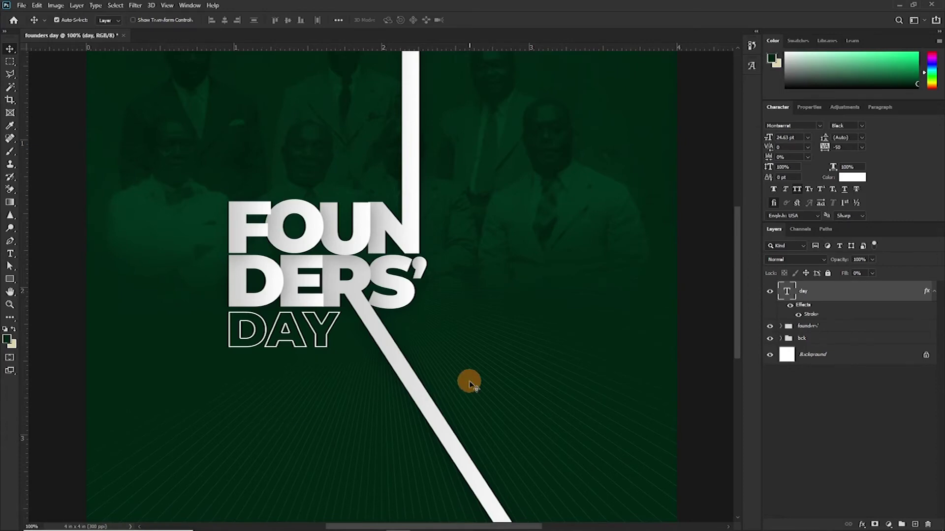
# Collapse the day layer's effects list and drag the founders photo onto the canvas.
pyautogui.scroll(-2, 469, 380)
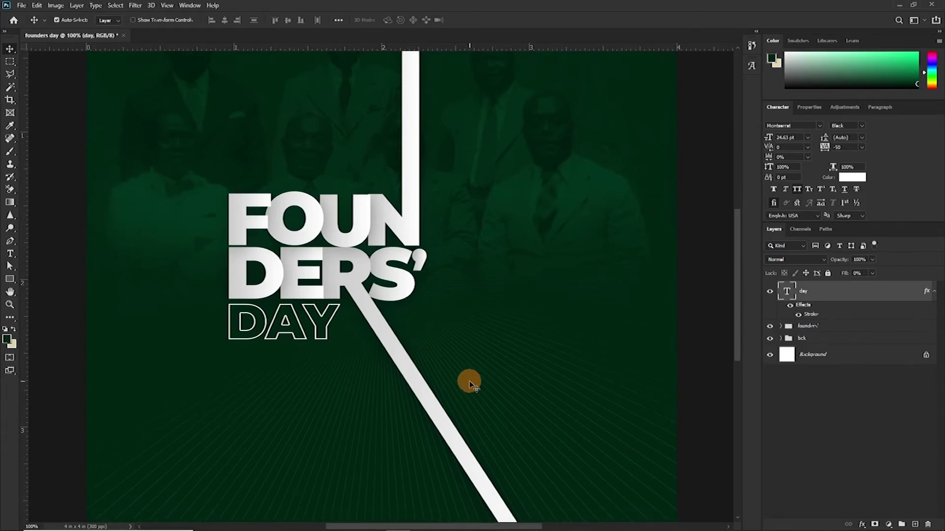
pyautogui.click(934, 293)
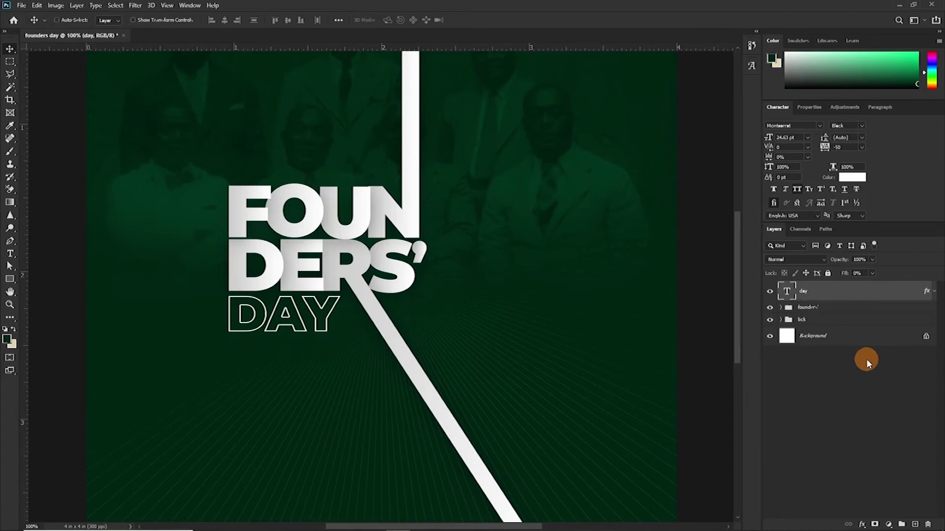
pyautogui.hotkey('ctrl', '-')
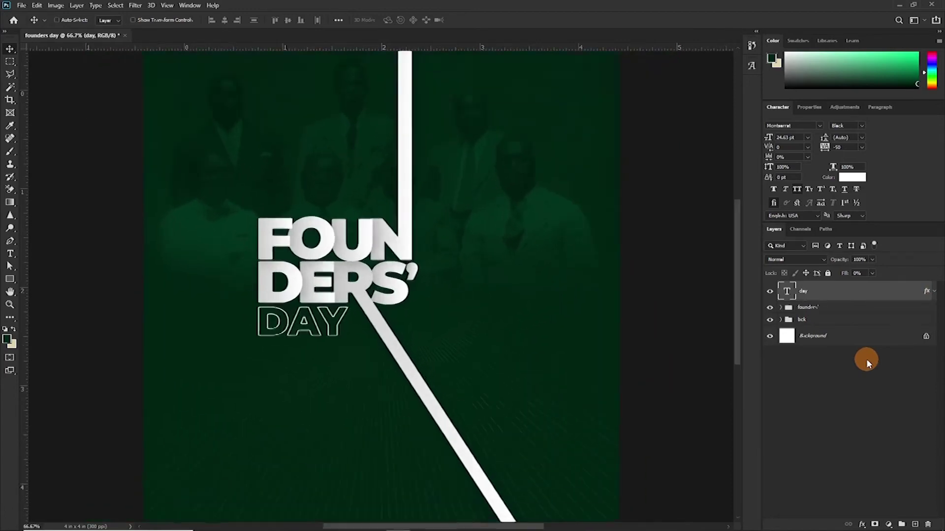
pyautogui.hotkey('ctrl', '+')
pyautogui.hotkey('ctrl', '+')
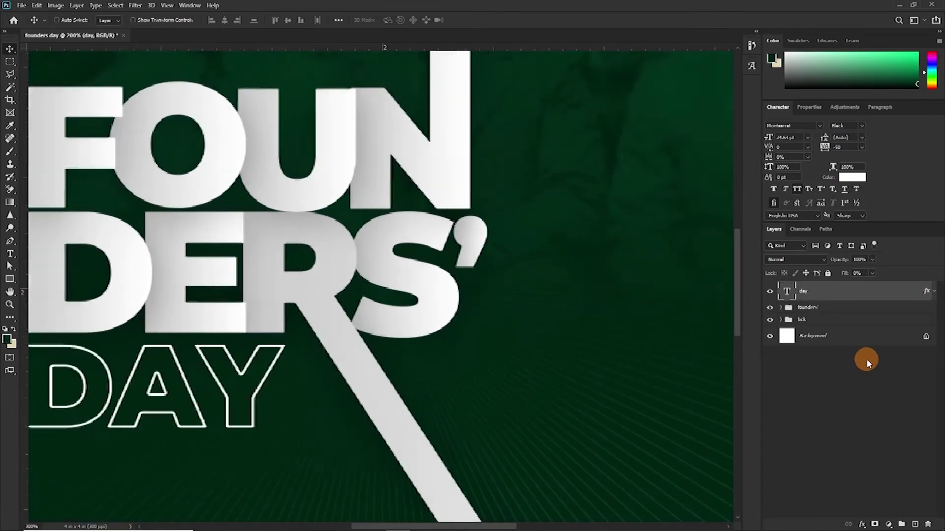
pyautogui.hotkey('ctrl', '-')
pyautogui.hotkey('ctrl', '-')
pyautogui.hotkey('ctrl', '+')
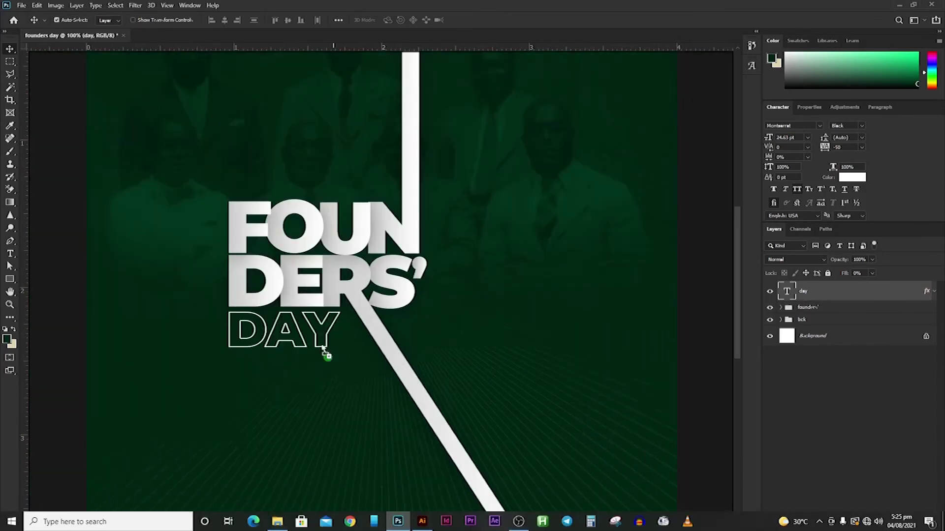
pyautogui.moveTo(325, 352); pyautogui.dragTo(316, 168)
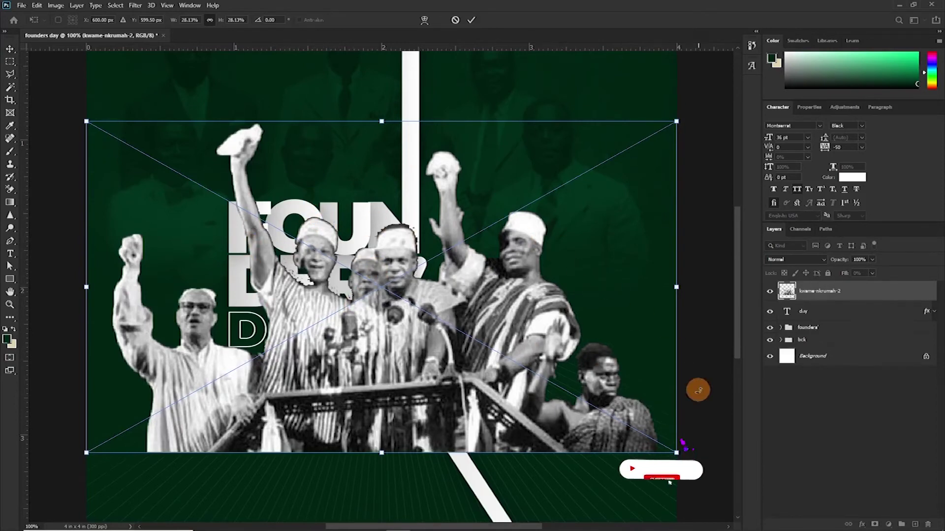
# Scale the founders photo down, position it just above FOUN, then enlarge it slightly.
pyautogui.moveTo(677, 452); pyautogui.dragTo(194, 181)
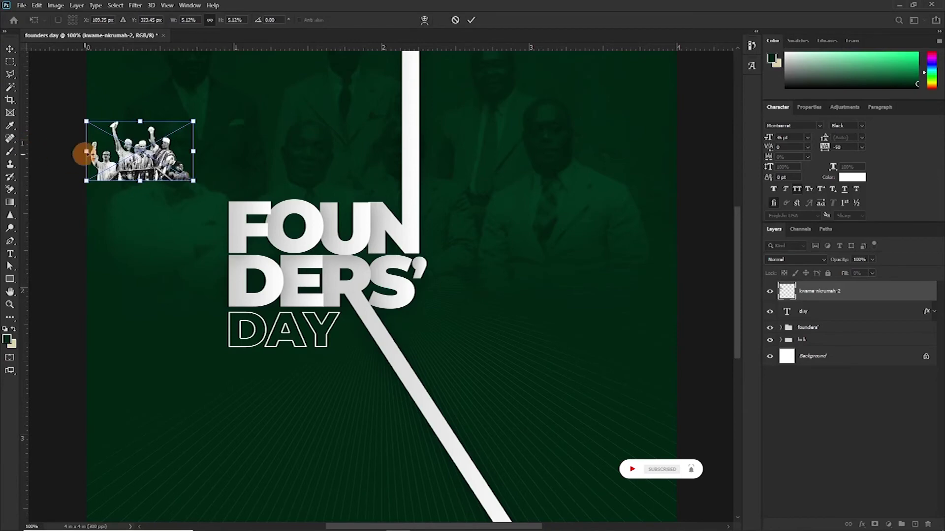
pyautogui.moveTo(129, 176); pyautogui.dragTo(275, 187)
pyautogui.moveTo(338, 131); pyautogui.dragTo(402, 96)
pyautogui.press('Return')
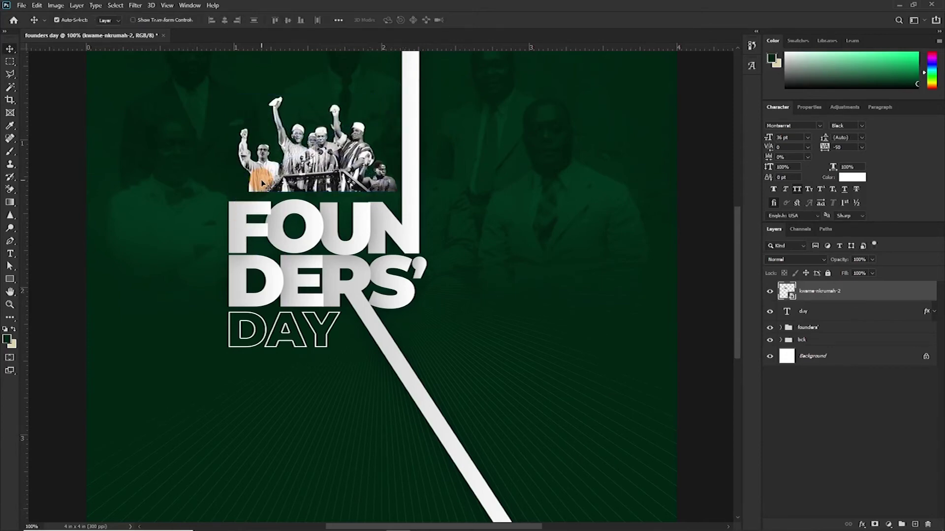
pyautogui.hotkey('ctrl', 't')
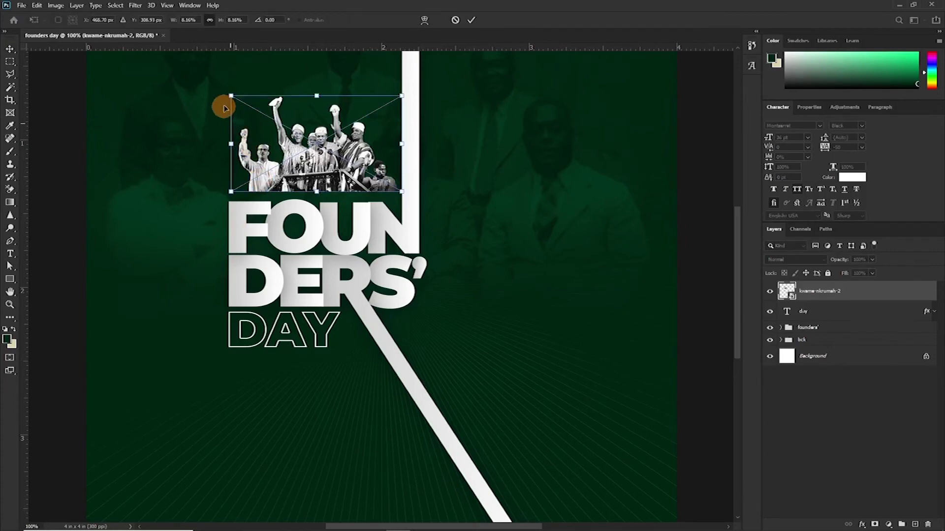
pyautogui.moveTo(231, 93); pyautogui.dragTo(215, 83)
pyautogui.press('Return')
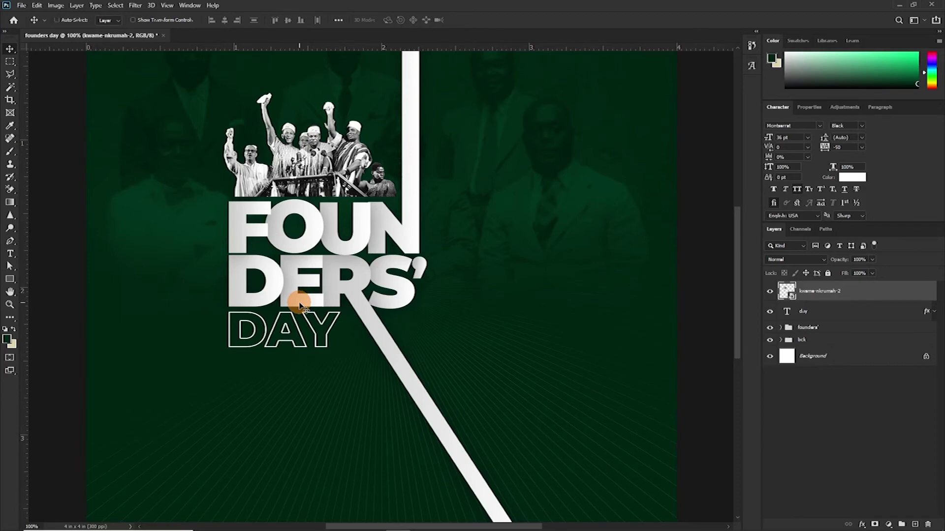
# Place and resize the Ghana flag map over FOUNDERS, nudge it right, and move its layer beneath the letters.
pyautogui.moveTo(299, 305); pyautogui.dragTo(232, 270)
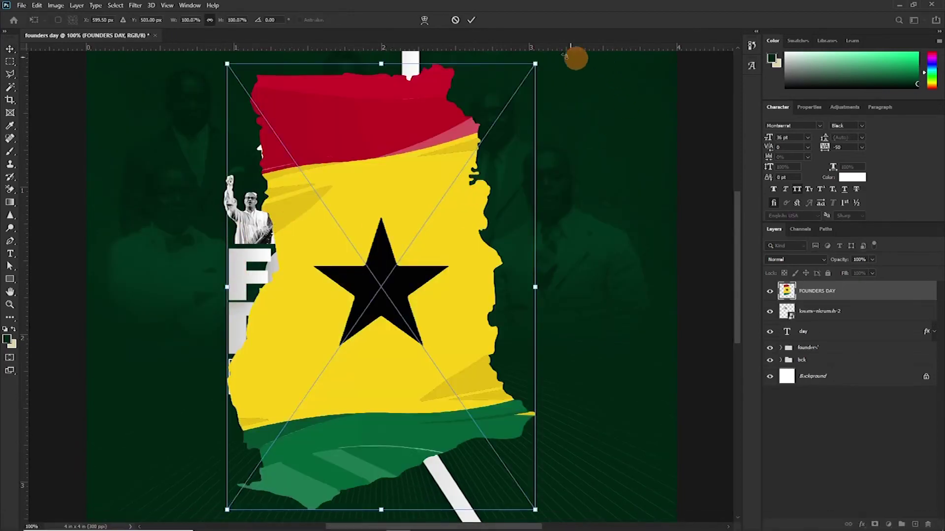
pyautogui.moveTo(534, 63); pyautogui.dragTo(337, 352)
pyautogui.moveTo(307, 424); pyautogui.dragTo(220, 320)
pyautogui.moveTo(259, 244); pyautogui.dragTo(261, 247)
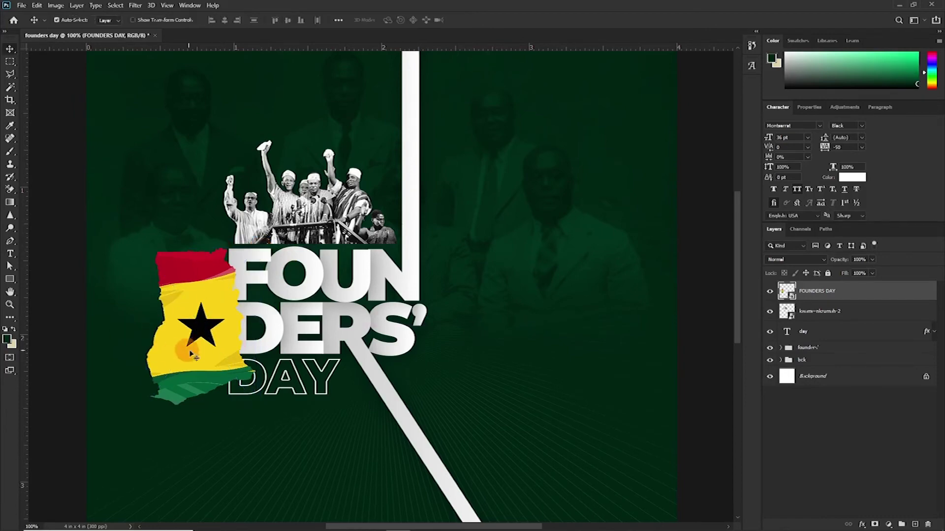
pyautogui.press('Return')
pyautogui.moveTo(190, 341); pyautogui.dragTo(199, 340)
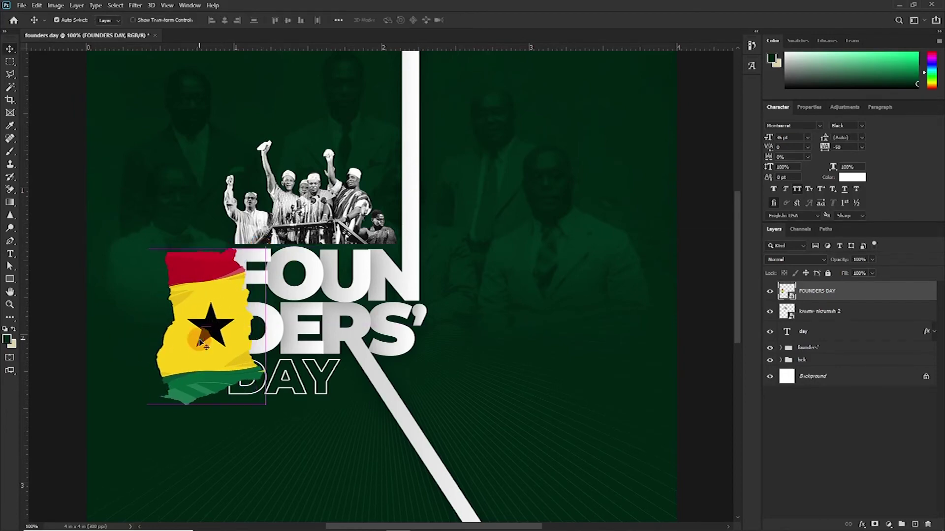
pyautogui.moveTo(833, 295); pyautogui.dragTo(832, 355)
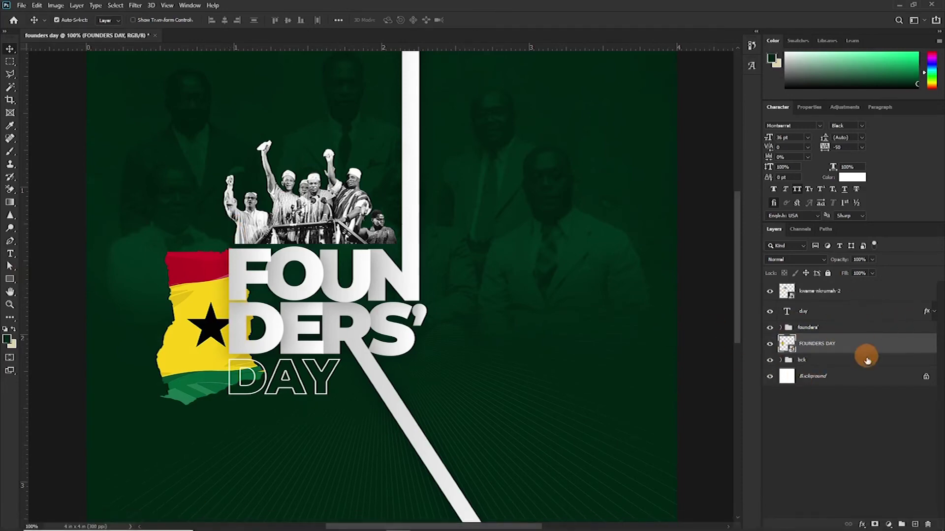
# Add a layer mask to the flag layer and paint black over a rectangle covering the letters.
pyautogui.click(875, 523)
pyautogui.press('m')
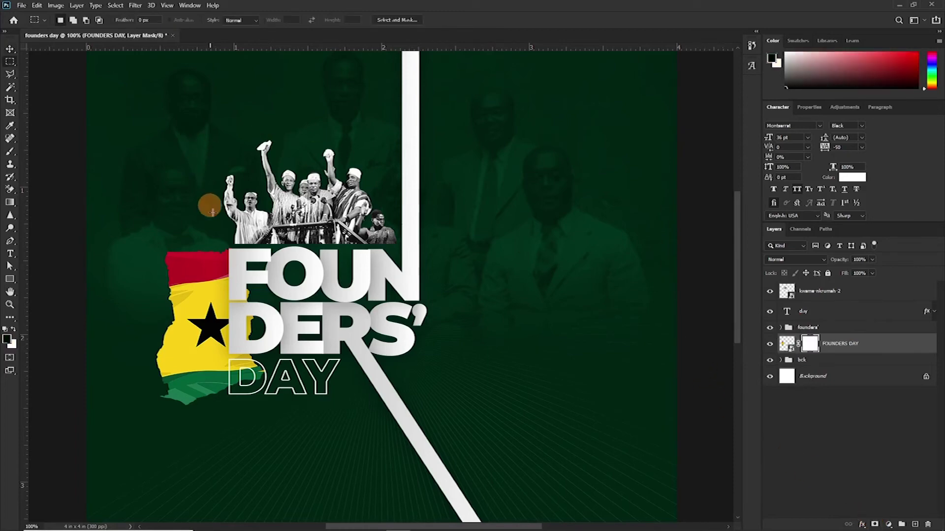
pyautogui.moveTo(222, 235); pyautogui.dragTo(320, 446)
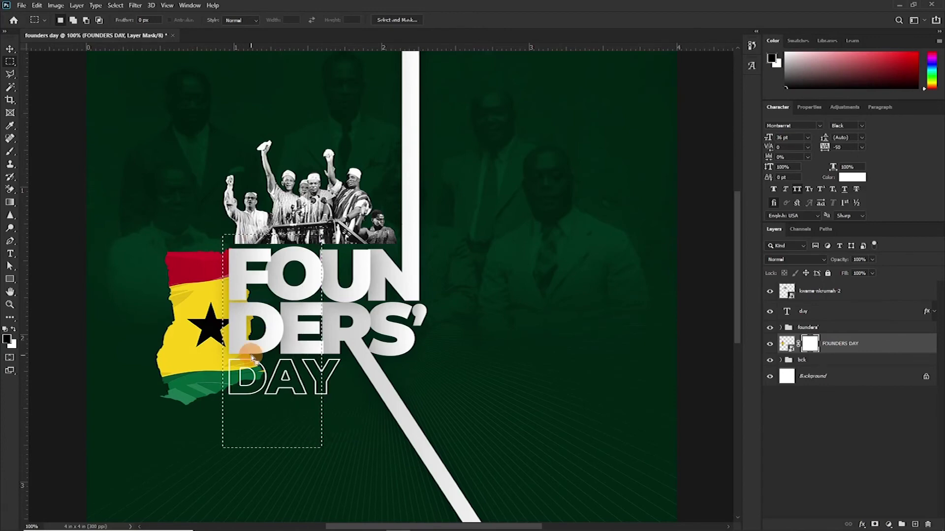
pyautogui.moveTo(252, 359); pyautogui.dragTo(254, 359)
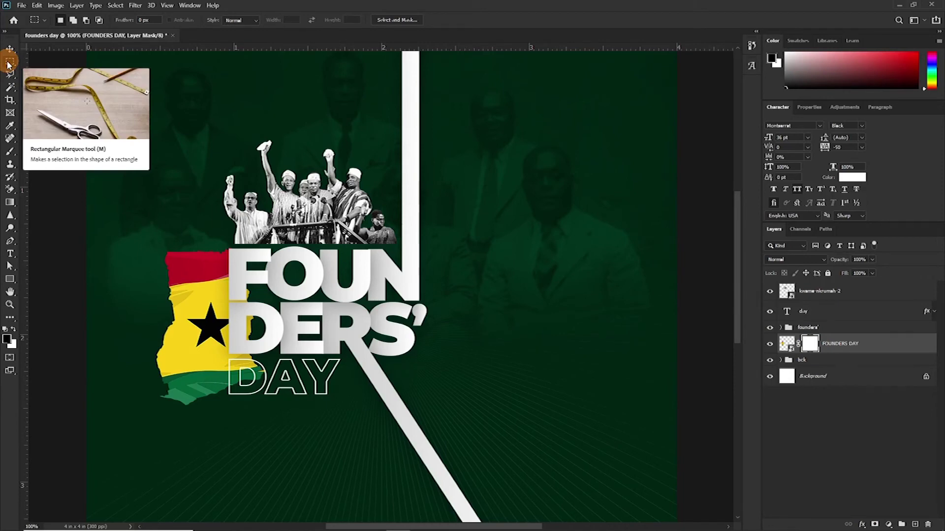
pyautogui.moveTo(225, 241); pyautogui.dragTo(314, 453)
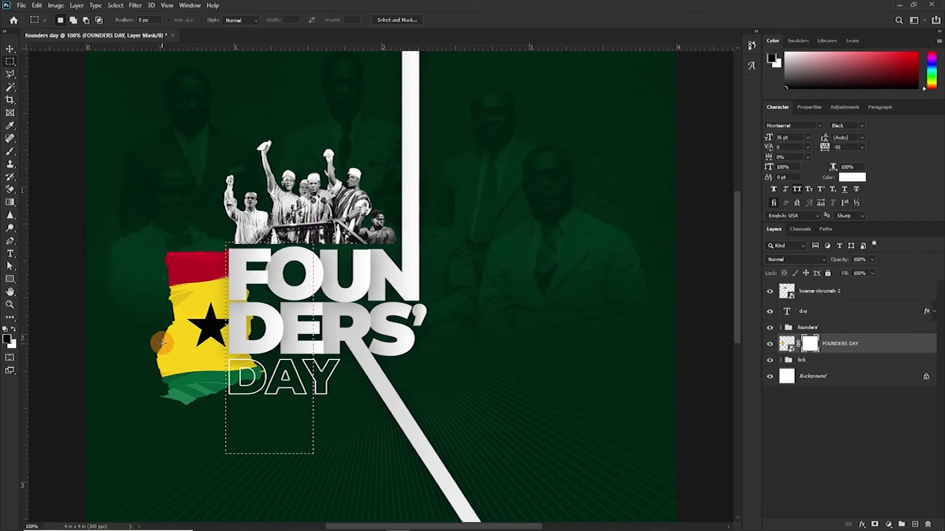
pyautogui.press('b')
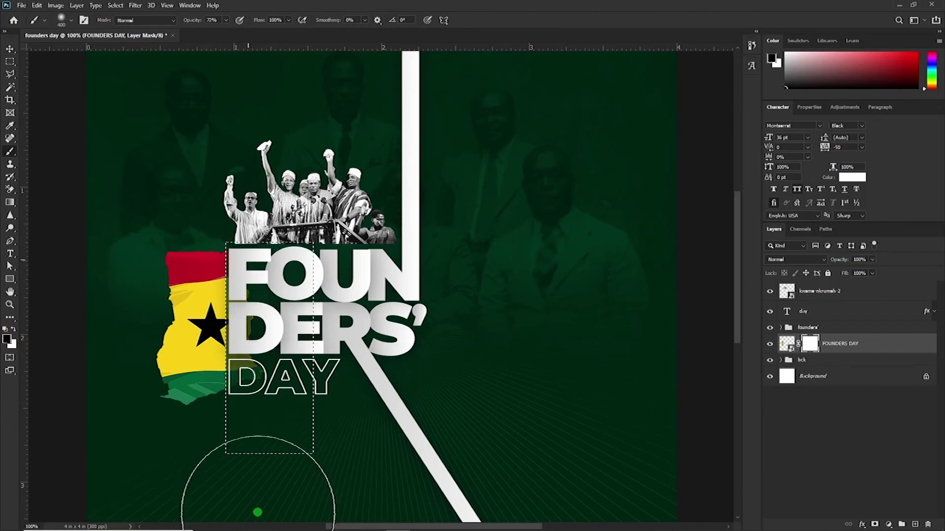
pyautogui.moveTo(248, 315); pyautogui.dragTo(221, 449)
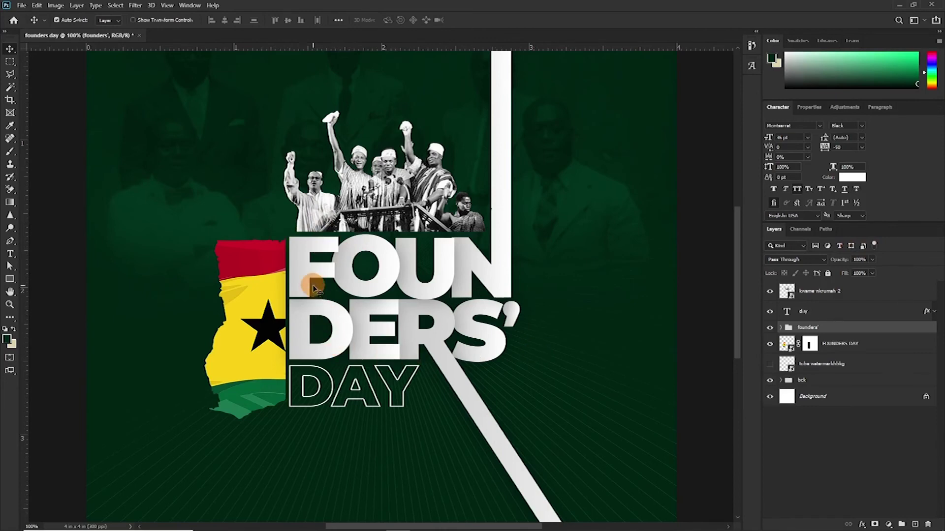
# Select the f layer and reshape the anchors of the F's middle arm.
pyautogui.moveTo(317, 526)
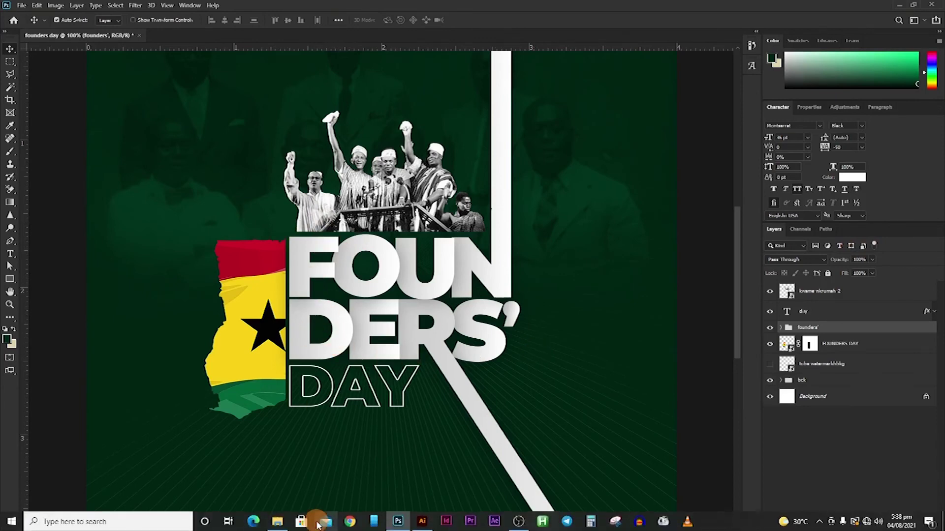
pyautogui.click(315, 275)
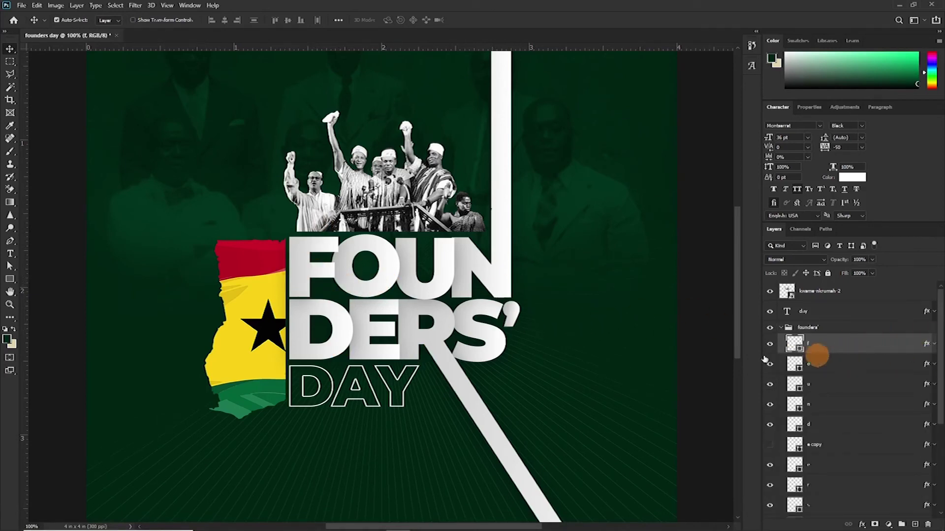
pyautogui.press('a')
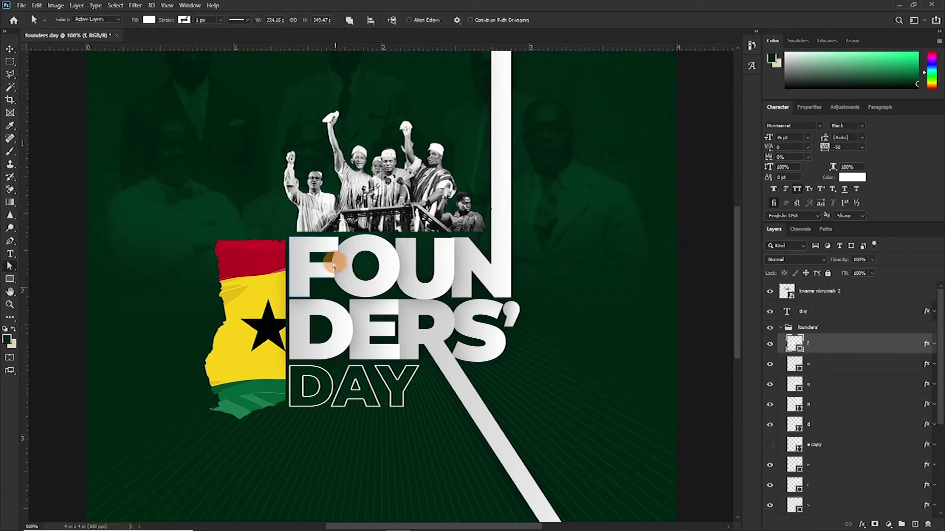
pyautogui.click(342, 285)
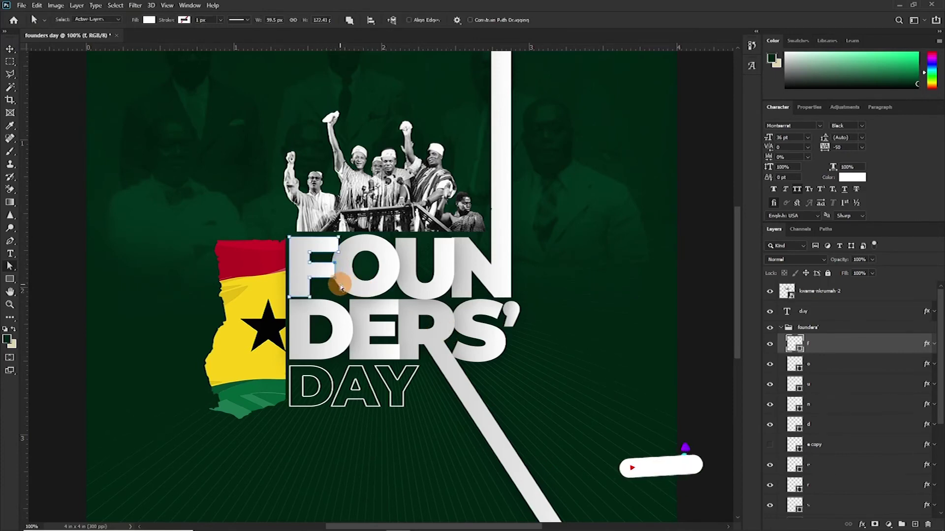
pyautogui.moveTo(333, 258)
pyautogui.mouseDown()
pyautogui.moveTo(317, 253)
pyautogui.moveTo(331, 261)
pyautogui.mouseUp()
pyautogui.click(334, 251)
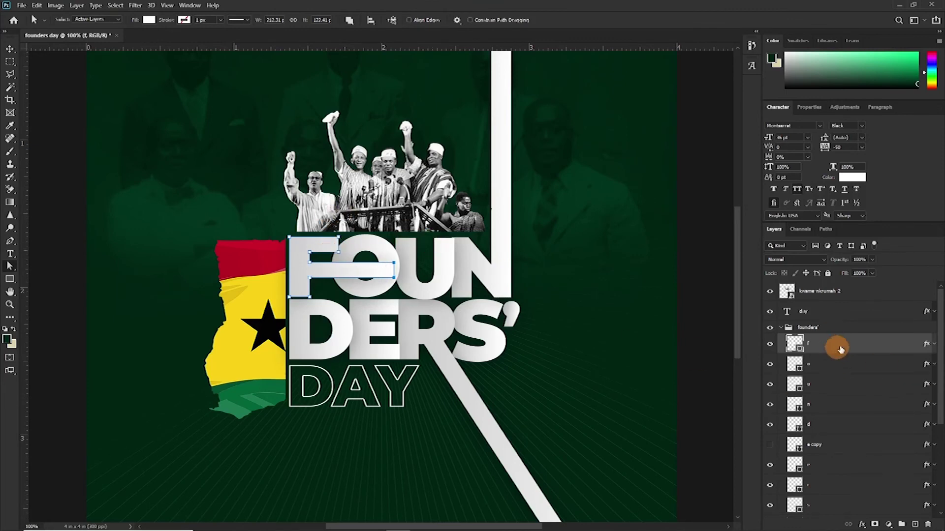
# Move the F's middle bar so it stretches across the O.
pyautogui.press('v')
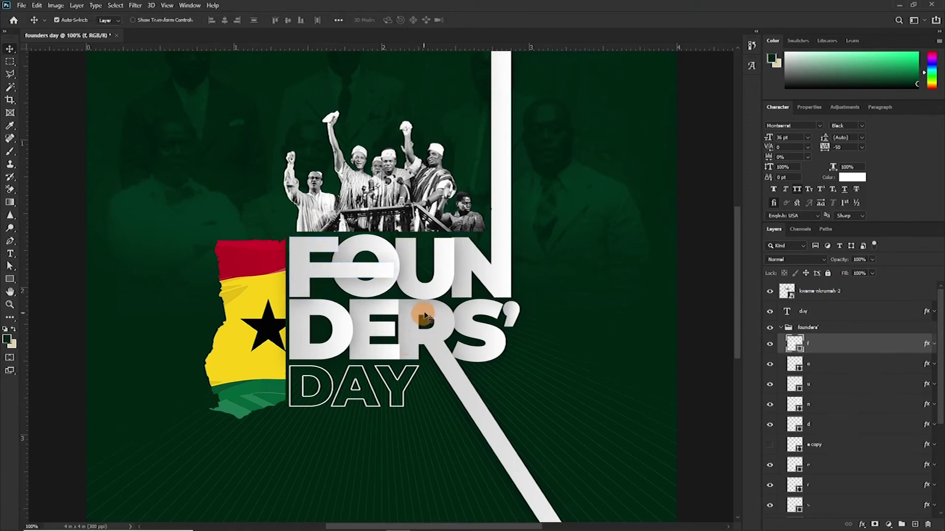
pyautogui.moveTo(383, 282)
pyautogui.mouseDown()
pyautogui.moveTo(371, 260)
pyautogui.moveTo(380, 287)
pyautogui.mouseUp()
pyautogui.moveTo(385, 274); pyautogui.dragTo(367, 269)
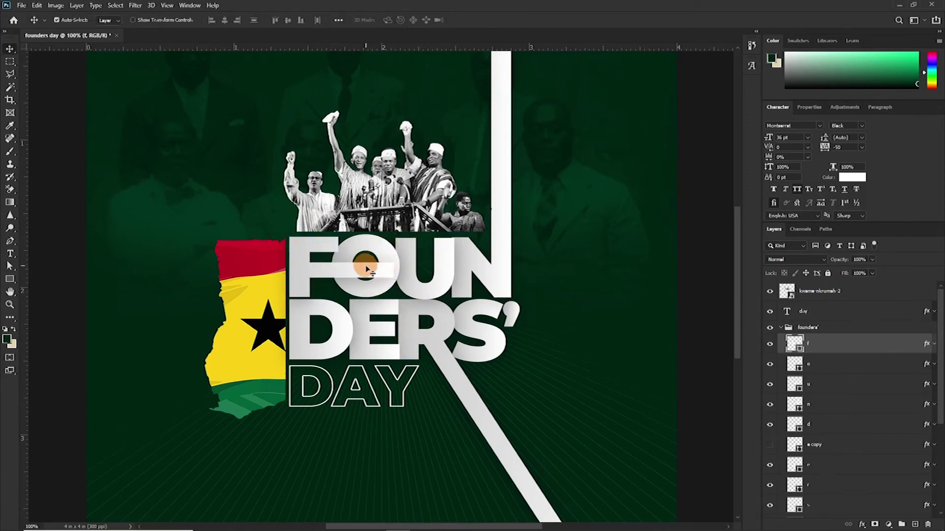
pyautogui.click(823, 367)
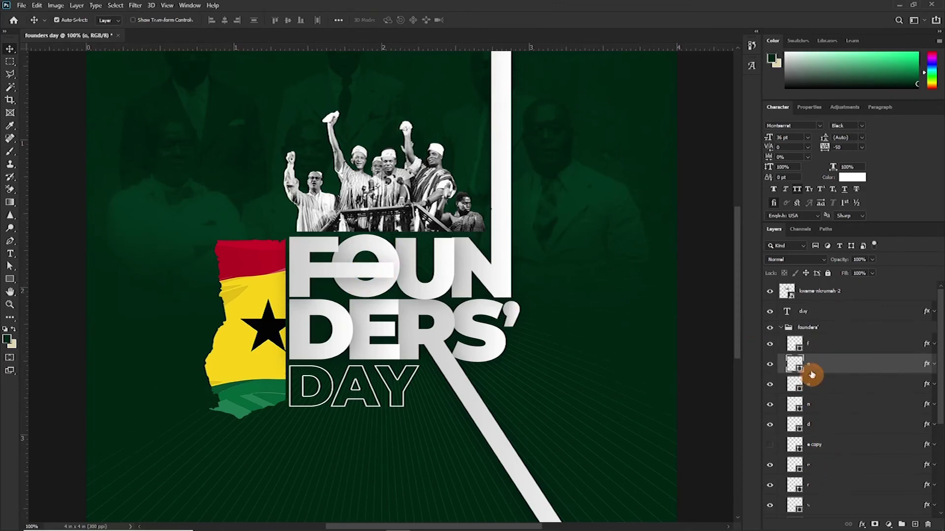
# Add a layer mask to the f layer and paint into it with a size-175 brush.
pyautogui.click(811, 343)
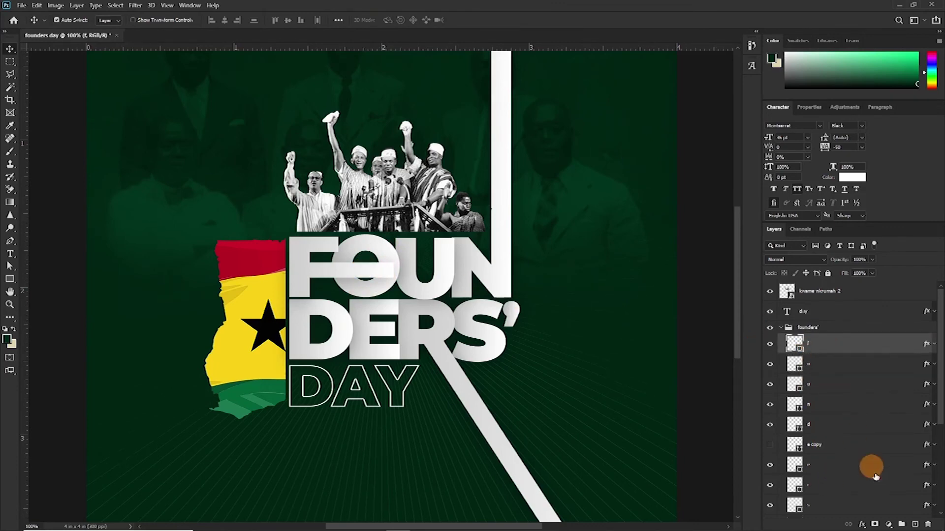
pyautogui.click(874, 524)
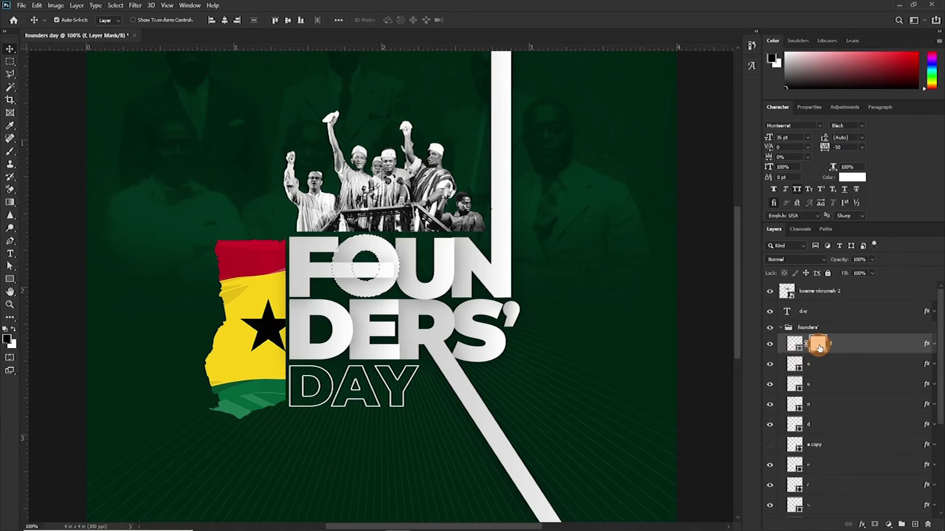
pyautogui.press('b')
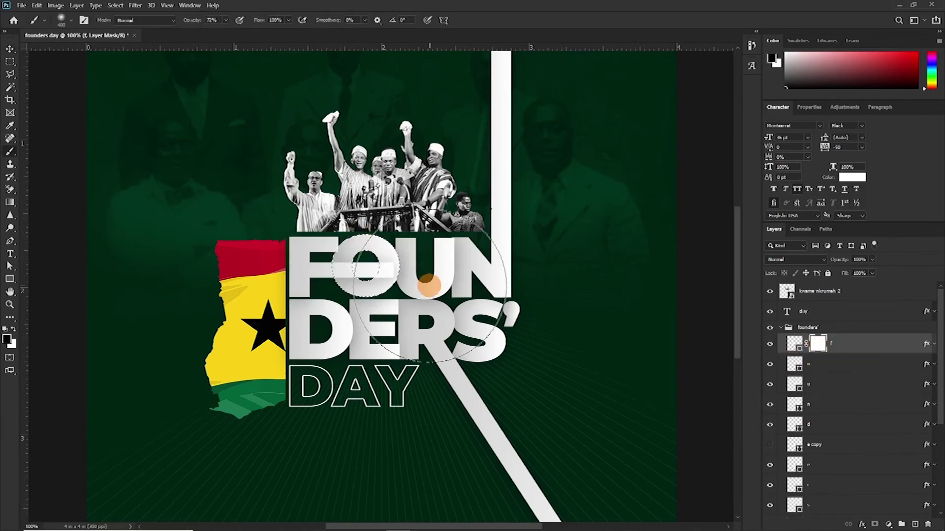
pyautogui.press('[')
pyautogui.press('[')
pyautogui.press('[')
pyautogui.press('[')
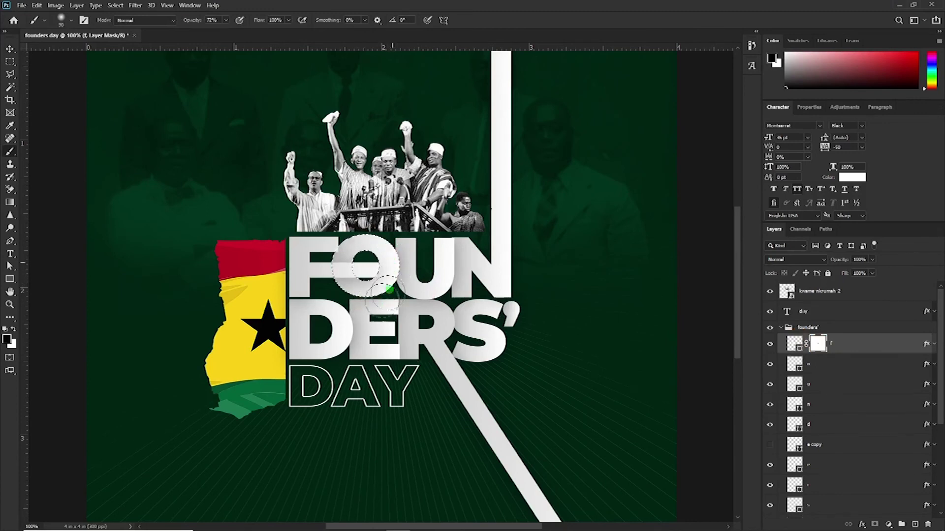
pyautogui.moveTo(369, 306)
pyautogui.mouseDown()
pyautogui.moveTo(432, 300)
pyautogui.moveTo(485, 338)
pyautogui.mouseUp()
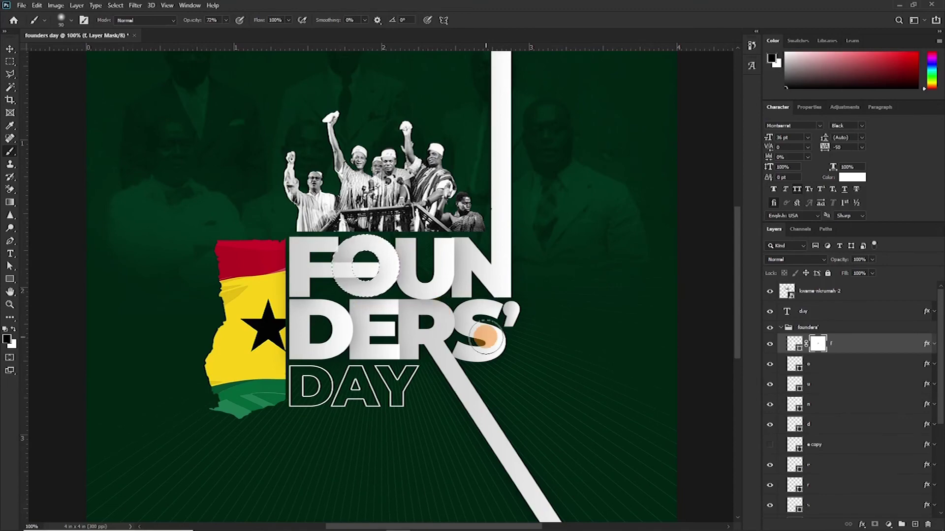
pyautogui.hotkey('ctrl', '+')
pyautogui.hotkey('ctrl', '+')
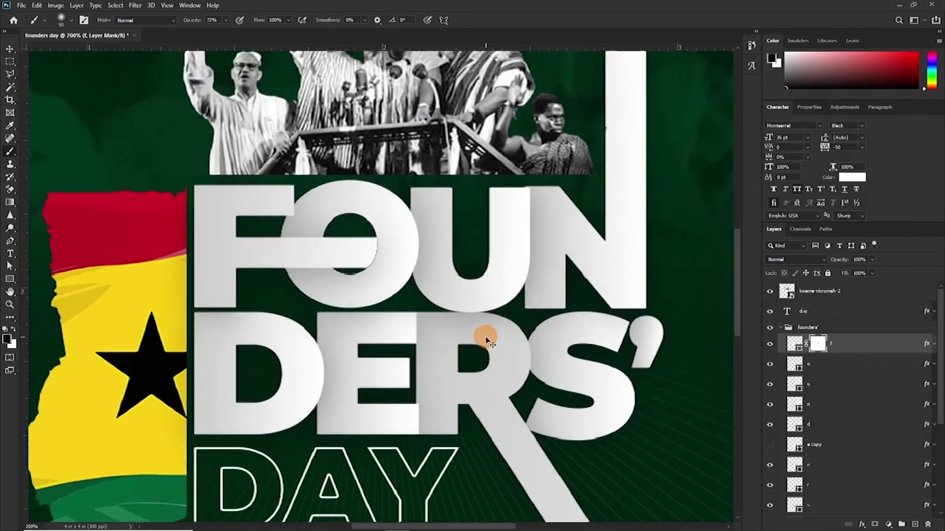
# Add a new layer, set the foreground to dark green #00130b, and lower brush opacity to 11%.
pyautogui.click(913, 525)
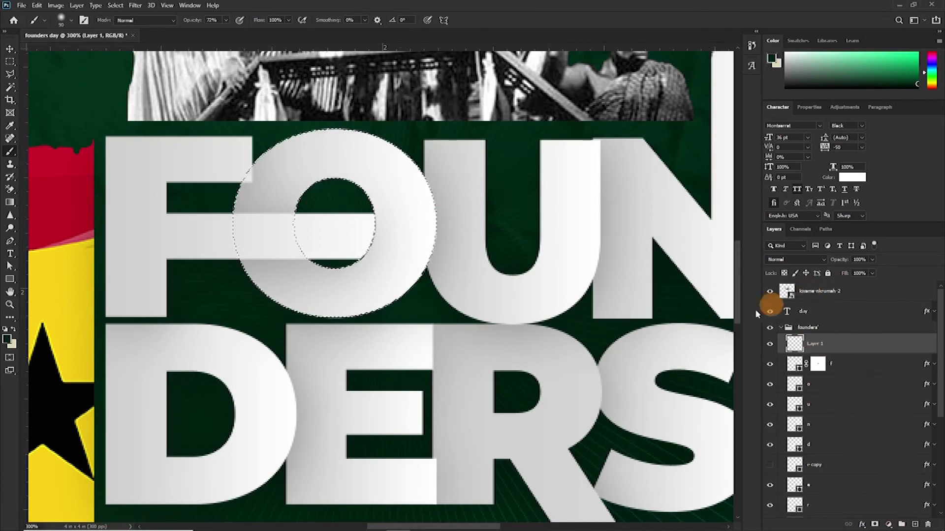
pyautogui.click(6, 341)
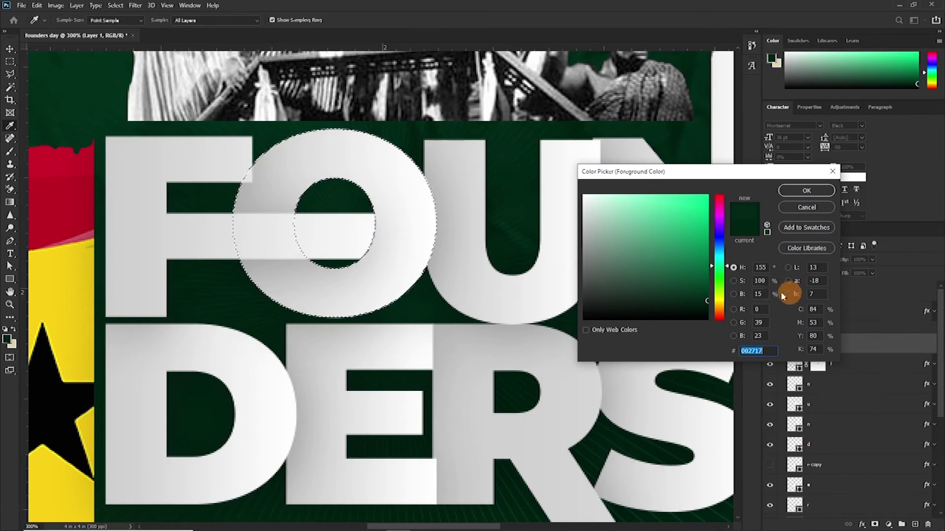
pyautogui.moveTo(704, 304); pyautogui.dragTo(707, 310)
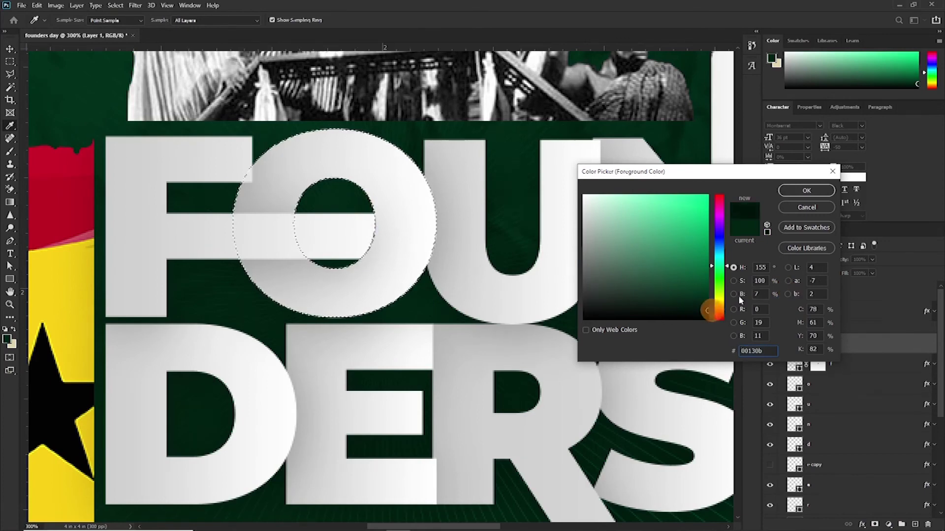
pyautogui.click(806, 190)
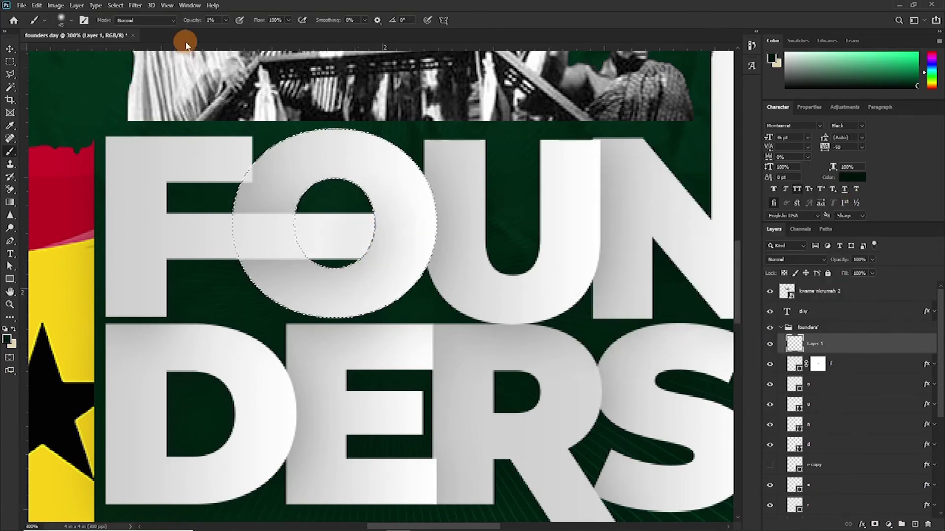
pyautogui.moveTo(190, 21); pyautogui.dragTo(193, 22)
pyautogui.click(432, 298)
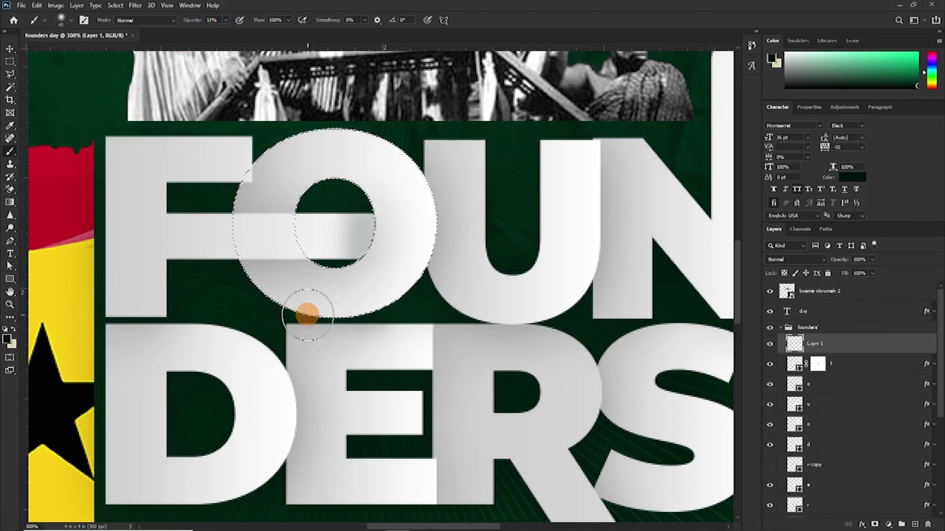
# Paint faint shading along the O's lower edge toward the U, then deselect.
pyautogui.moveTo(307, 315)
pyautogui.mouseDown()
pyautogui.moveTo(569, 310)
pyautogui.moveTo(625, 320)
pyautogui.moveTo(607, 333)
pyautogui.moveTo(384, 303)
pyautogui.mouseUp()
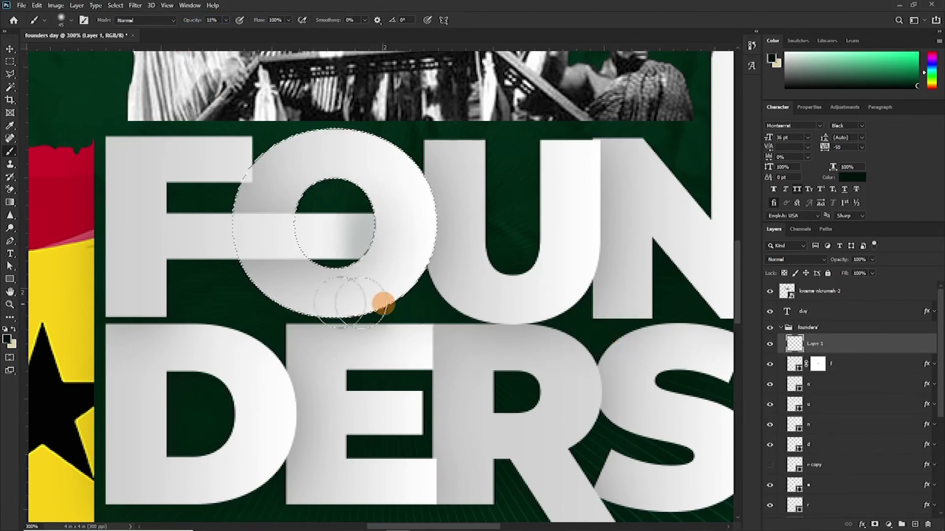
pyautogui.moveTo(317, 337)
pyautogui.mouseDown()
pyautogui.moveTo(497, 320)
pyautogui.moveTo(371, 379)
pyautogui.moveTo(593, 377)
pyautogui.mouseUp()
pyautogui.hotkey('ctrl', 'd')
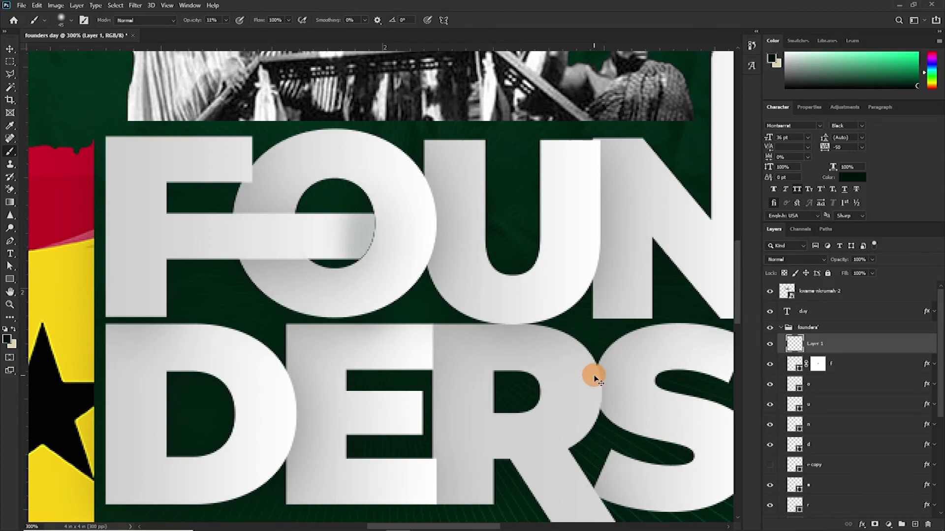
pyautogui.hotkey('ctrl', '-')
pyautogui.hotkey('ctrl', '-')
pyautogui.hotkey('ctrl', '-')
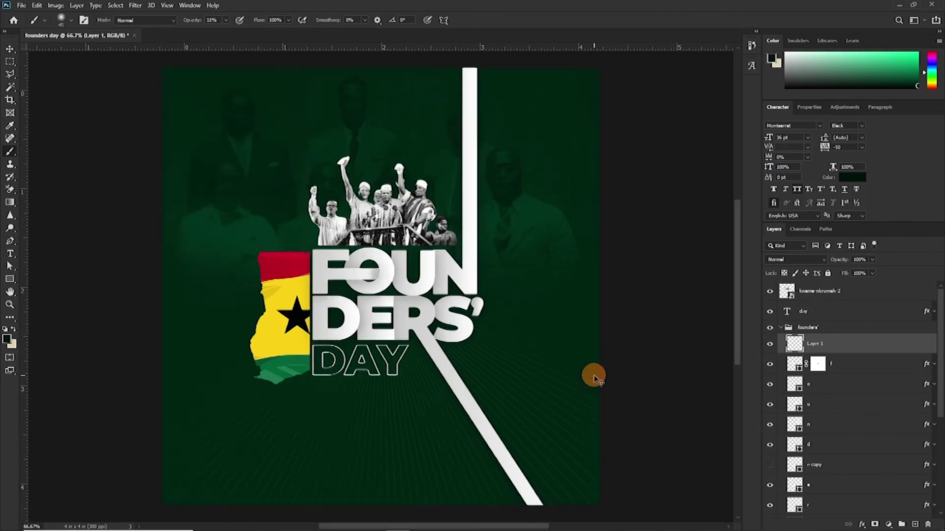
pyautogui.hotkey('ctrl', '+')
# Select the day layer together with the founders' group.
pyautogui.press('v')
pyautogui.click(780, 327)
pyautogui.keyDown('shift'); pyautogui.click(817, 323); pyautogui.keyUp('shift')
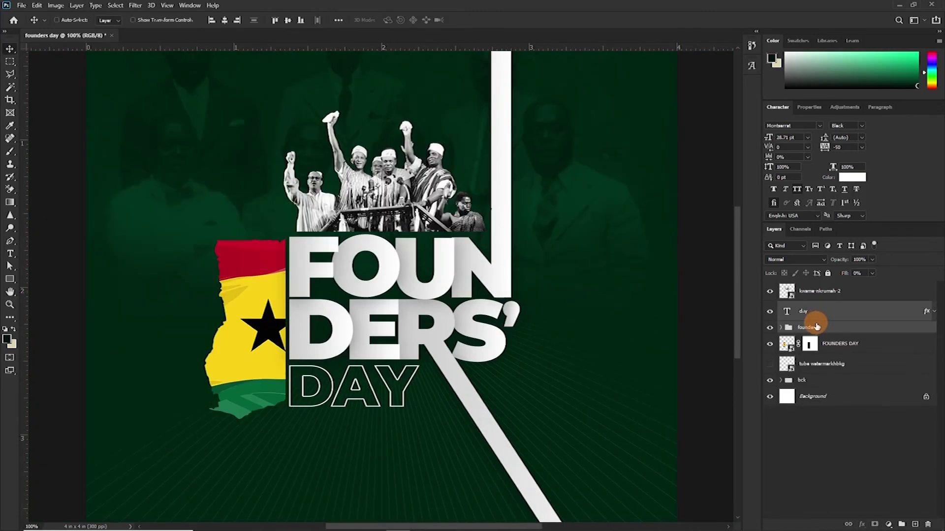
# Group the FOUNDERS DAY, day and founders' layers and name the group name'.
pyautogui.keyDown('shift'); pyautogui.click(828, 350); pyautogui.keyUp('shift')
pyautogui.hotkey('ctrl', 'g')
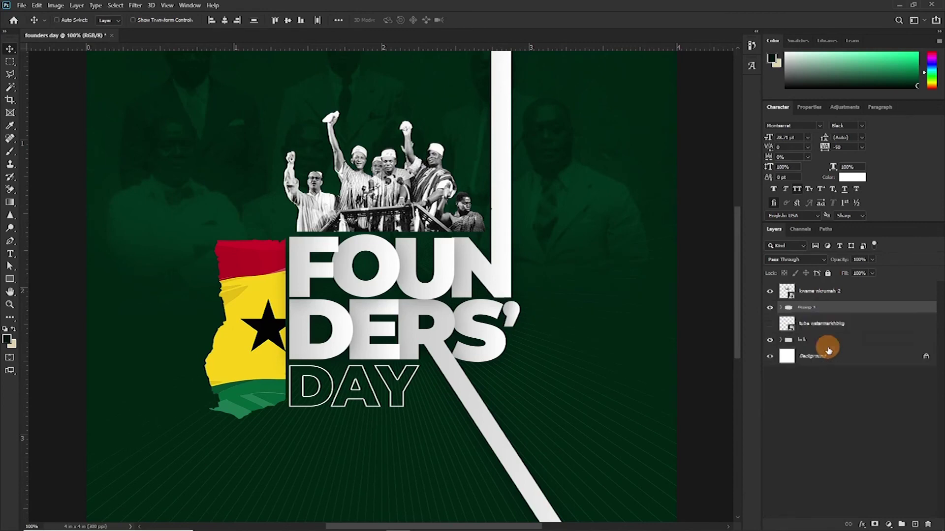
pyautogui.doubleClick(805, 307)
pyautogui.click(805, 306)
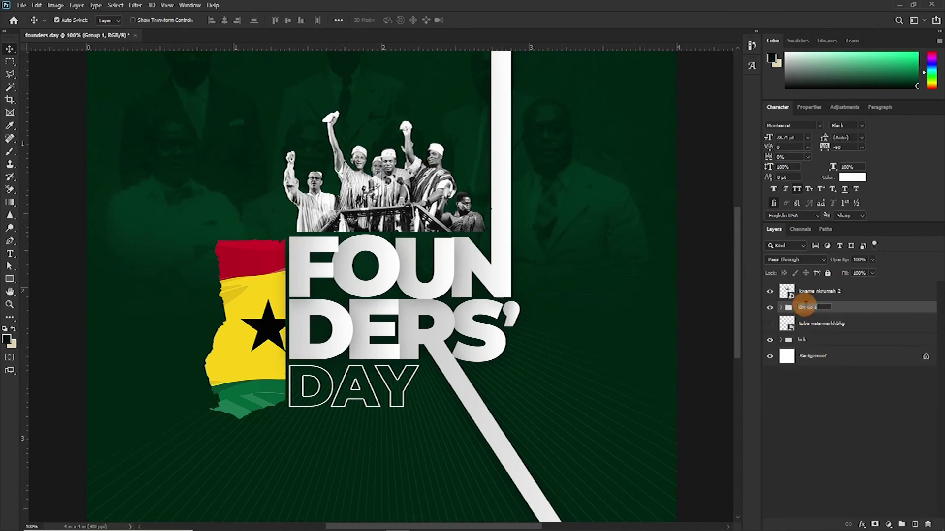
pyautogui.write("name'")
pyautogui.press('Return')
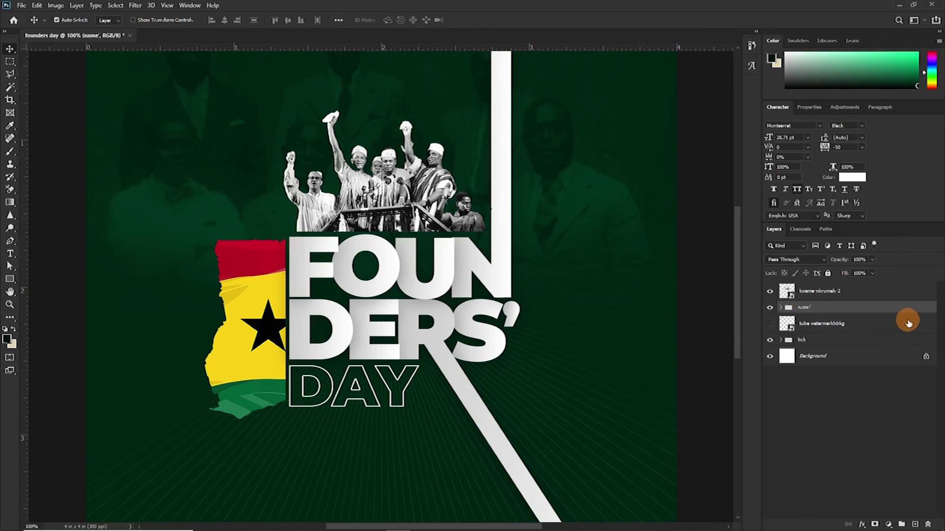
# Duplicate the name' group, hide the original, and show the F letter's effects.
pyautogui.hotkey('ctrl', 'j')
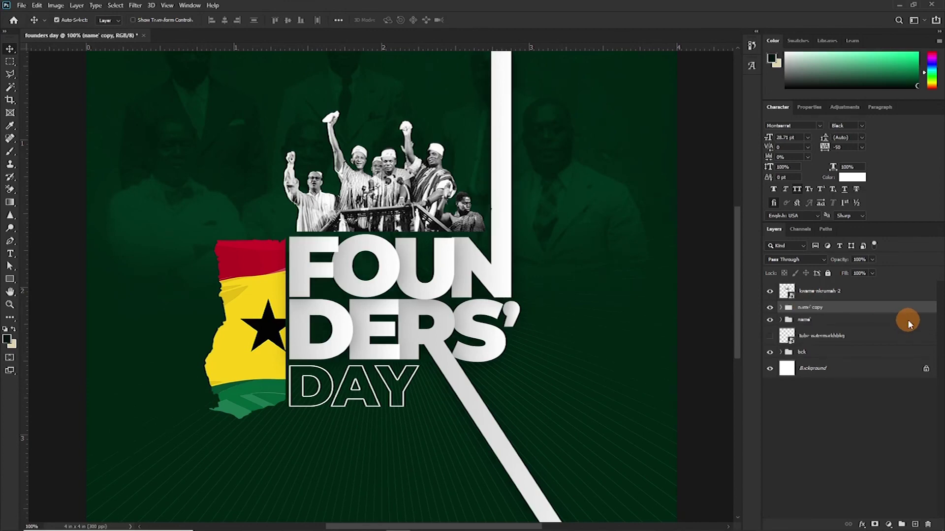
pyautogui.click(769, 320)
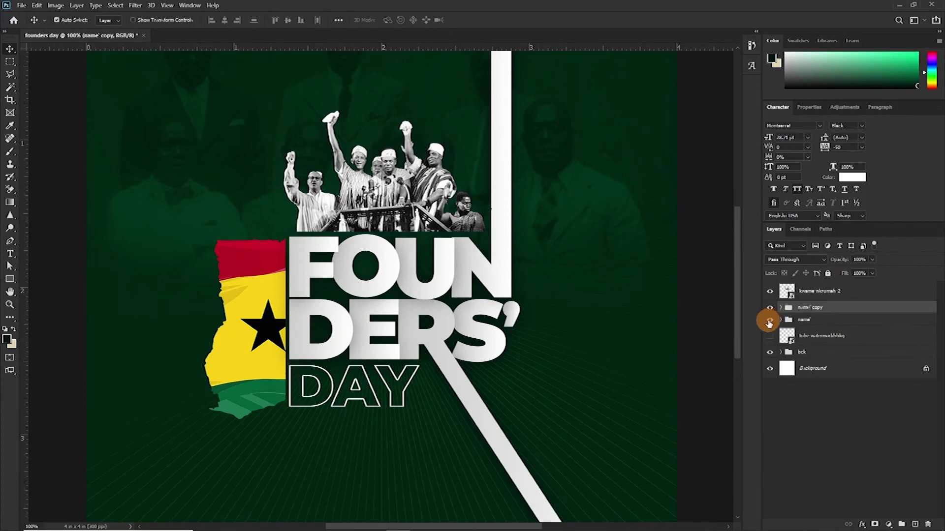
pyautogui.click(308, 252)
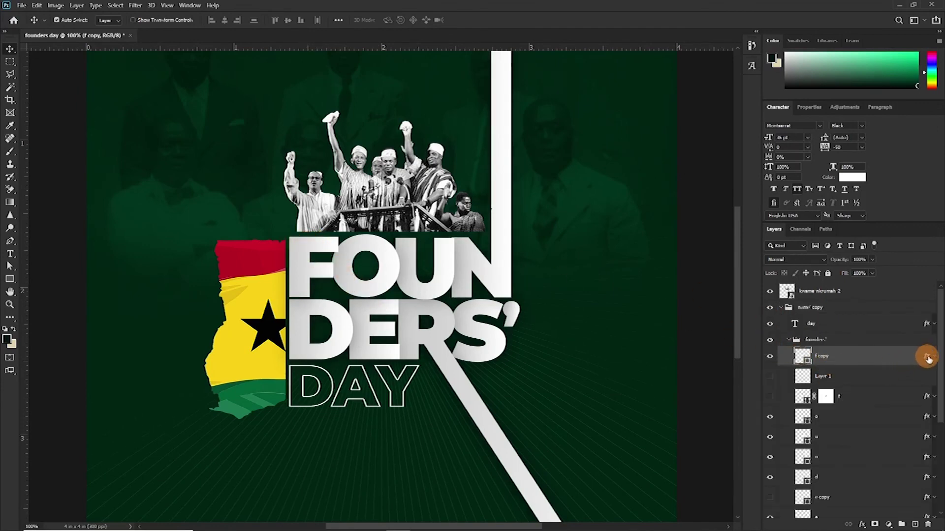
pyautogui.click(928, 358)
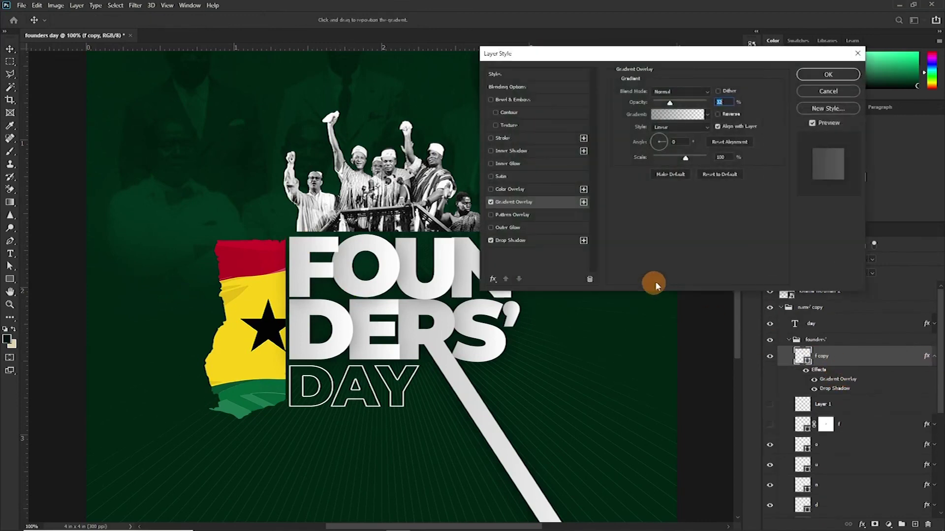
# Set F's Gradient Overlay to a gold preset at 100% opacity, reversed.
pyautogui.click(682, 118)
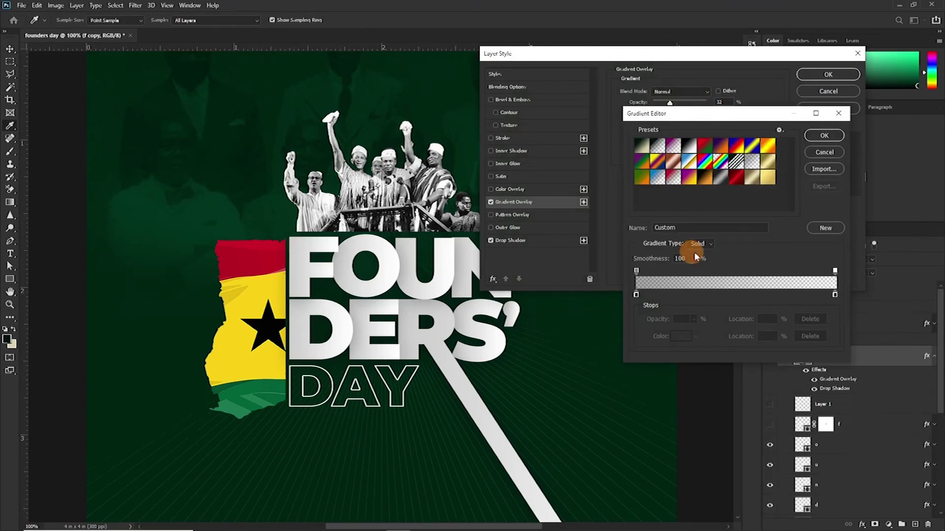
pyautogui.click(763, 179)
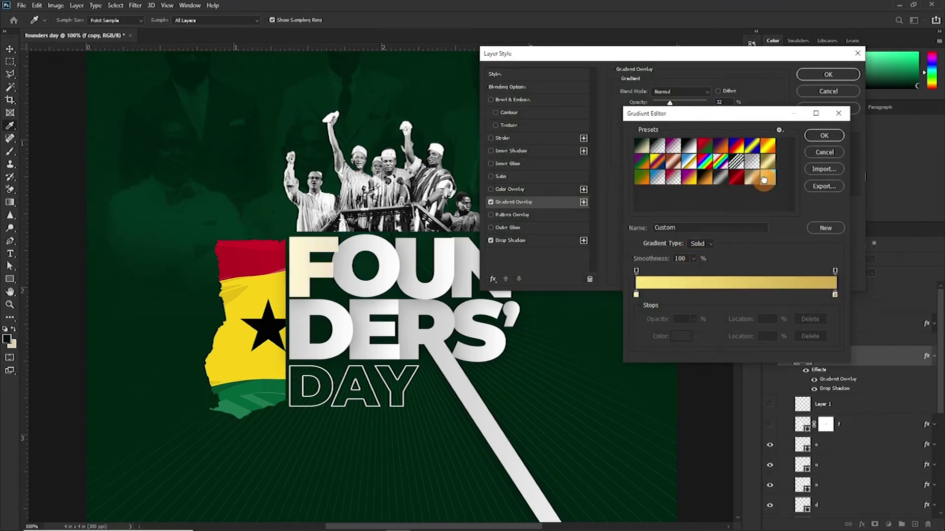
pyautogui.click(824, 135)
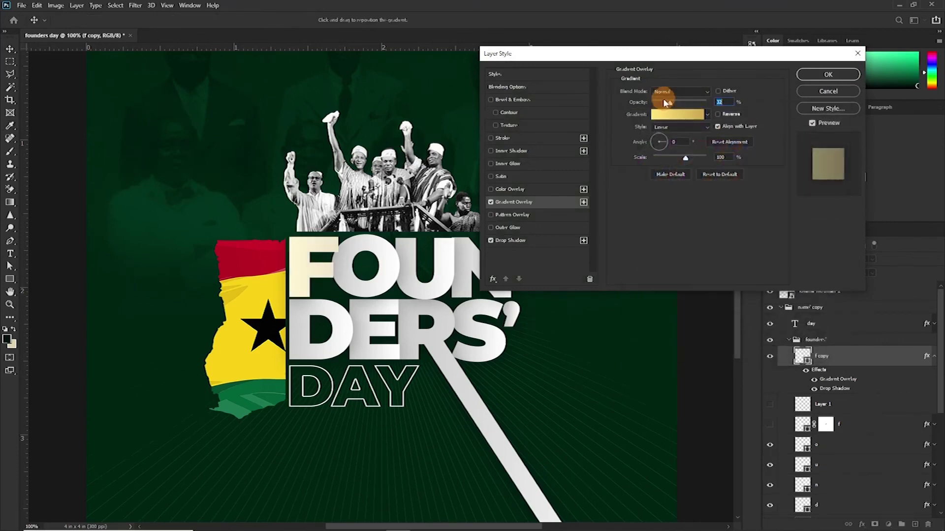
pyautogui.moveTo(669, 102); pyautogui.dragTo(750, 105)
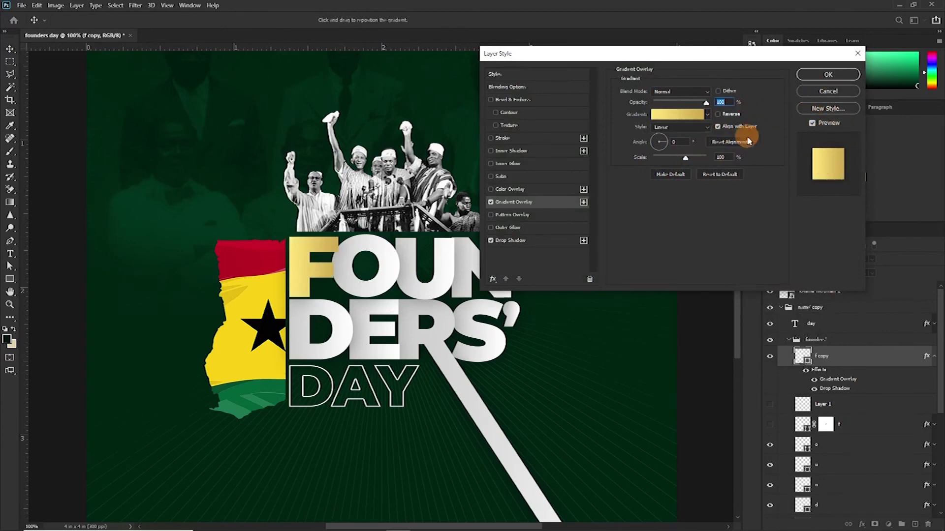
pyautogui.click(719, 115)
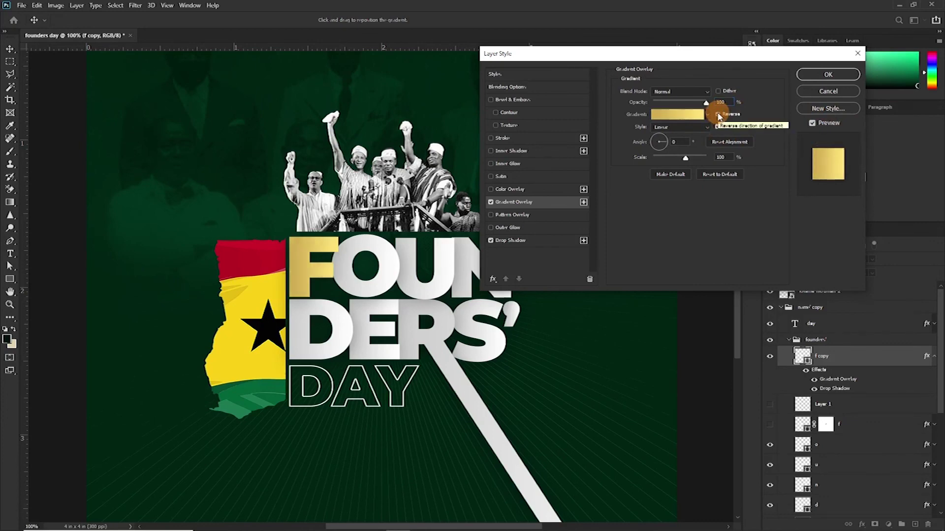
pyautogui.click(821, 74)
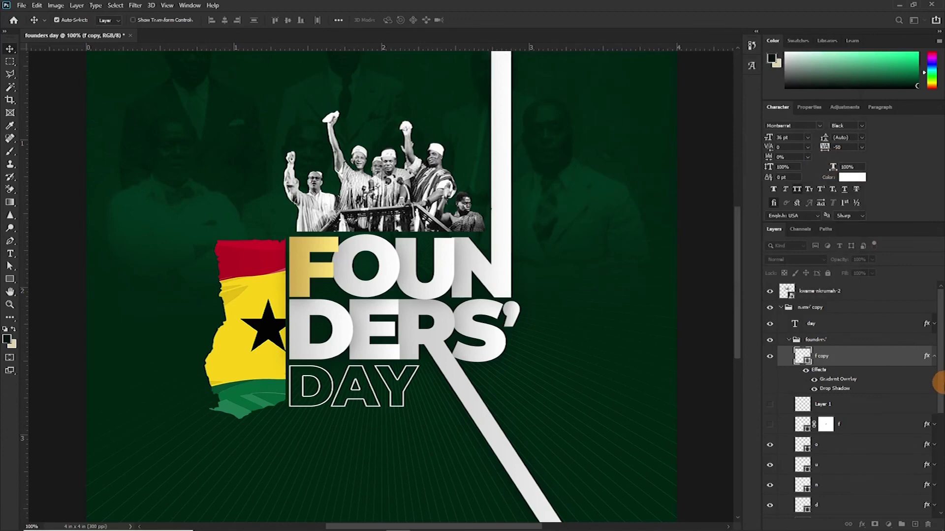
# Copy the F layer's gold gradient layer style.
pyautogui.rightClick(880, 363)
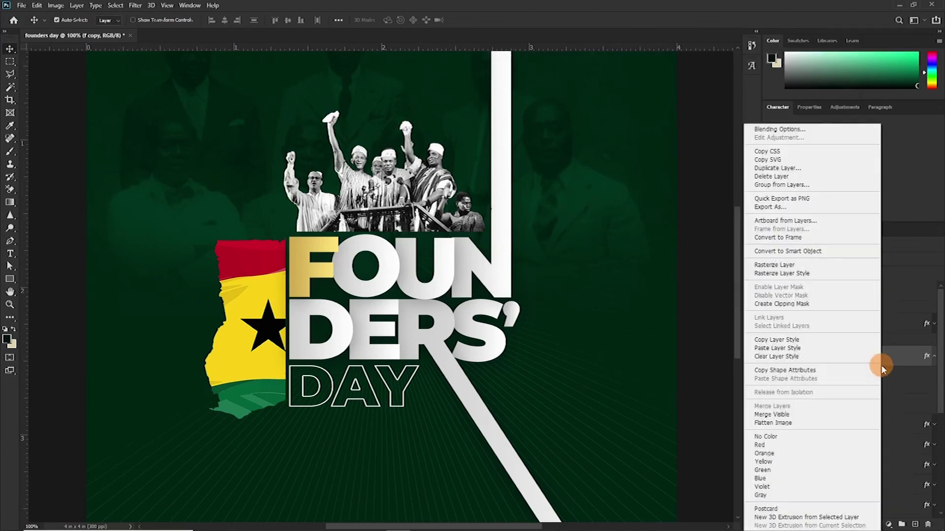
pyautogui.click(775, 340)
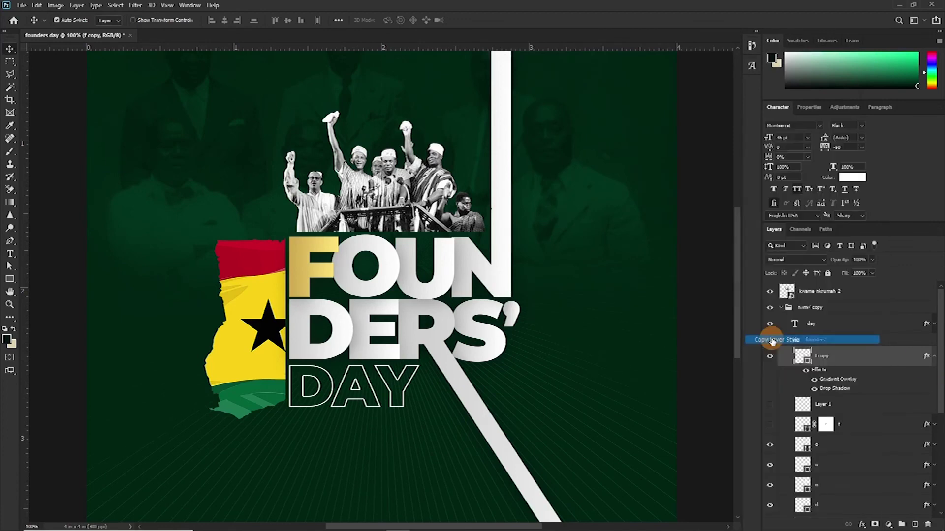
pyautogui.click(932, 360)
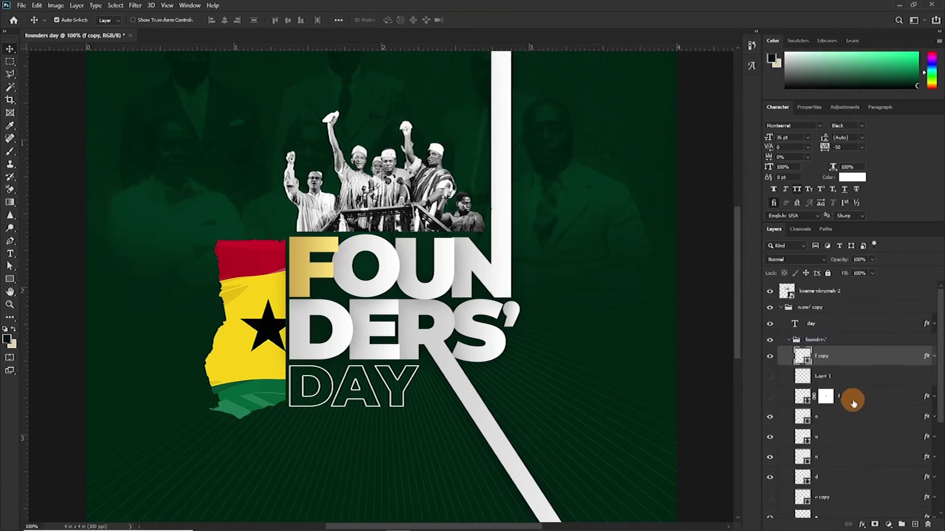
# Paste the gold style onto the remaining letter layers from O down to the apostrophe.
pyautogui.click(850, 416)
pyautogui.scroll(-3, 848, 423)
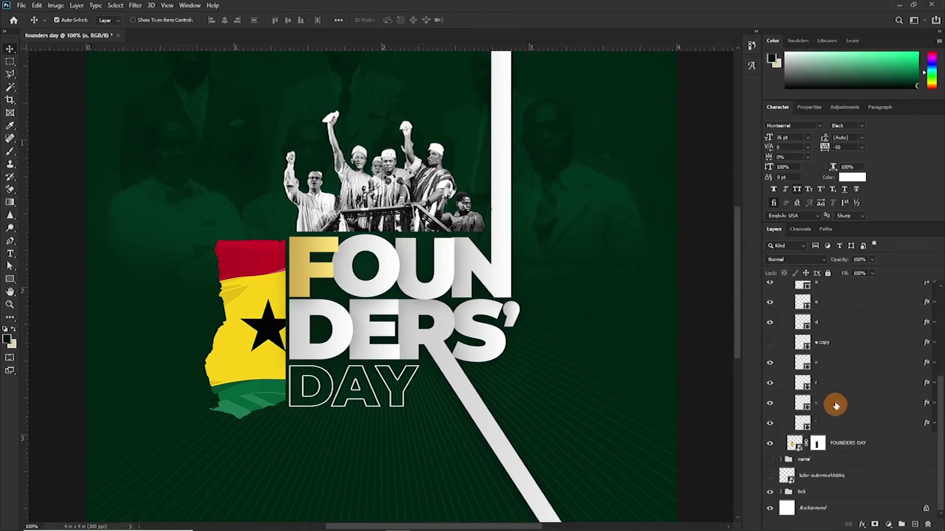
pyautogui.keyDown('shift'); pyautogui.click(837, 424); pyautogui.keyUp('shift')
pyautogui.rightClick(843, 356)
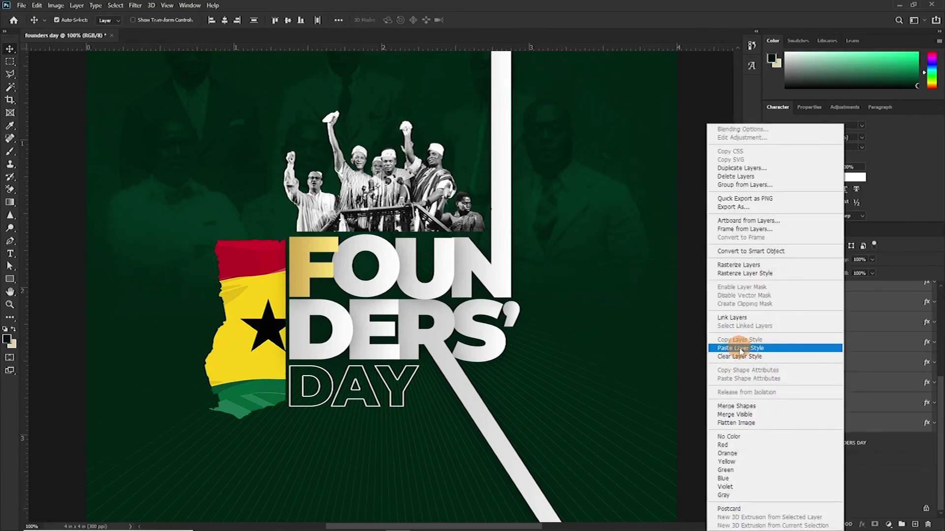
pyautogui.click(739, 348)
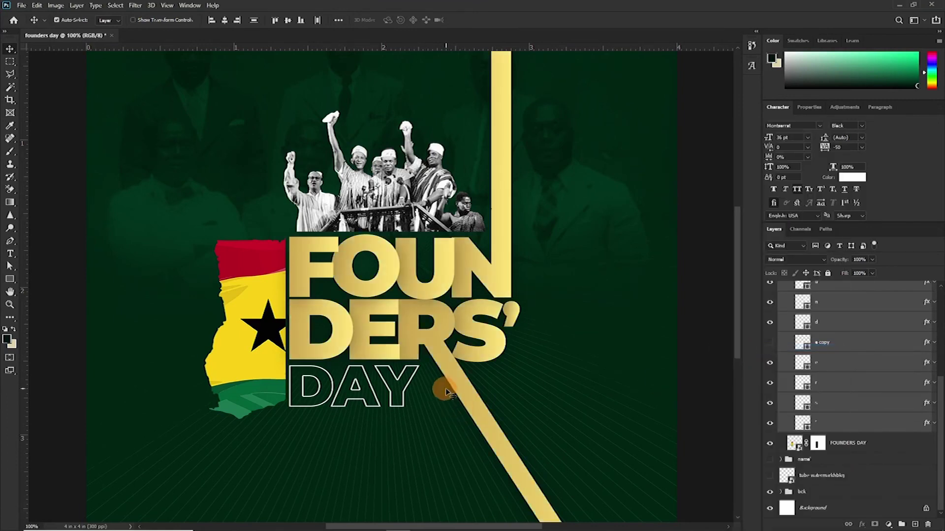
pyautogui.click(408, 391)
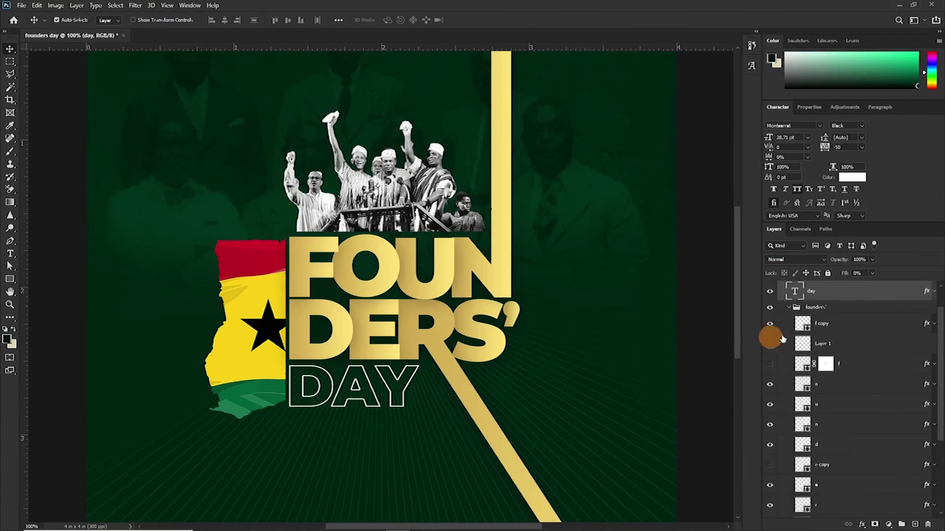
pyautogui.scroll(2, 829, 315)
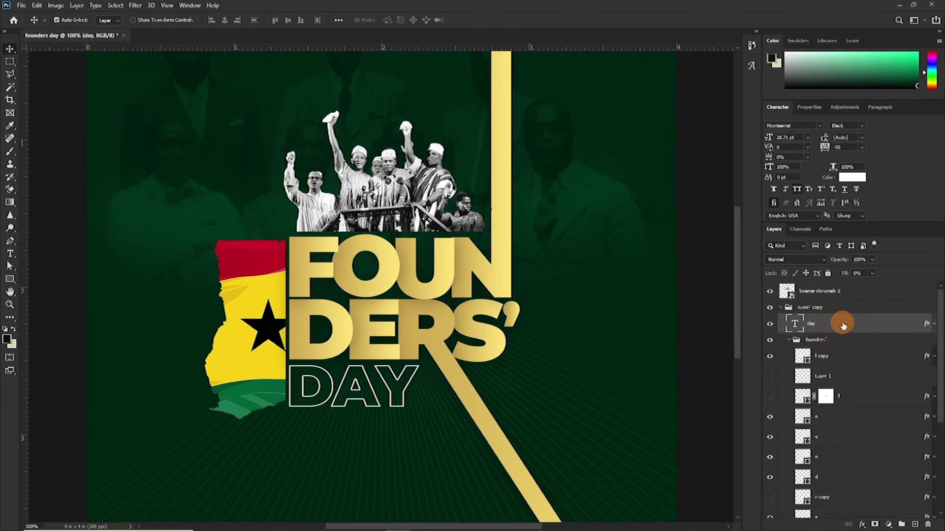
# Change the DAY layer's Stroke fill type to Gradient using a gold preset.
pyautogui.doubleClick(868, 327)
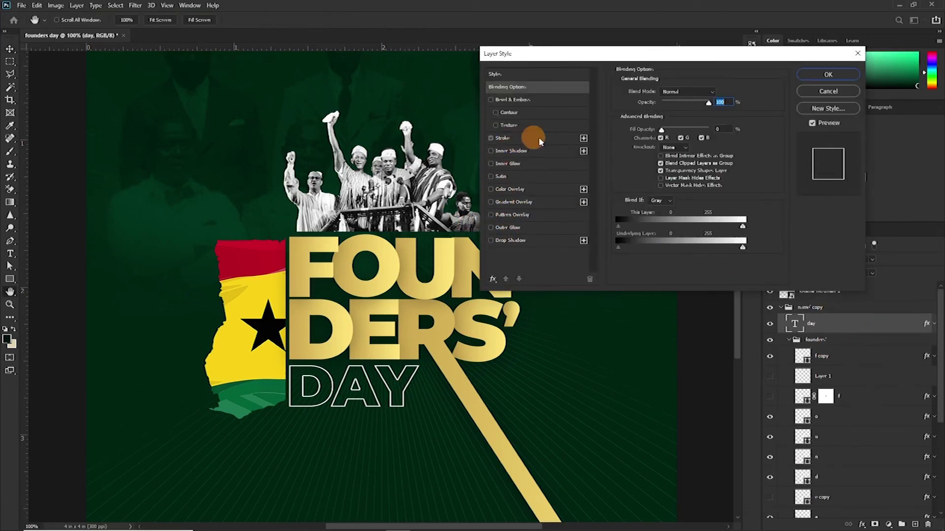
pyautogui.click(514, 139)
pyautogui.click(658, 148)
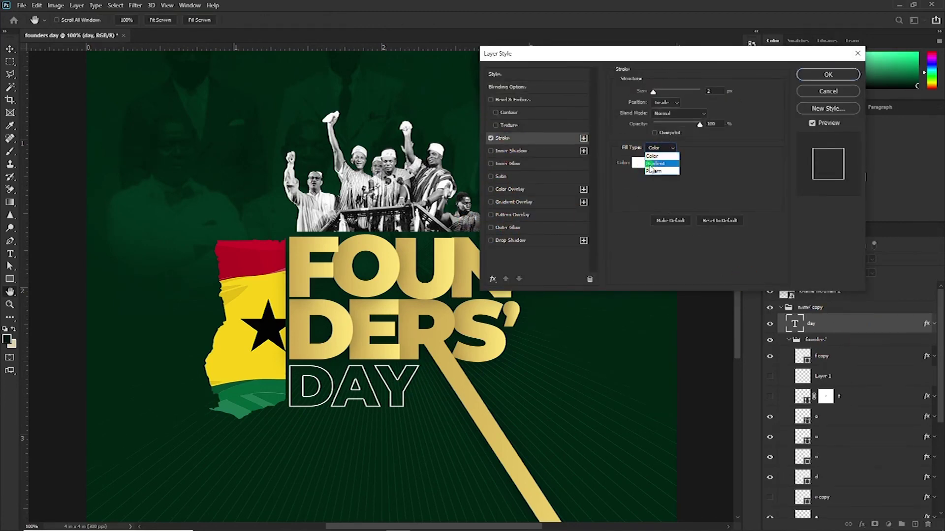
pyautogui.click(654, 164)
pyautogui.click(670, 164)
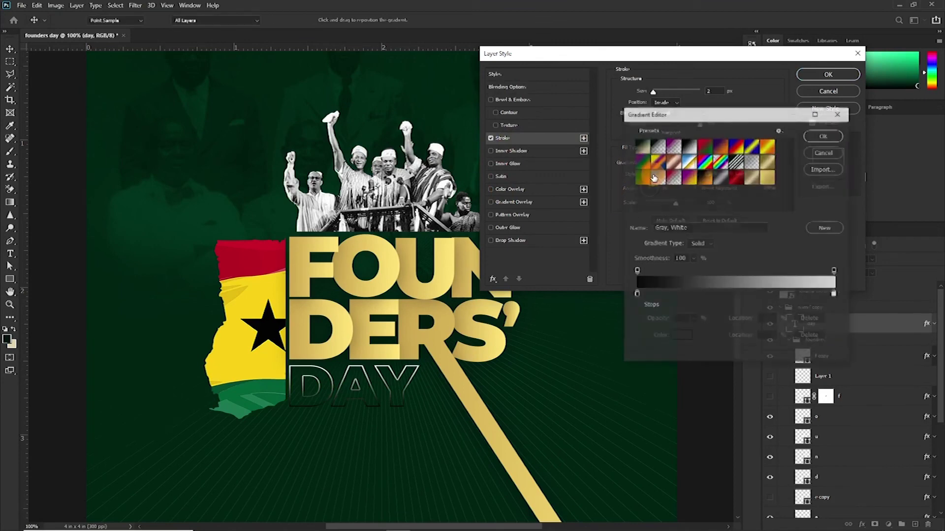
pyautogui.click(768, 183)
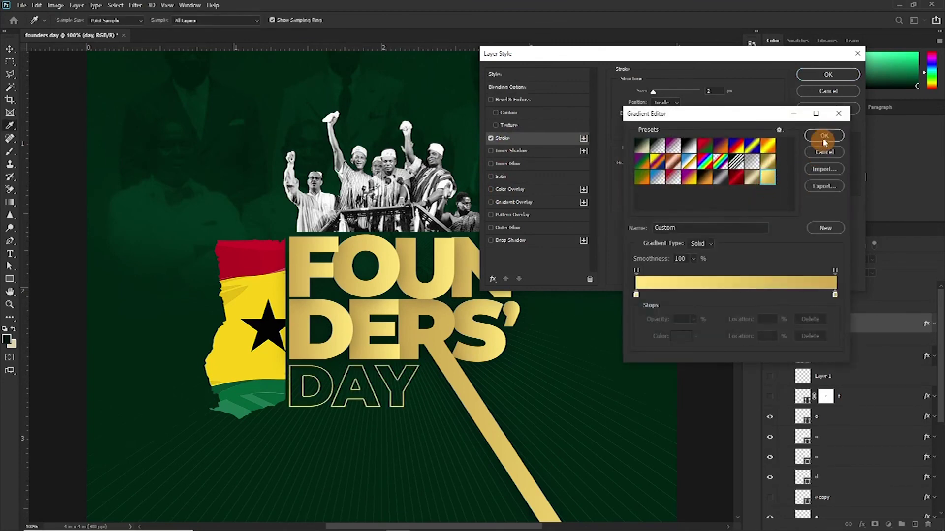
pyautogui.click(824, 135)
pyautogui.click(827, 75)
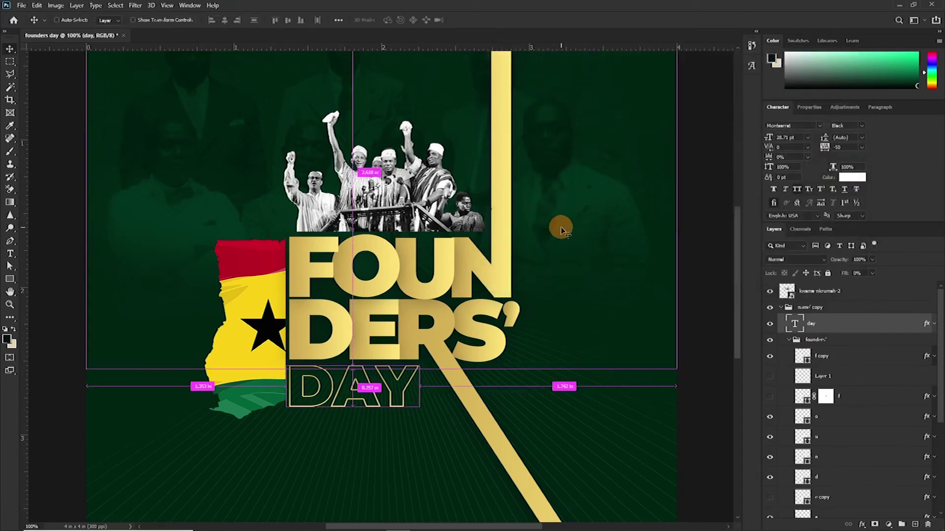
pyautogui.hotkey('ctrl', '-')
pyautogui.hotkey('ctrl', '-')
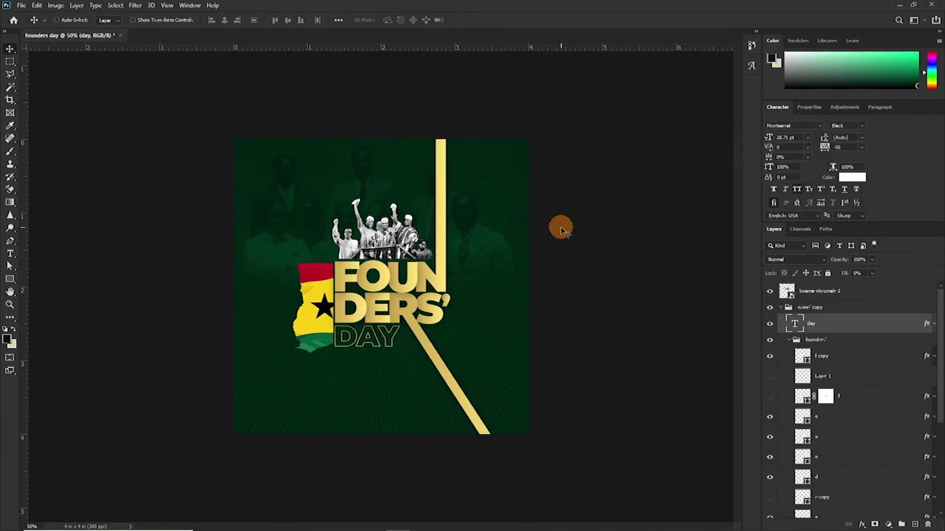
pyautogui.hotkey('ctrl', '+')
pyautogui.hotkey('ctrl', '+')
pyautogui.hotkey('ctrl', '+')
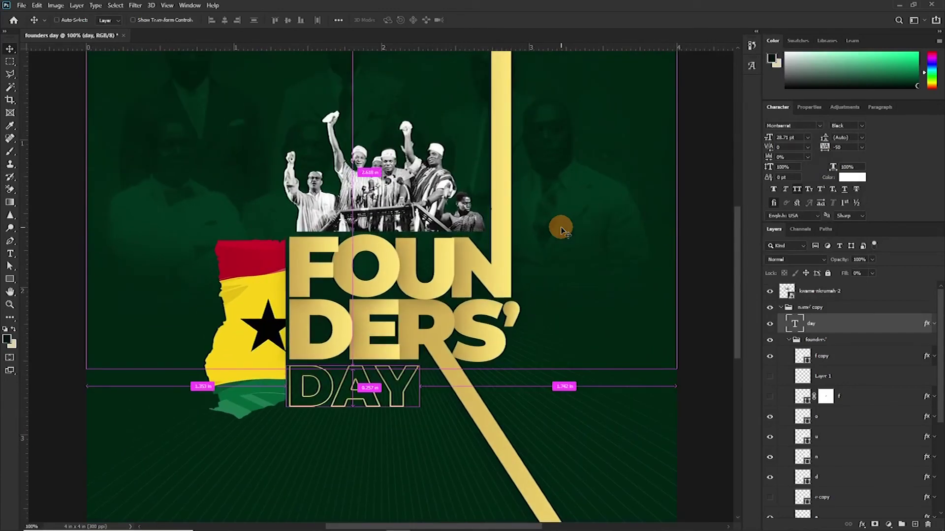
pyautogui.hotkey('ctrl', '-')
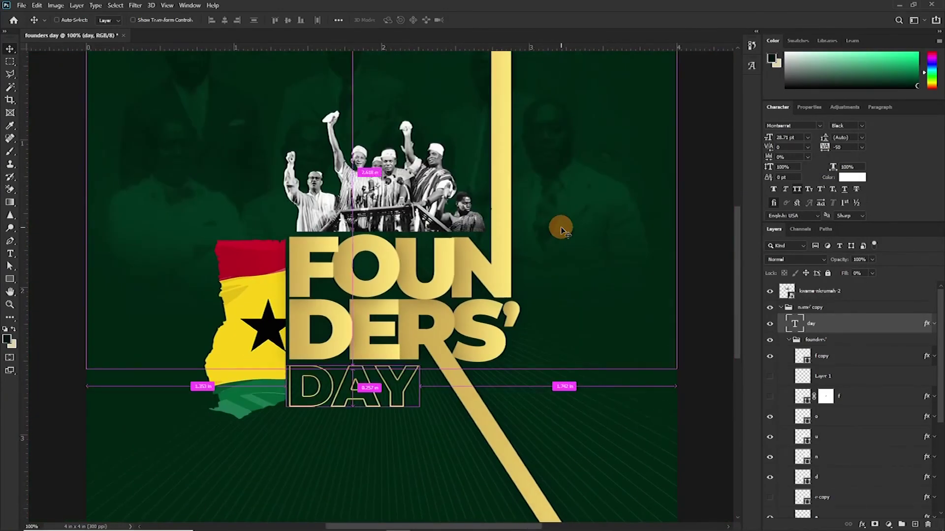